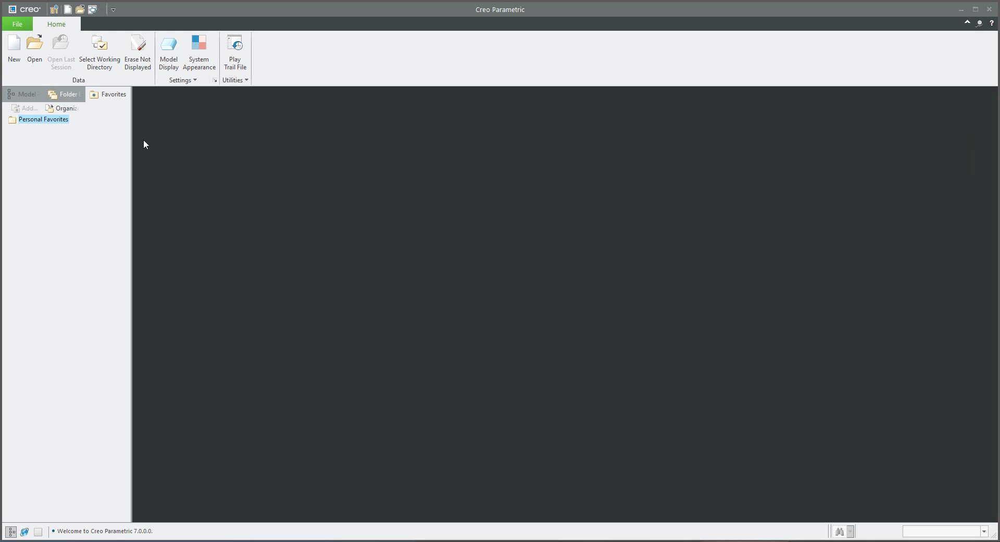
Create a solid part named splines and start a sketch on the HORIZONTAL datum plane, oriented to the 2D view.
left_click(13, 54)
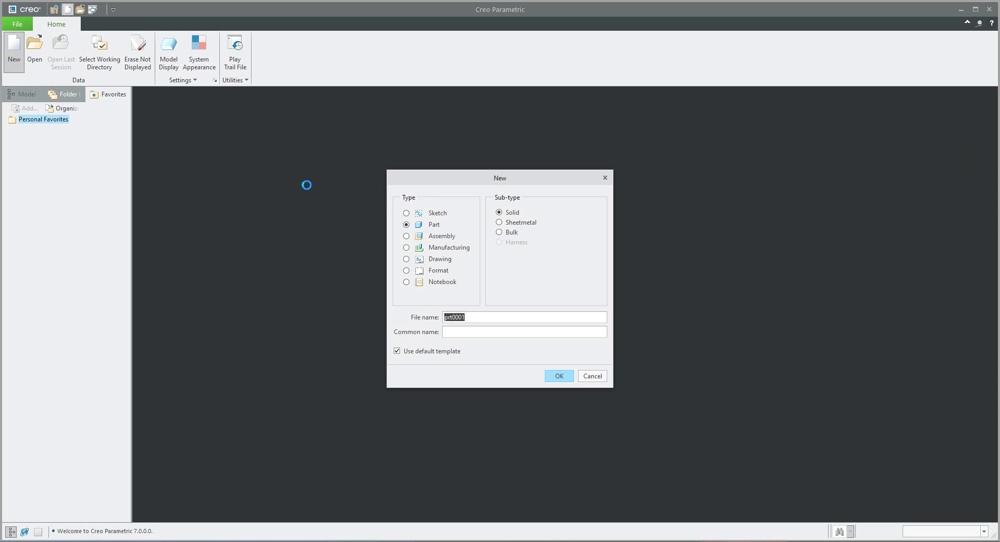
type("splines")
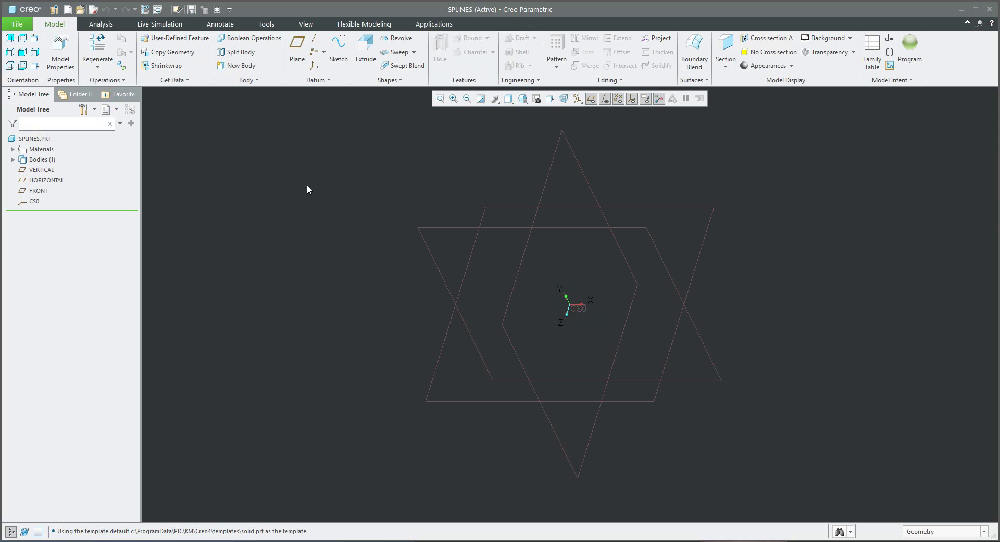
left_click(339, 45)
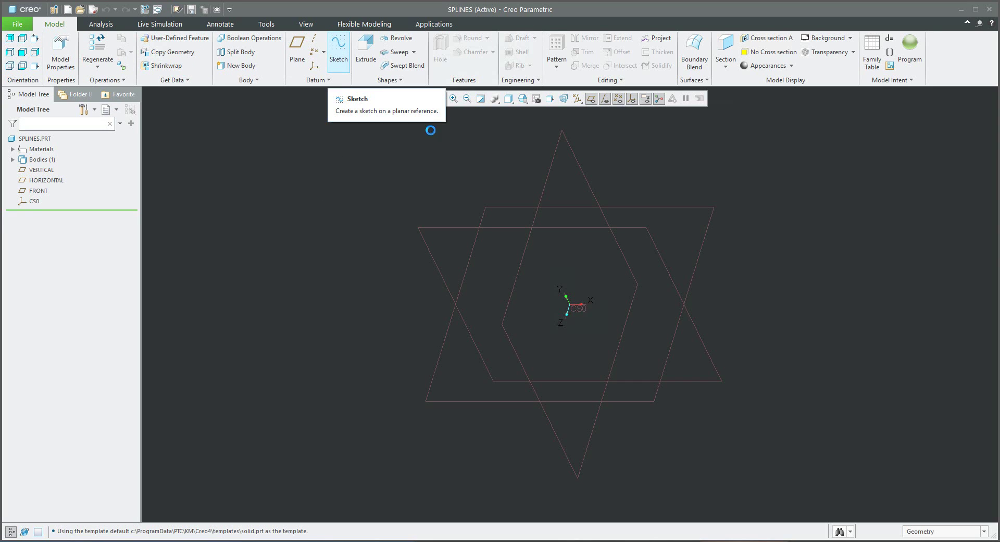
left_click(520, 212)
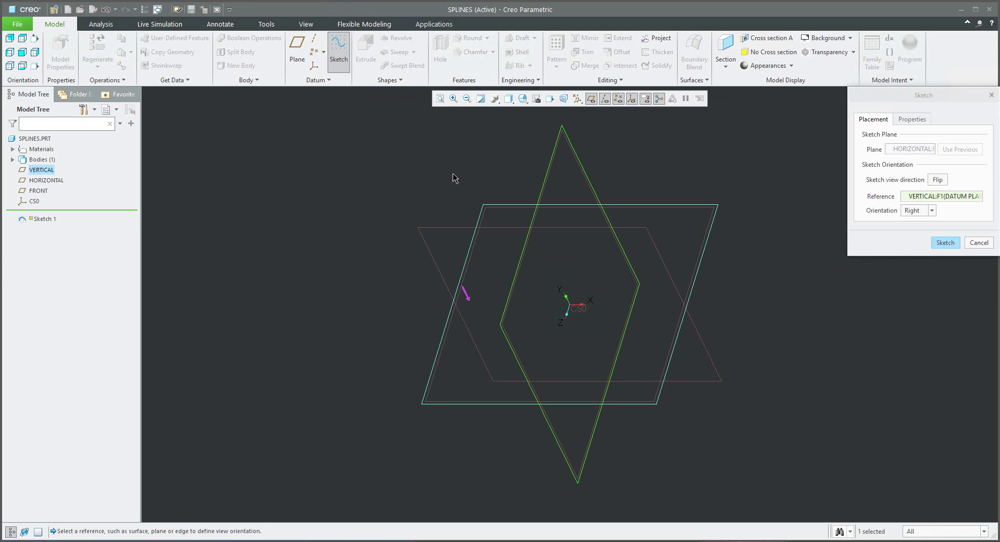
middle_click(435, 238)
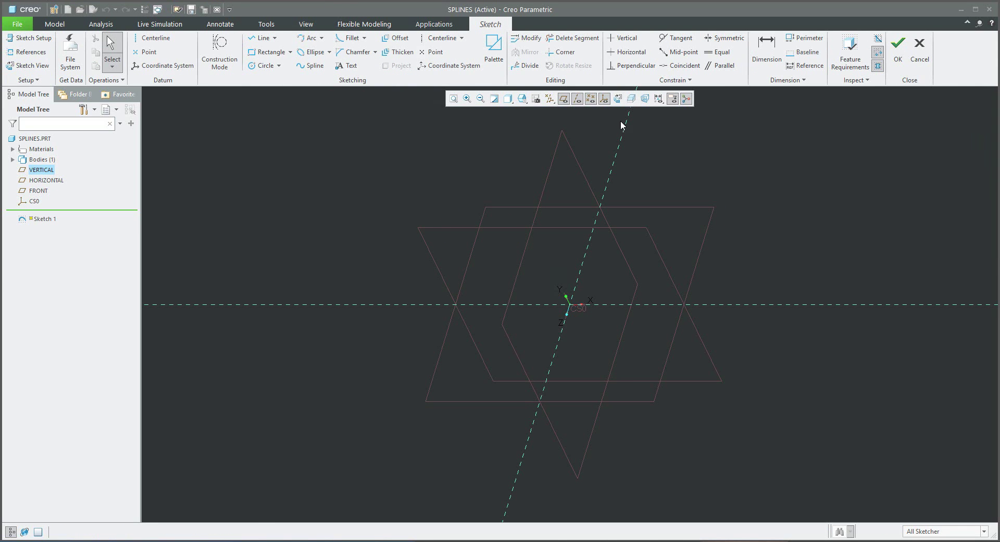
left_click(618, 98)
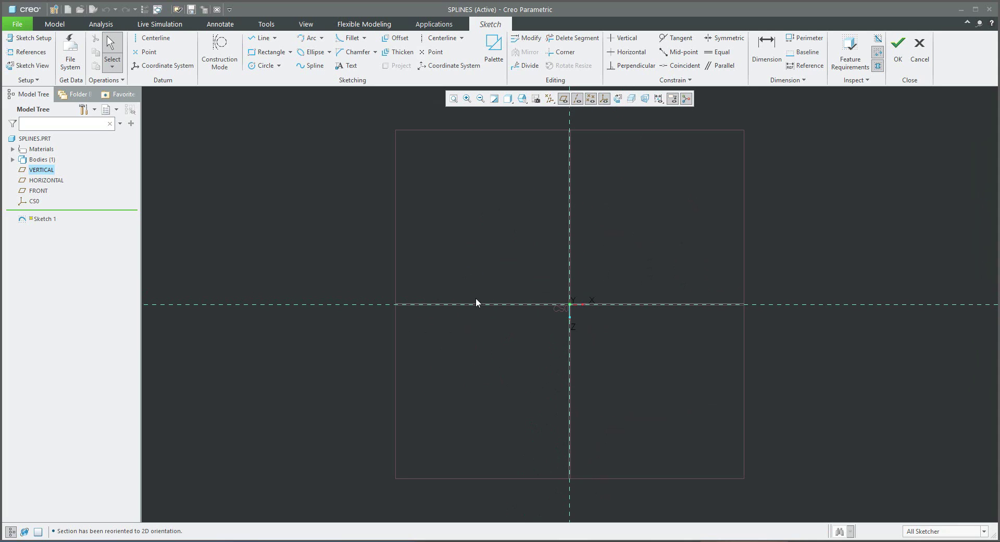
Sketch a horizontal centerline below the origin and set its distance from the horizontal reference to 200.
scroll(476, 302, "down", 5)
scroll(523, 372, "up", 3)
scroll(454, 249, "up", 1)
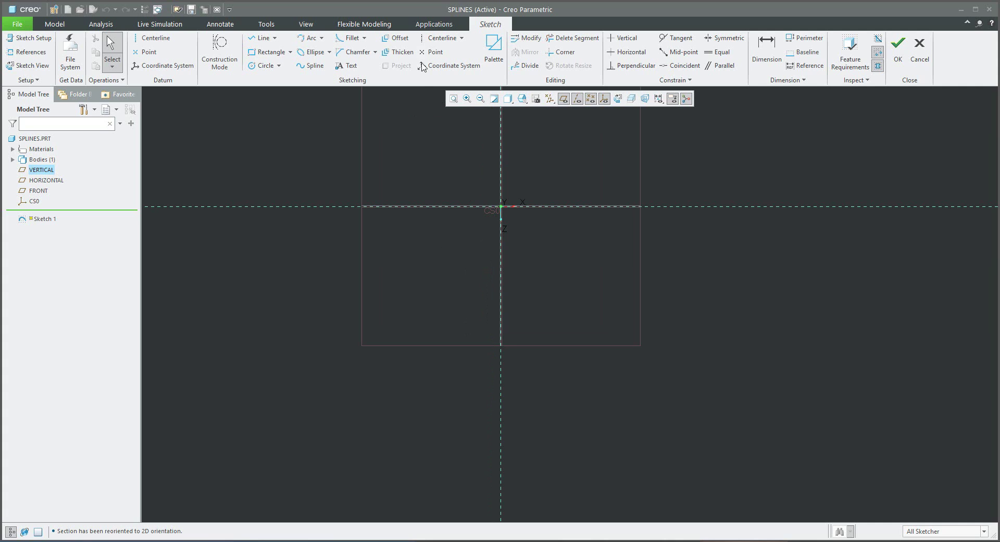
left_click(442, 38)
left_click(435, 400)
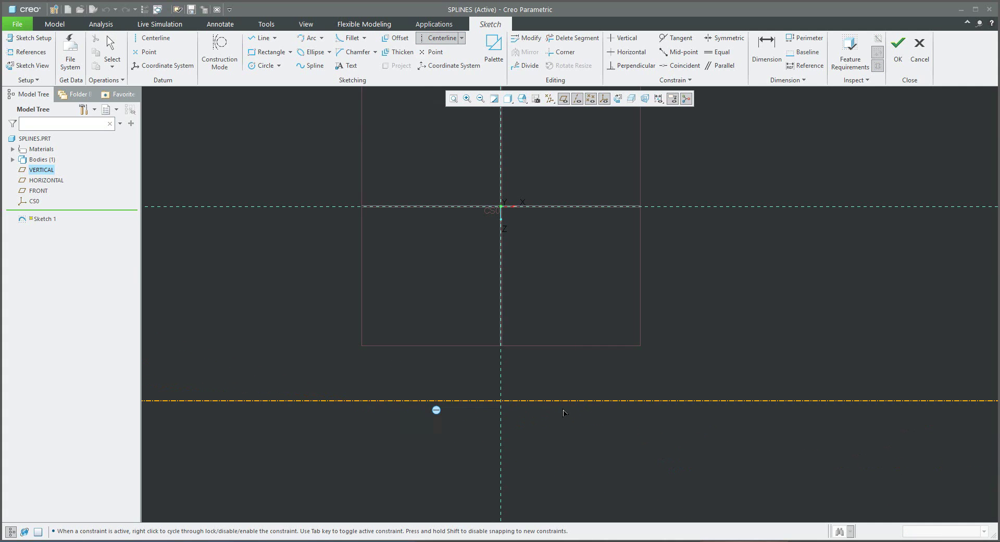
left_click(564, 400)
middle_click(657, 355)
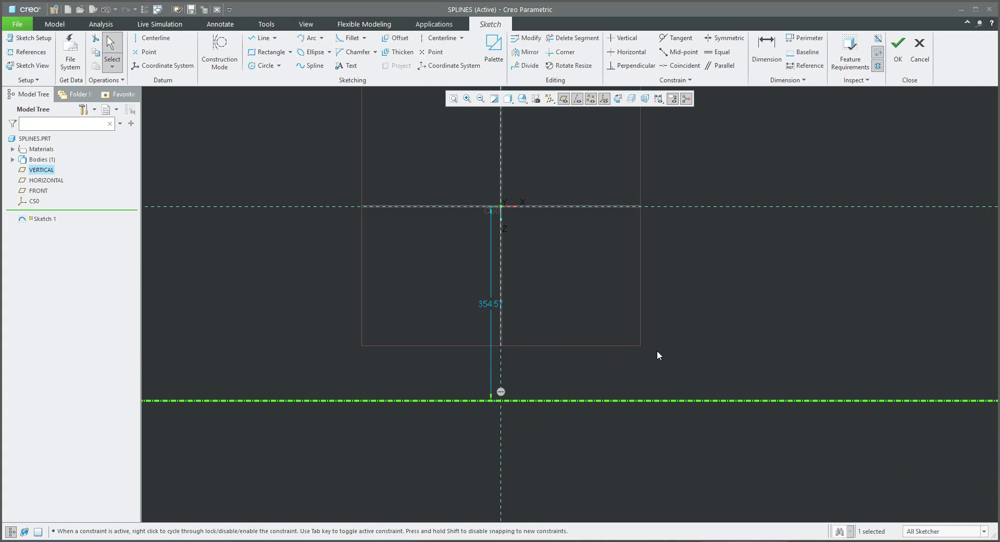
double_click(484, 304)
type("200")
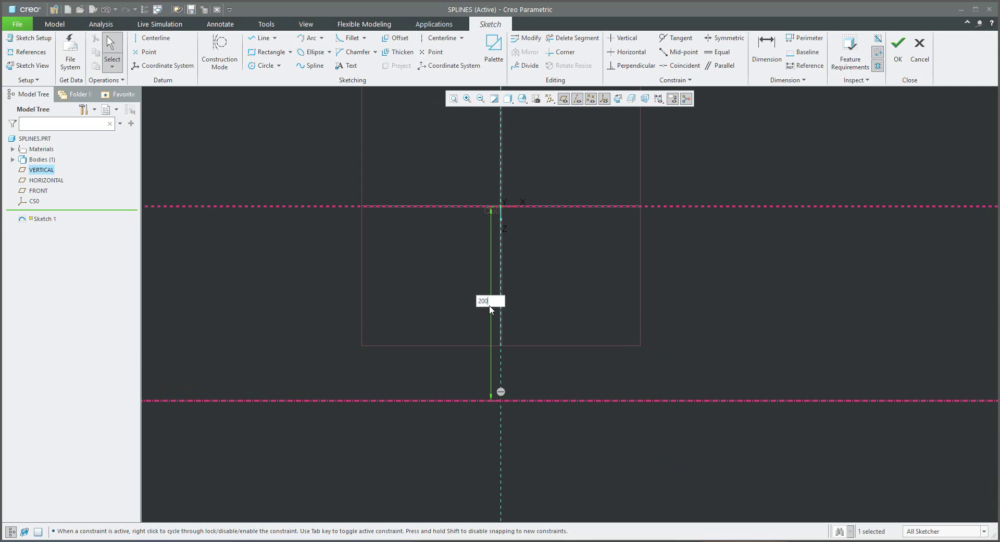
key("Return")
Draw a six-point S-shaped spline from the horizontal reference down to the centerline, its ends about 108 and 43 left of the vertical reference.
scroll(440, 241, "up", 3)
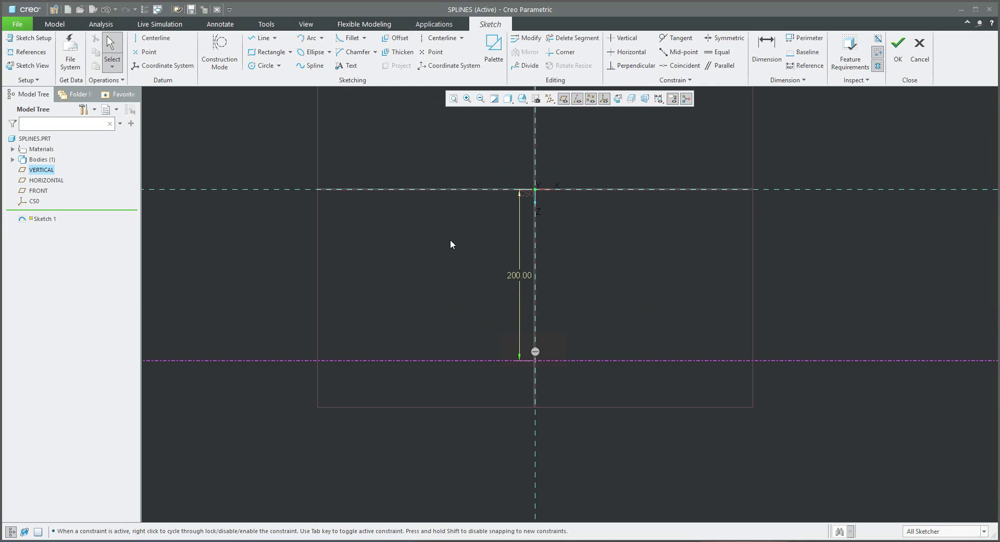
left_click(307, 68)
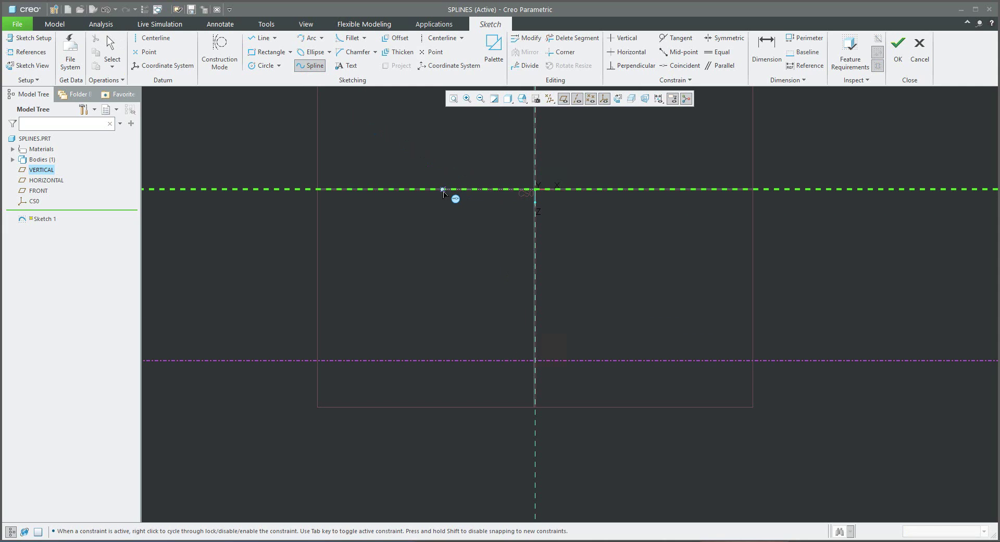
left_click(442, 189)
left_click(455, 235)
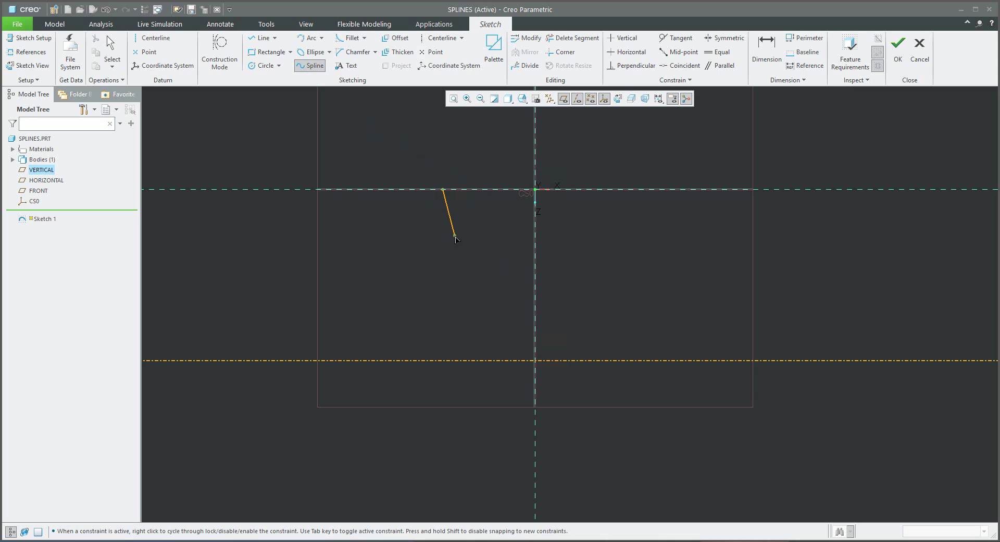
left_click(479, 252)
left_click(485, 288)
left_click(489, 341)
left_click(503, 354)
middle_click(511, 339)
middle_click(508, 320)
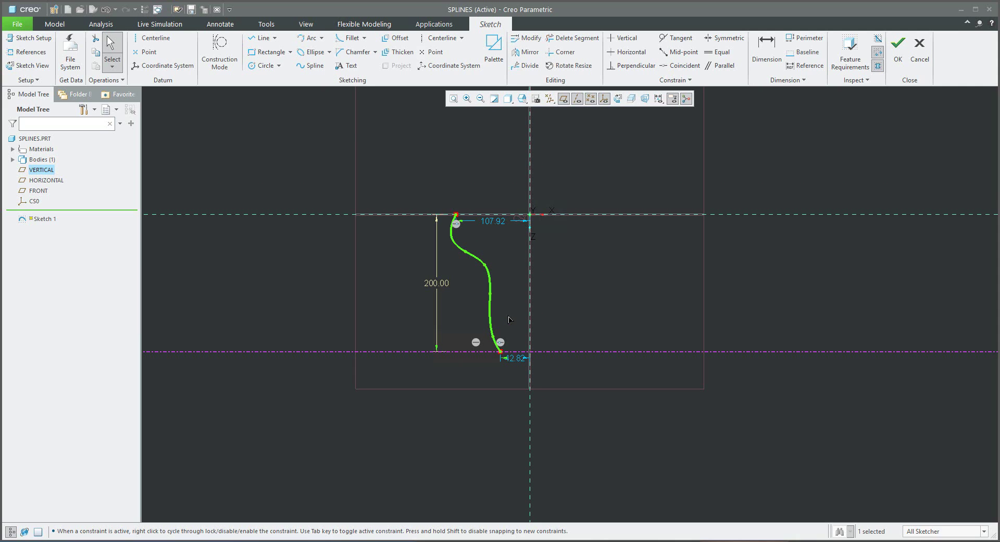
Set the distance to the vertical reference to 100 for the spline's upper endpoint and 50 for its lower endpoint.
scroll(476, 299, "up", 1)
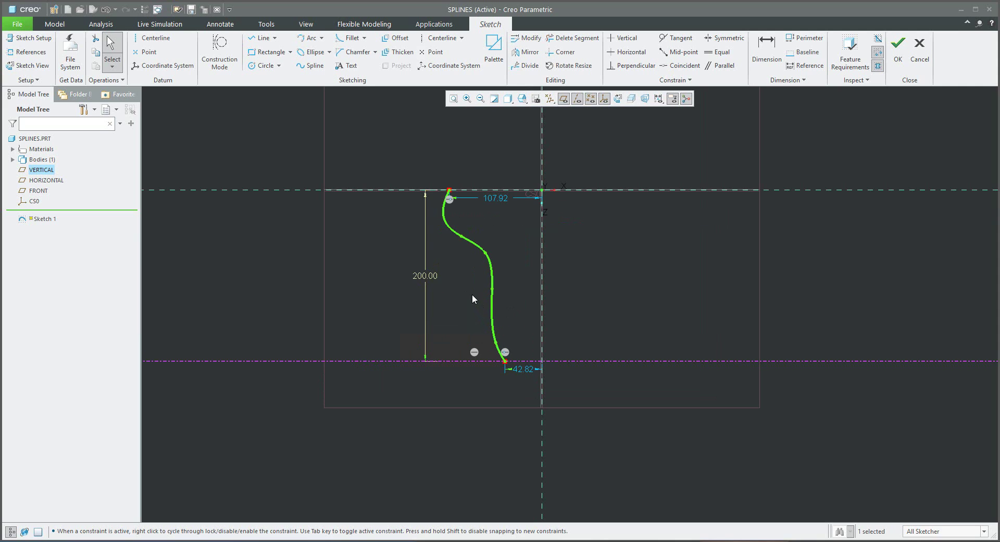
left_click_drag(494, 203, 487, 164)
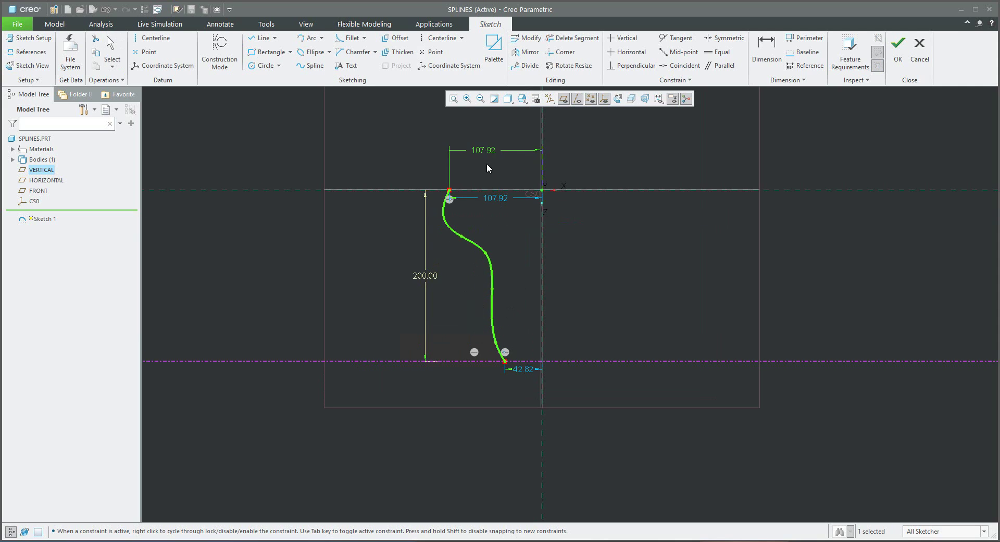
double_click(478, 149)
type("100")
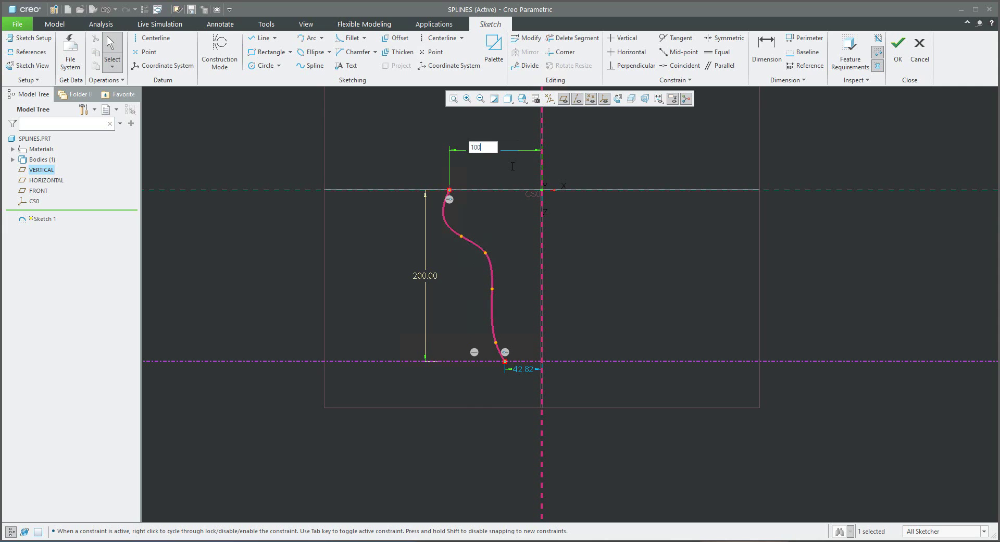
key("Return")
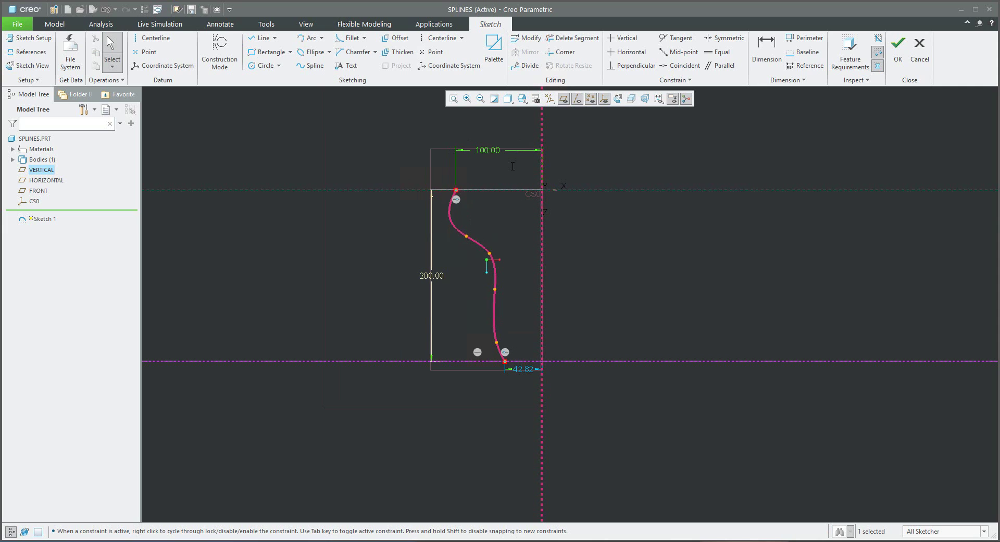
double_click(521, 368)
type("50")
key("Return")
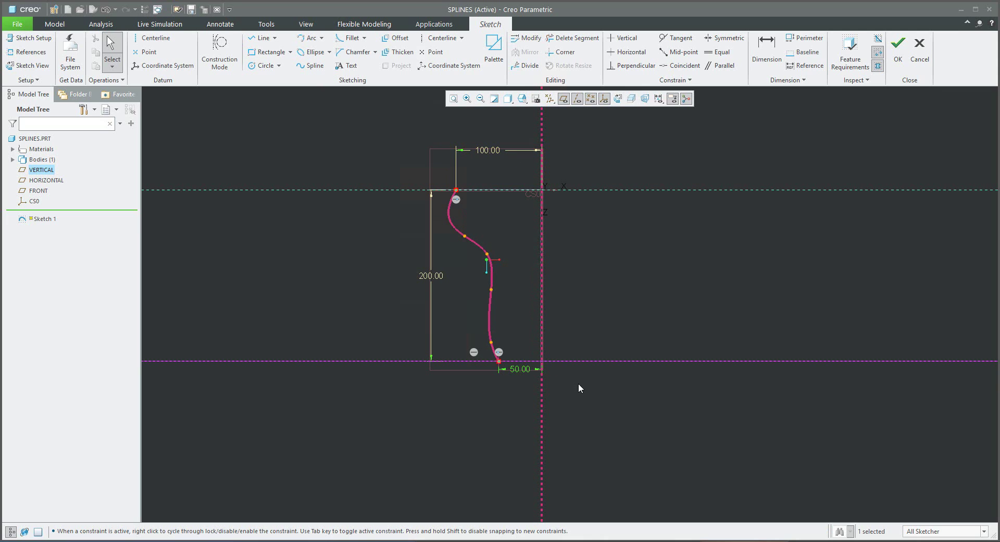
left_click(455, 296)
Dimension the spline's tangent angle to the horizontal reference at its upper endpoint as 90 degrees.
scroll(439, 196, "up", 4)
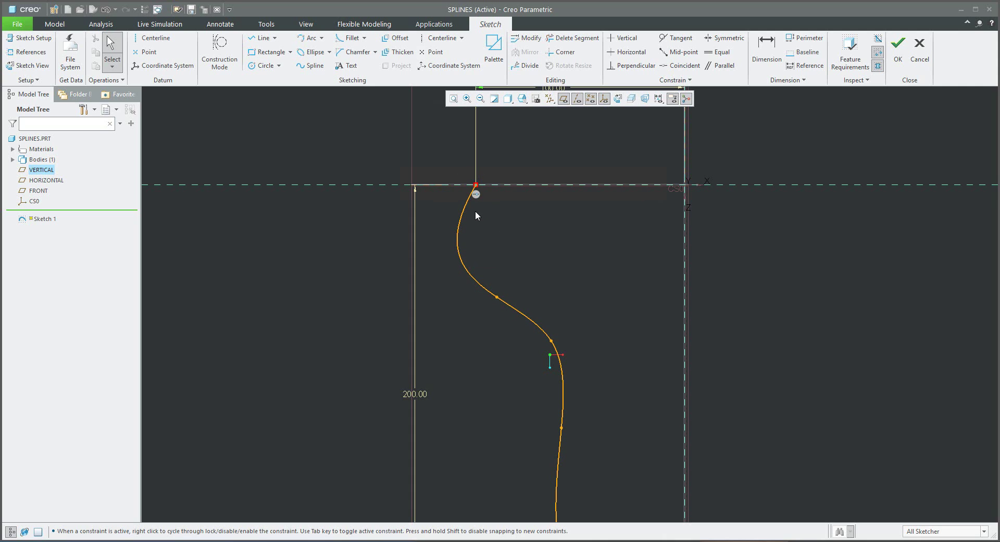
left_click(766, 52)
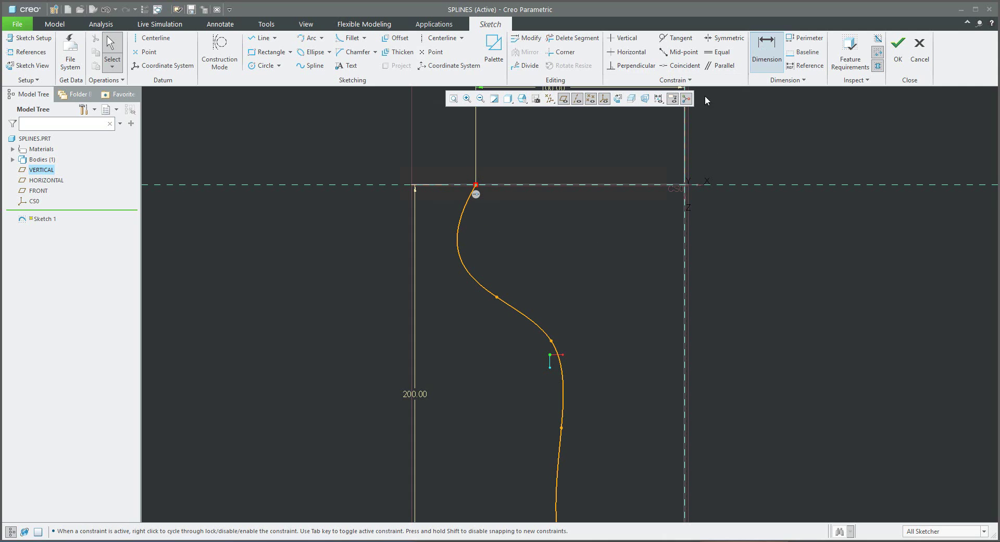
left_click(469, 203)
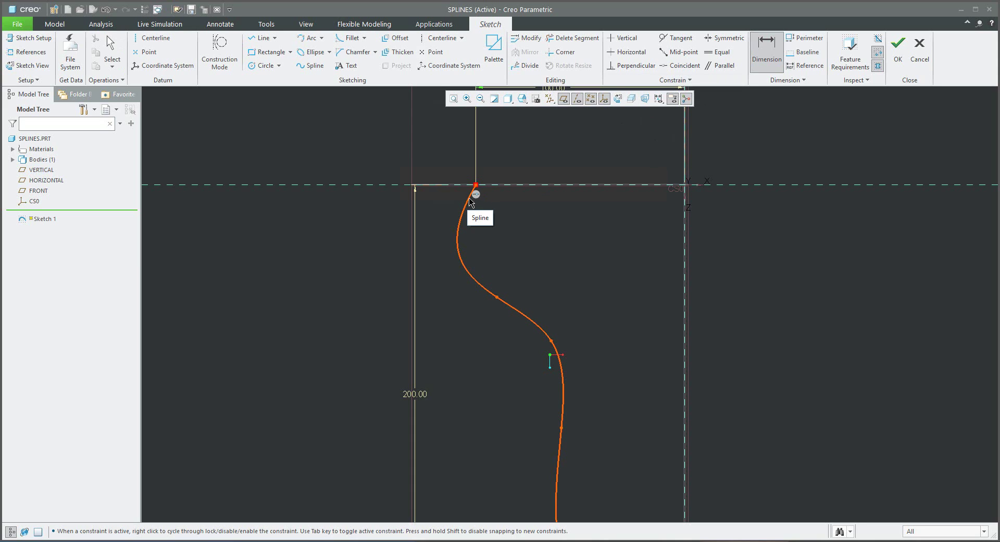
left_click(473, 197)
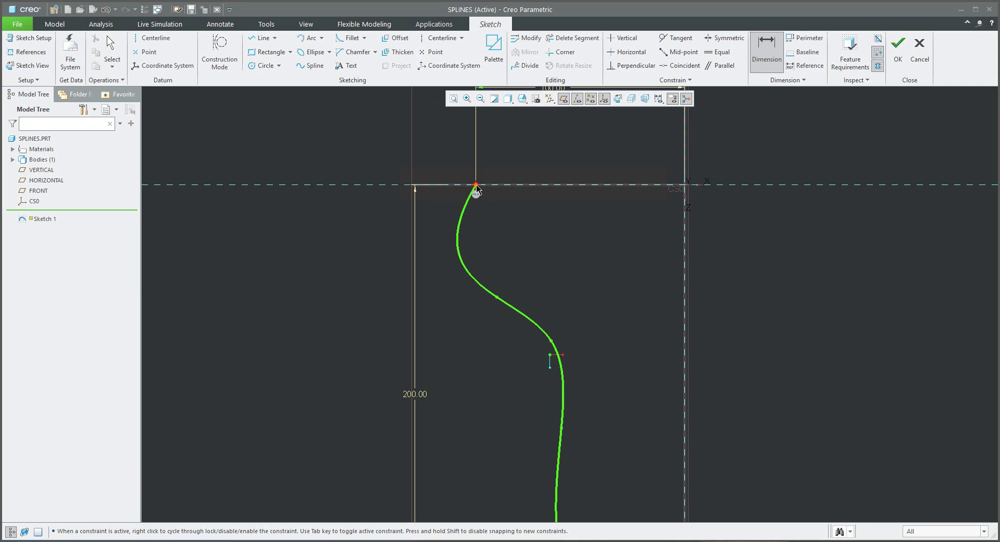
left_click(503, 186)
middle_click(511, 221)
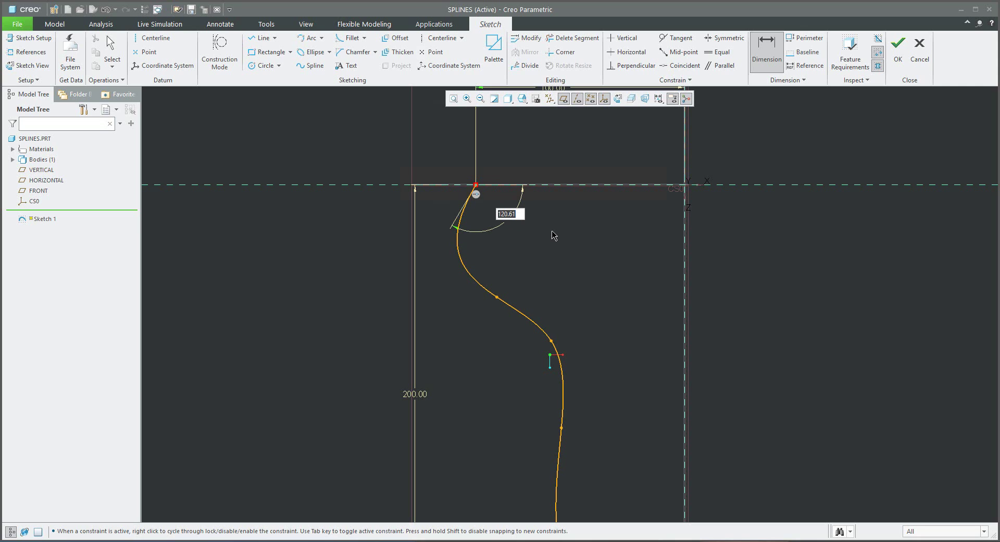
type("90")
key("Return")
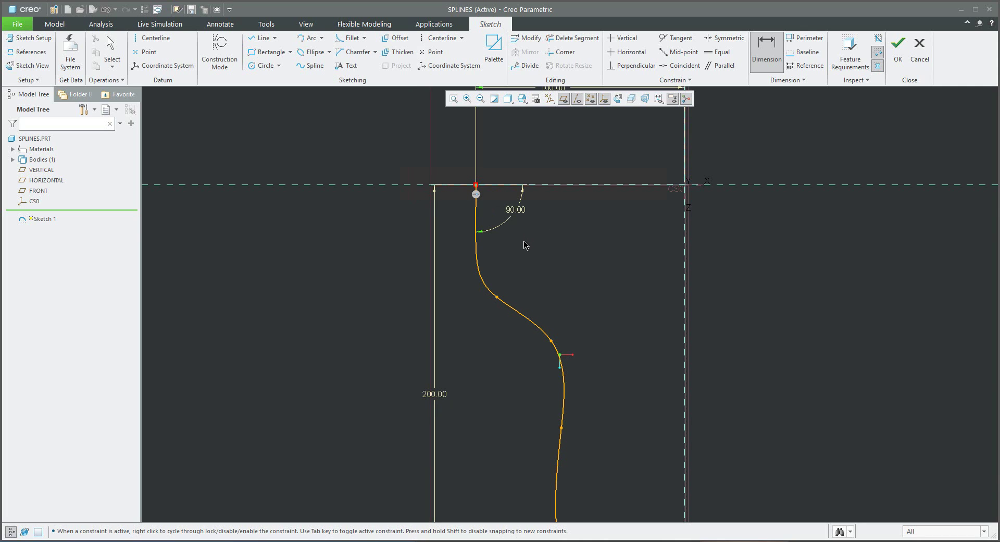
Dimension the spline's tangent angle to the horizontal centerline at its lower endpoint as 120 degrees.
scroll(525, 242, "down", 4)
scroll(551, 379, "up", 4)
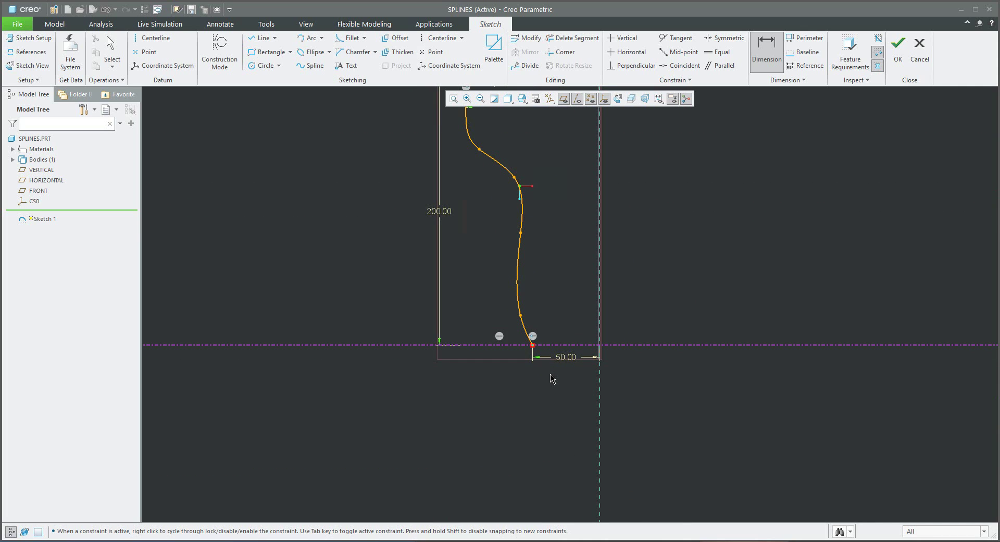
scroll(551, 378, "up", 4)
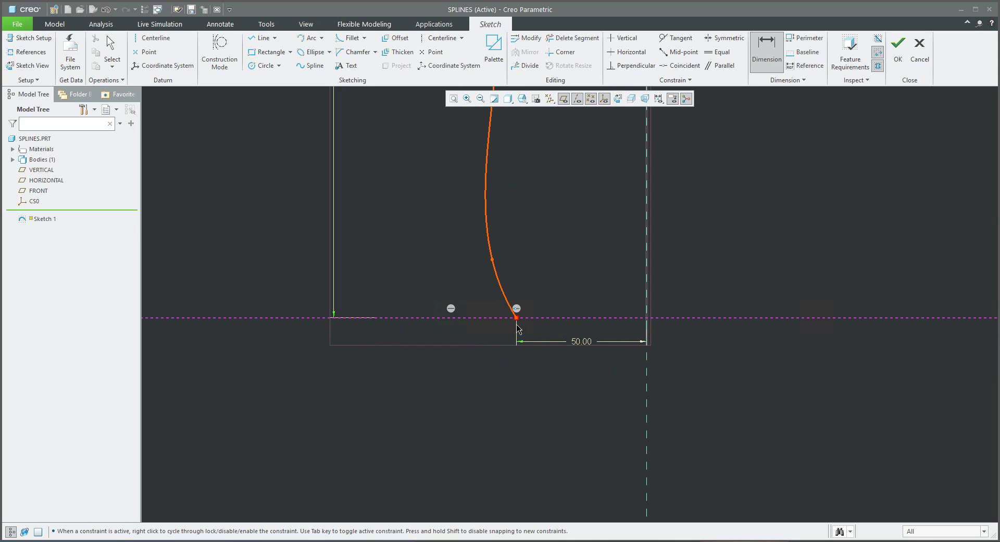
left_click(537, 318)
middle_click(546, 290)
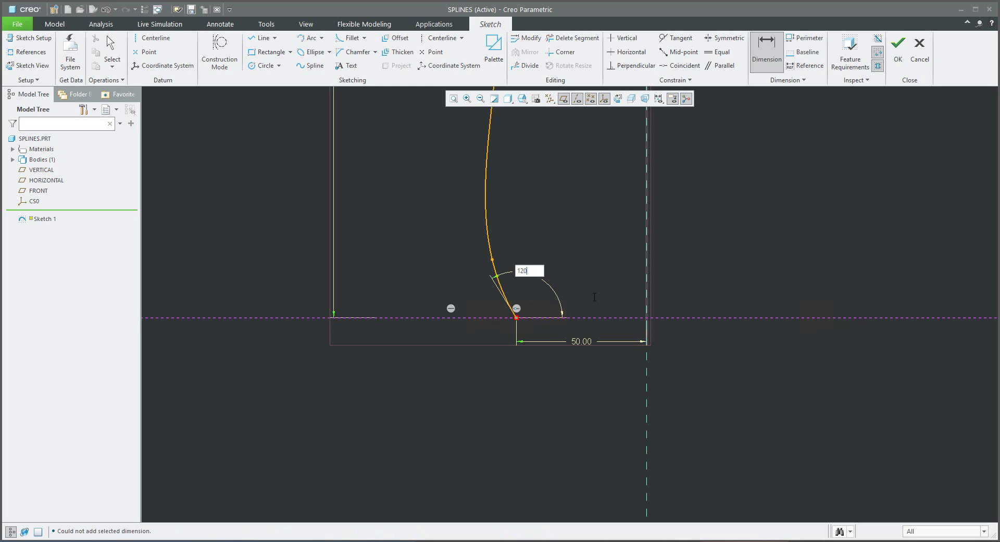
type("120")
key("Return")
Edit the spline's shape by moving its three upper interior interpolation points to smooth the curve, and accept the modified geometry.
scroll(565, 369, "up", 3)
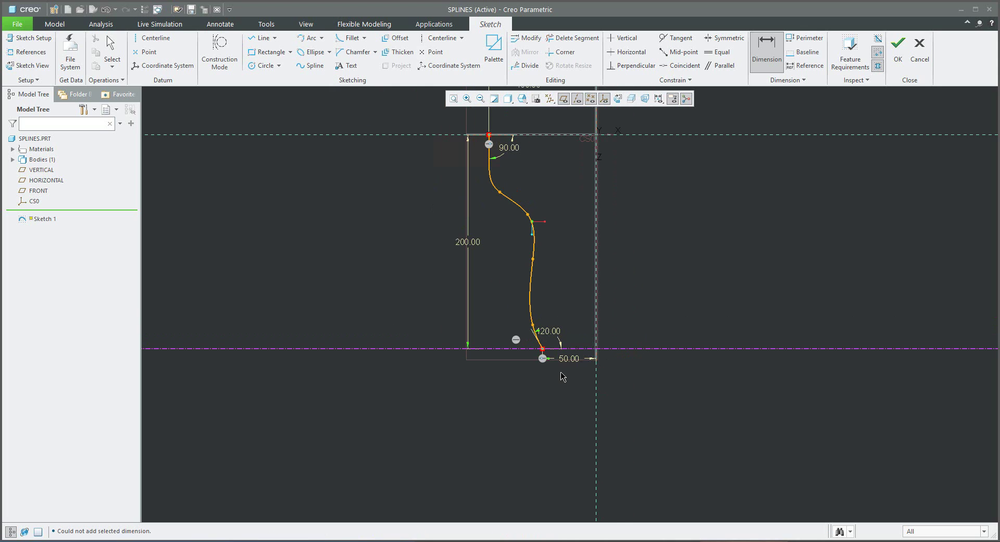
scroll(562, 264, "down", 2)
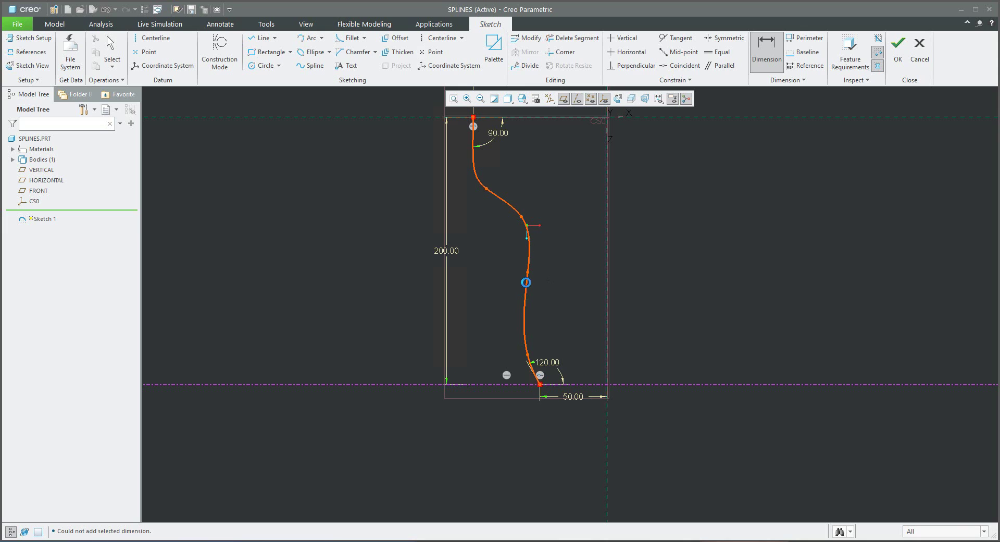
double_click(526, 282)
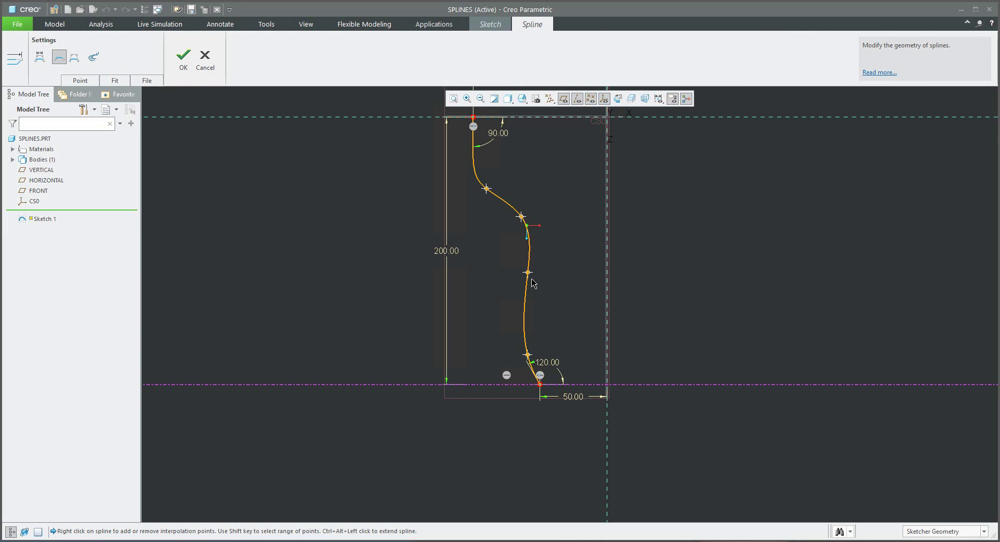
left_click_drag(528, 275, 527, 305)
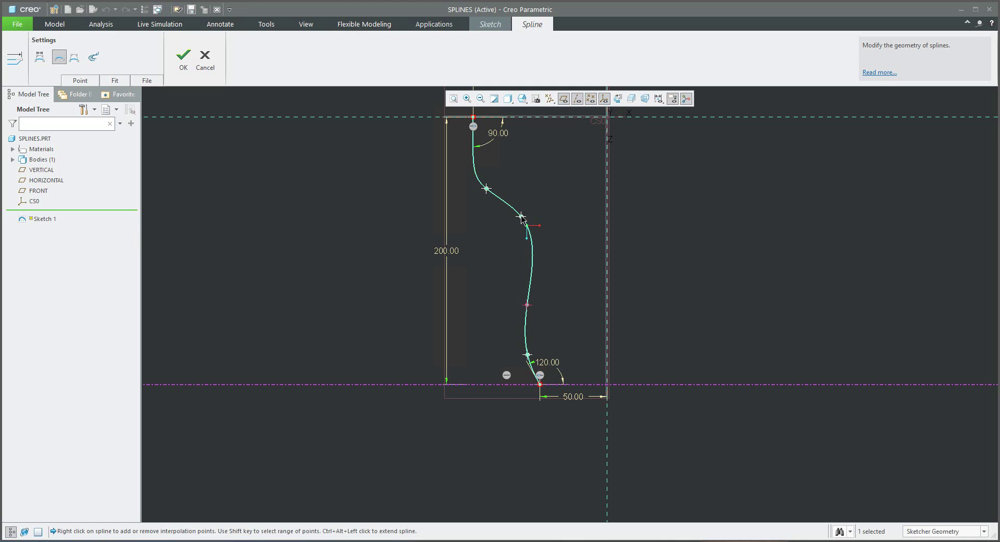
left_click_drag(521, 217, 512, 231)
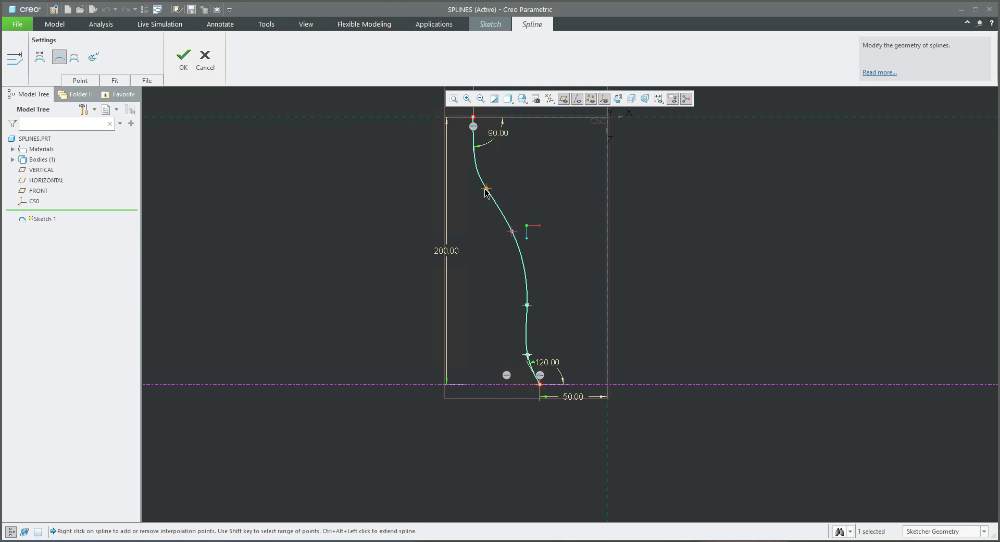
left_click_drag(487, 188, 483, 182)
left_click_drag(516, 230, 512, 221)
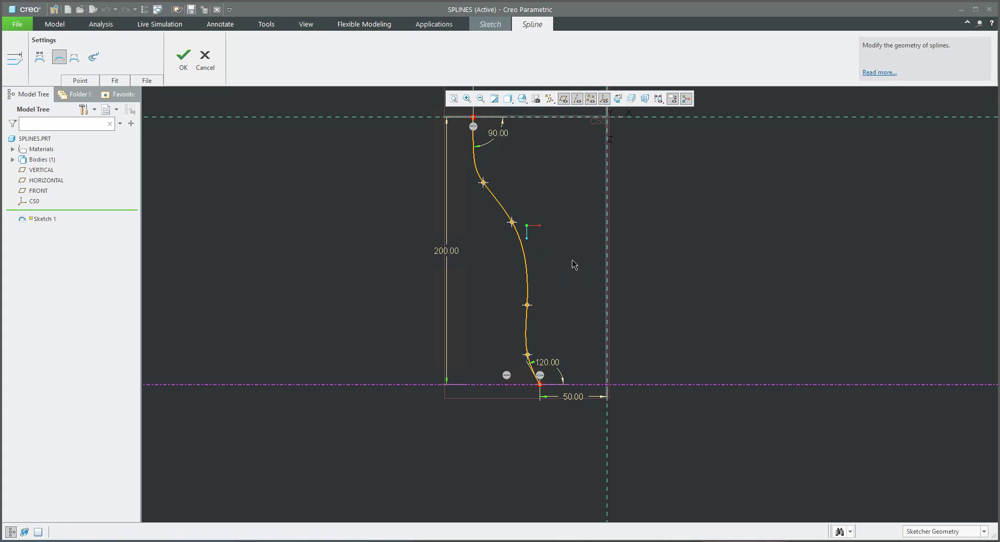
left_click(182, 58)
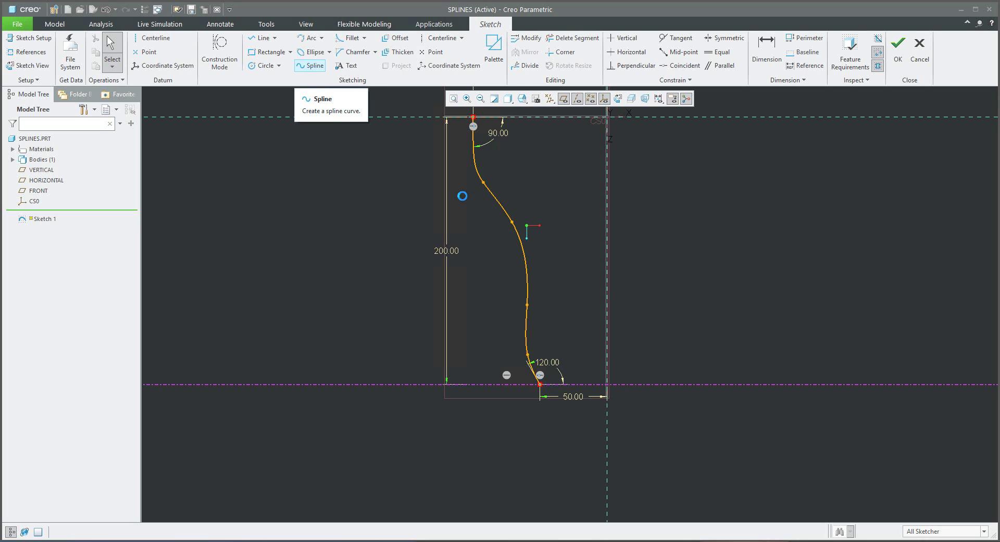
Sketch a two-point spline from the horizontal centerline up to the horizontal reference, ending about 30 and 47 right of the vertical reference.
left_click(311, 66)
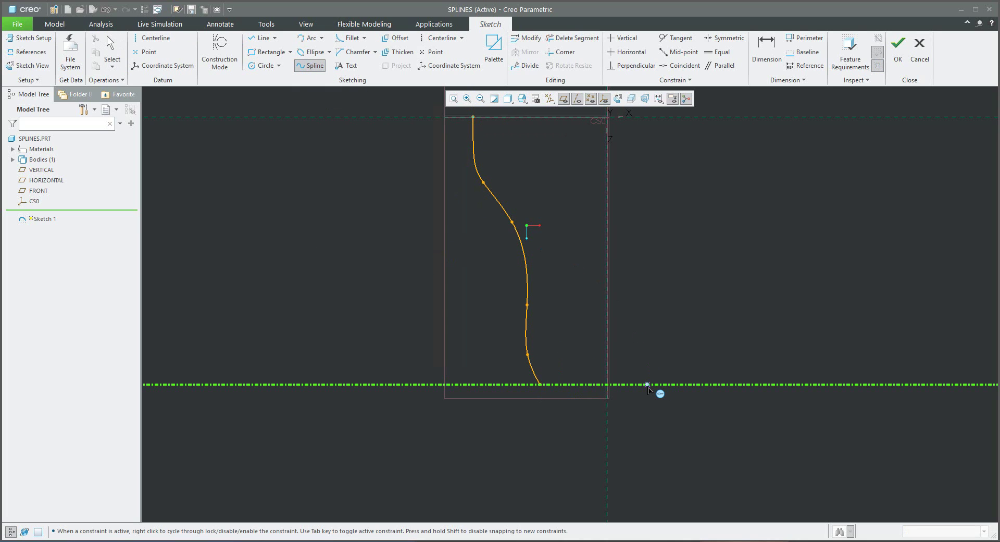
left_click(647, 386)
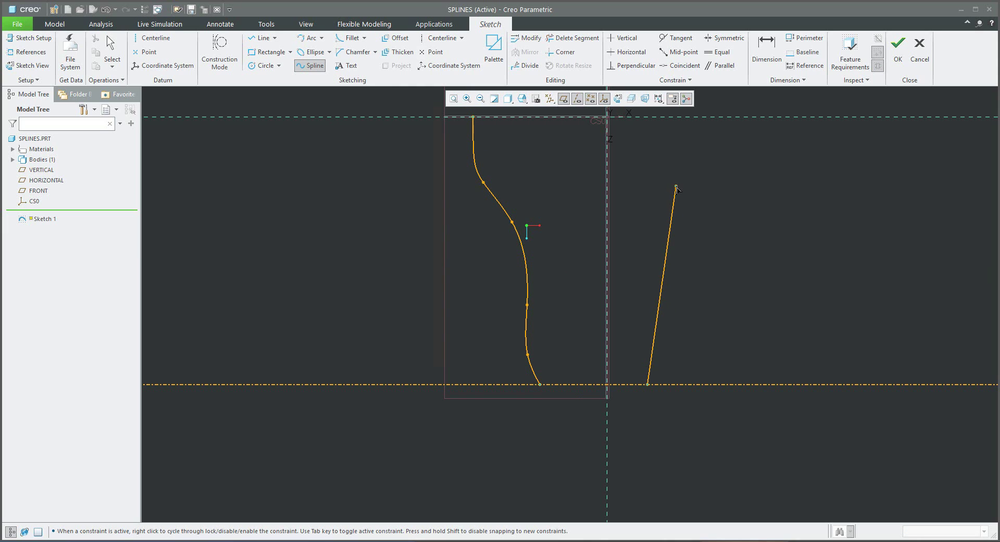
left_click(670, 118)
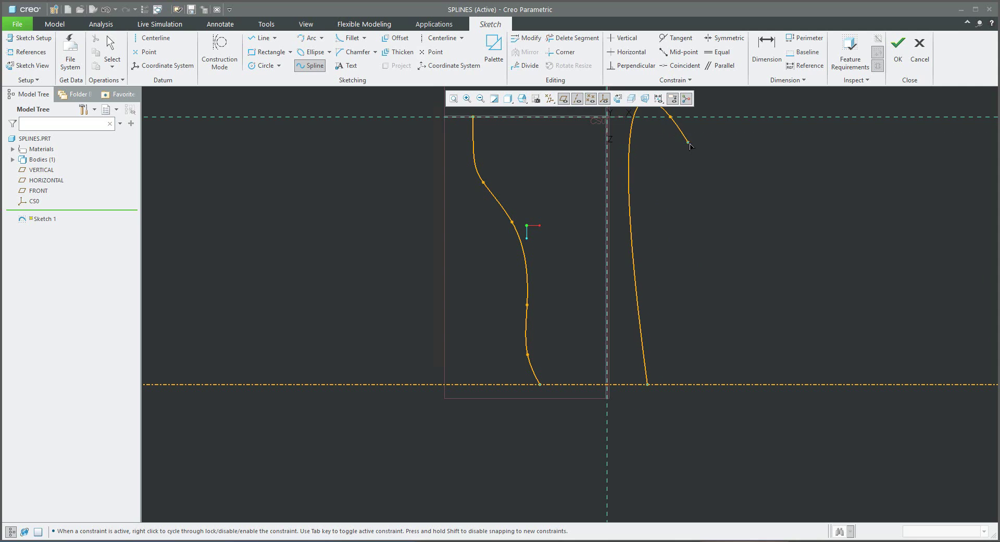
middle_click(691, 145)
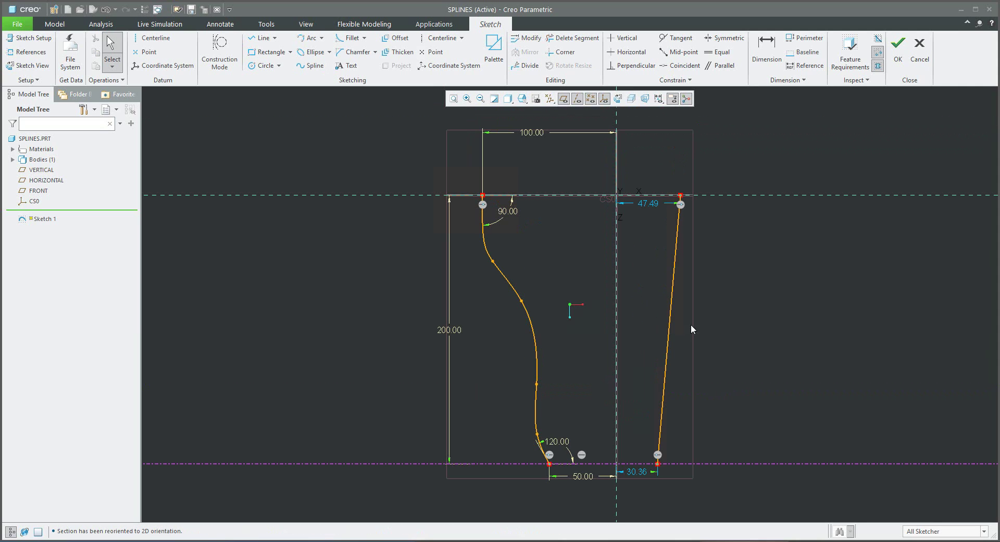
Set the right spline's distance to the vertical reference to 50 at its upper endpoint and 35 at its lower endpoint.
left_click_drag(645, 204, 646, 154)
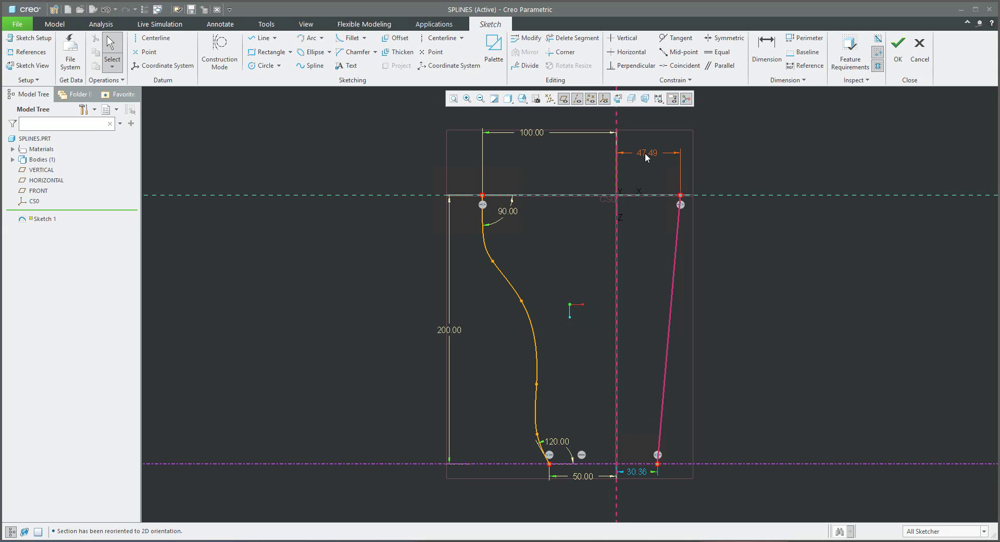
double_click(648, 152)
type("50")
key("Return")
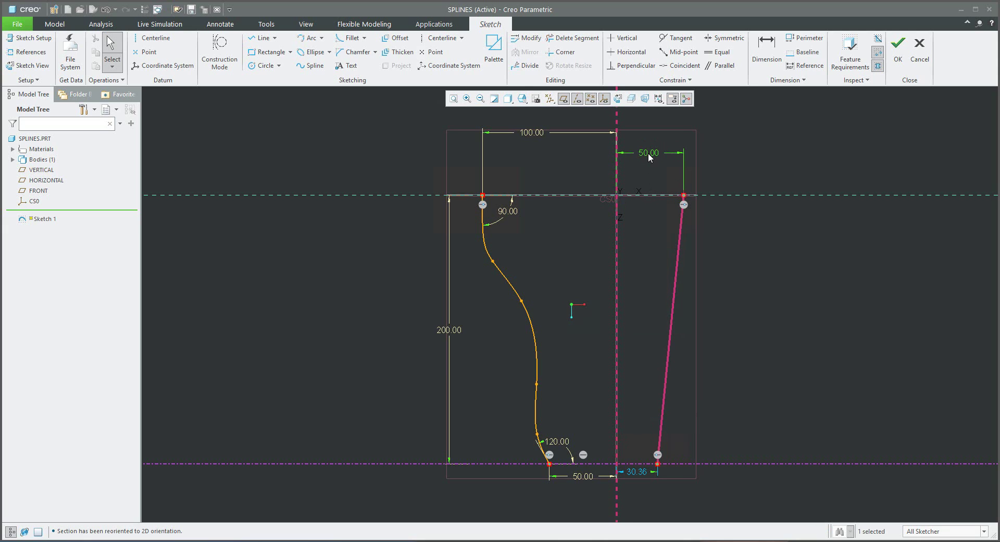
double_click(636, 472)
type("35")
key("Return")
left_click(747, 407)
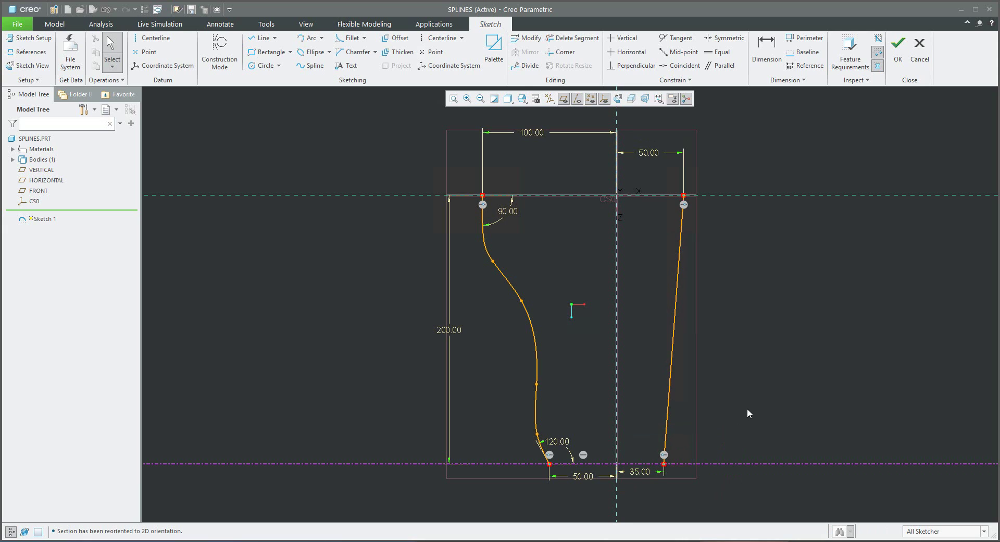
Dimension the right spline's tangent angle to the horizontal reference at its upper endpoint as 87 degrees.
left_click(767, 55)
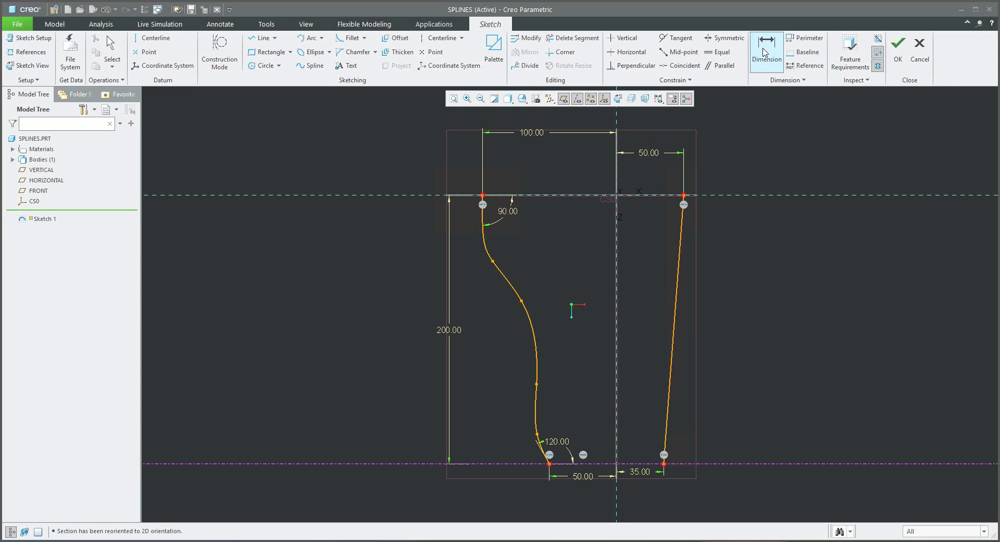
left_click(685, 207)
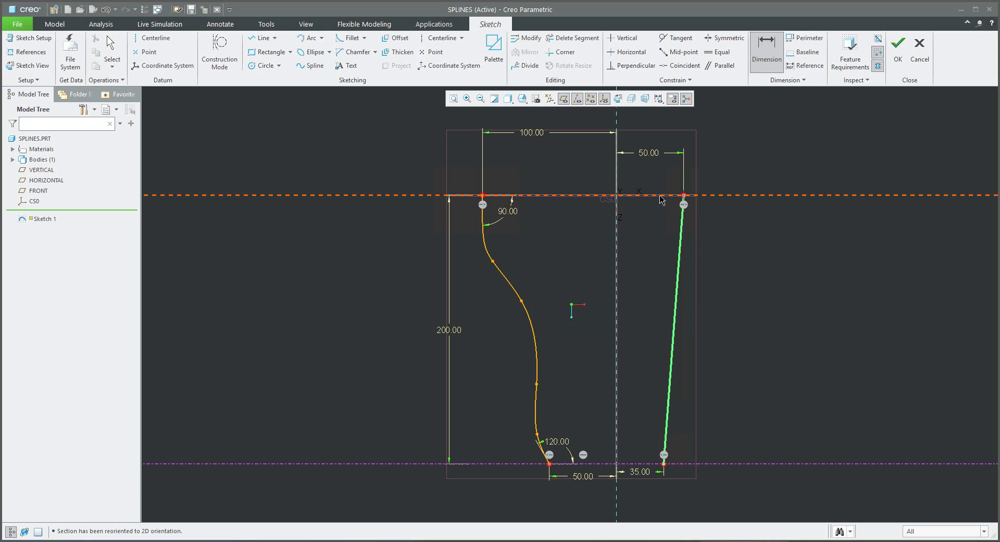
left_click(660, 197)
middle_click(654, 217)
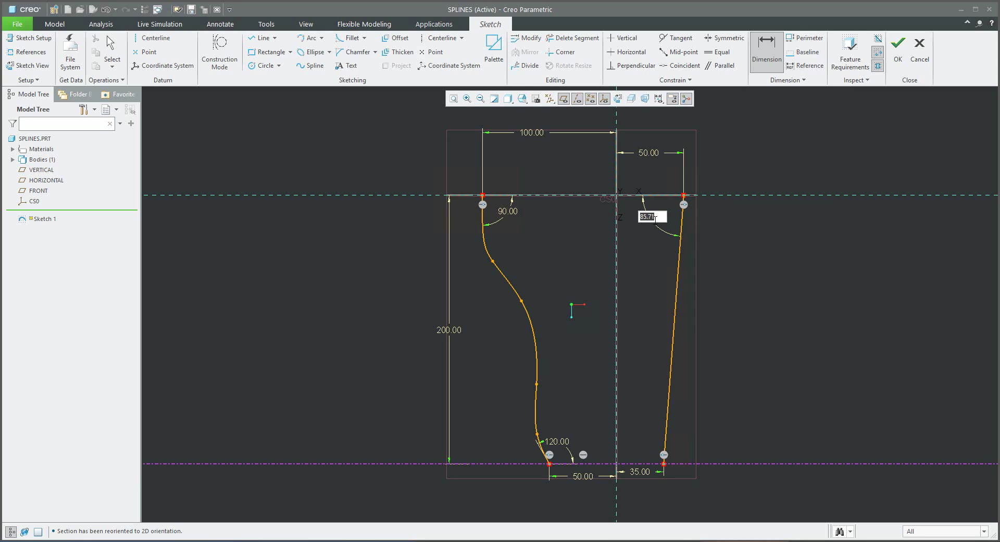
type("87")
key("Return")
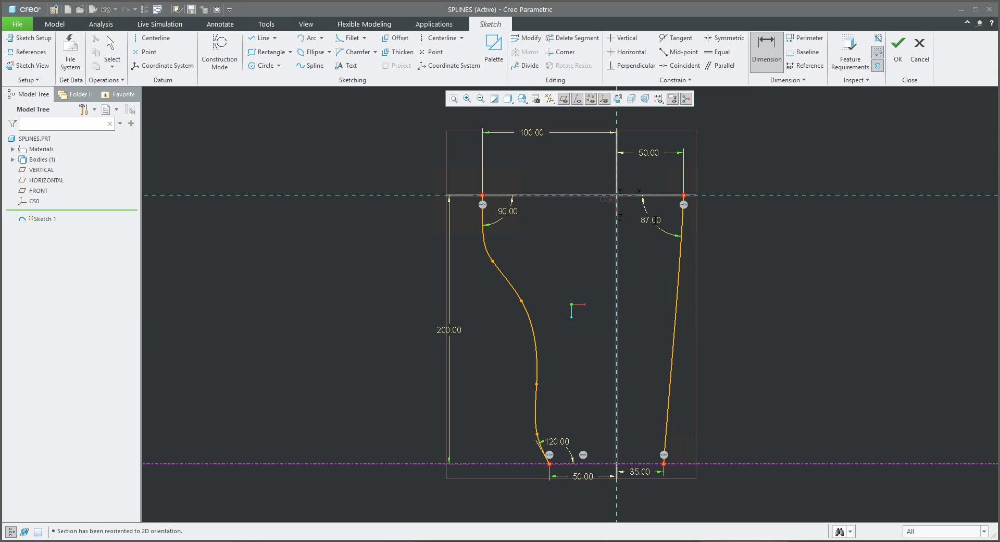
Dimension the right spline's tangent angle to the horizontal centerline at its lower endpoint as 100 degrees.
left_click(665, 440)
left_click(664, 465)
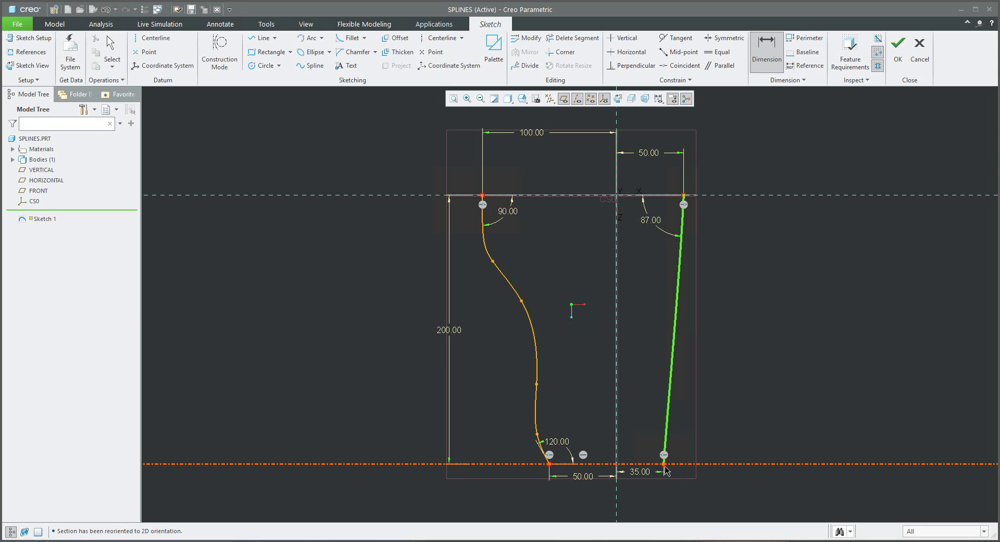
middle_click(644, 440)
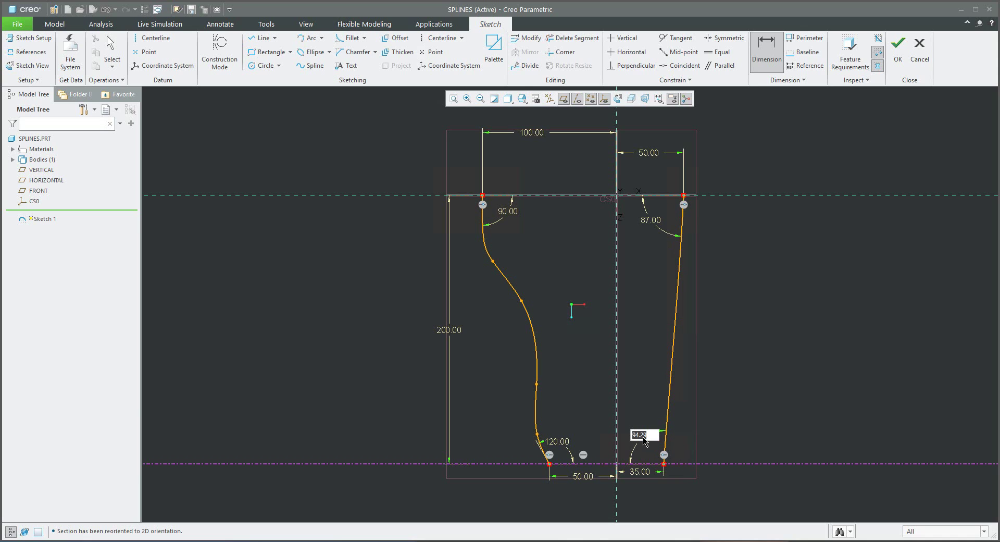
type("100")
key("Return")
middle_click(747, 381)
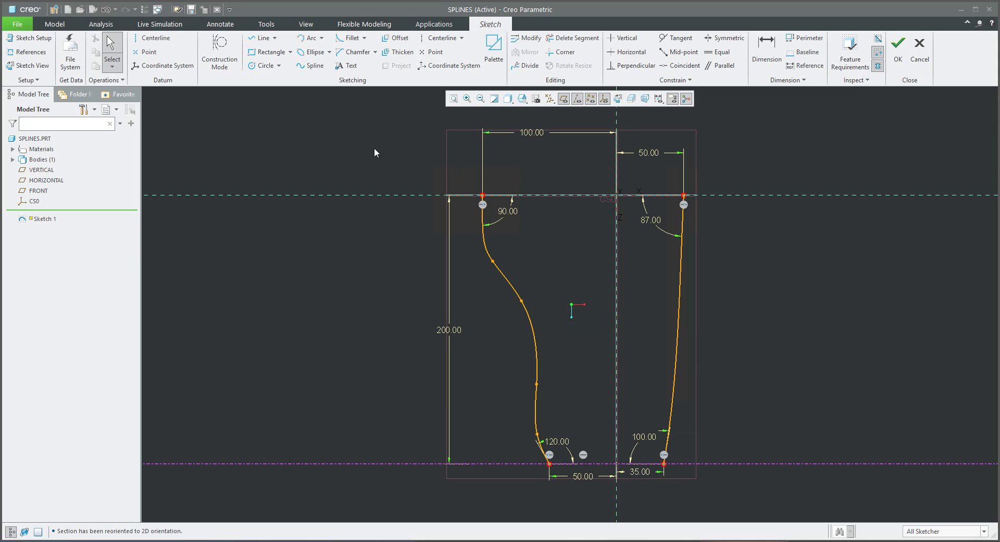
Sketch a three-point spline arching above the horizontal reference to join the upper endpoints of the left and right splines.
left_click(311, 66)
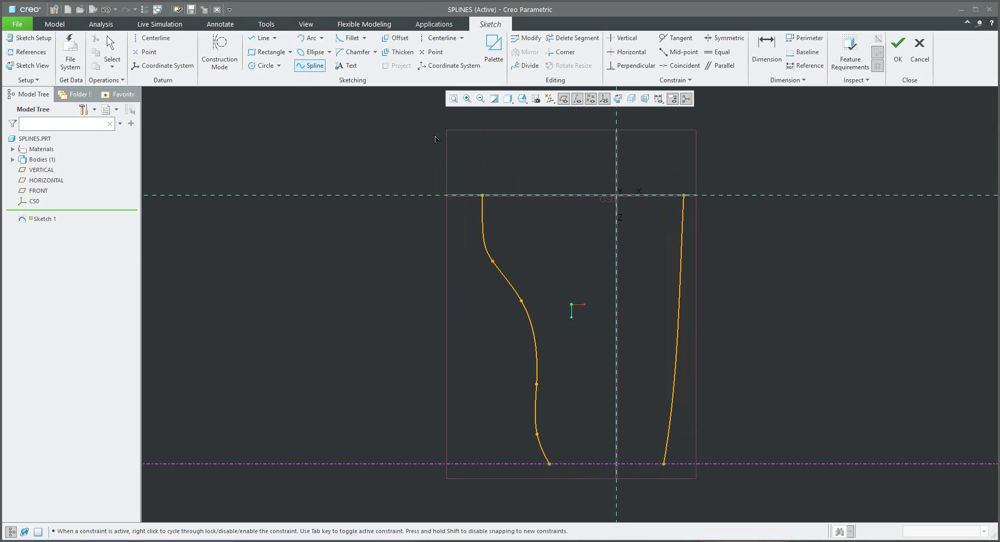
left_click(484, 196)
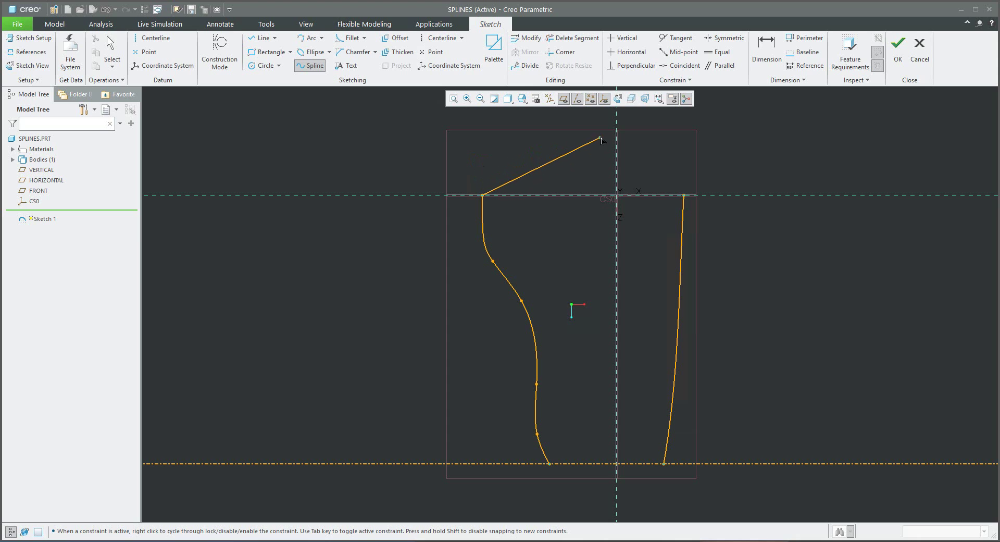
left_click(577, 142)
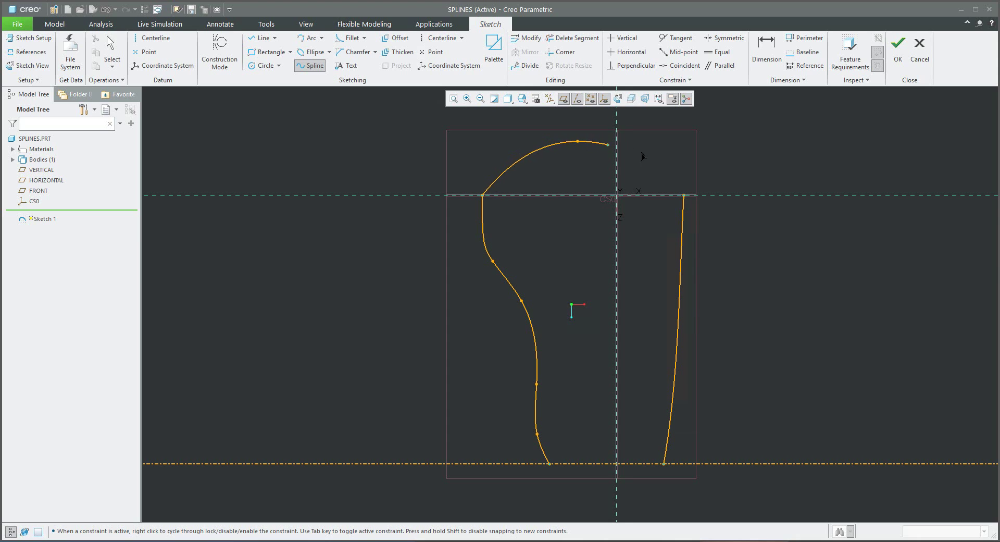
left_click(683, 195)
middle_click(697, 185)
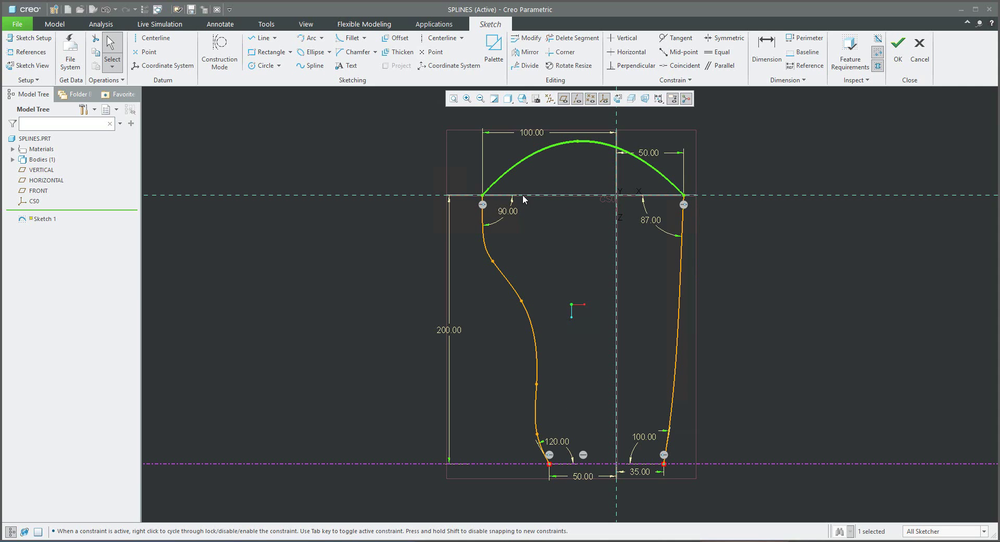
Dimension the top spline's tangent angle to the horizontal reference at its left endpoint as 90 degrees.
left_click(763, 52)
left_click(487, 188)
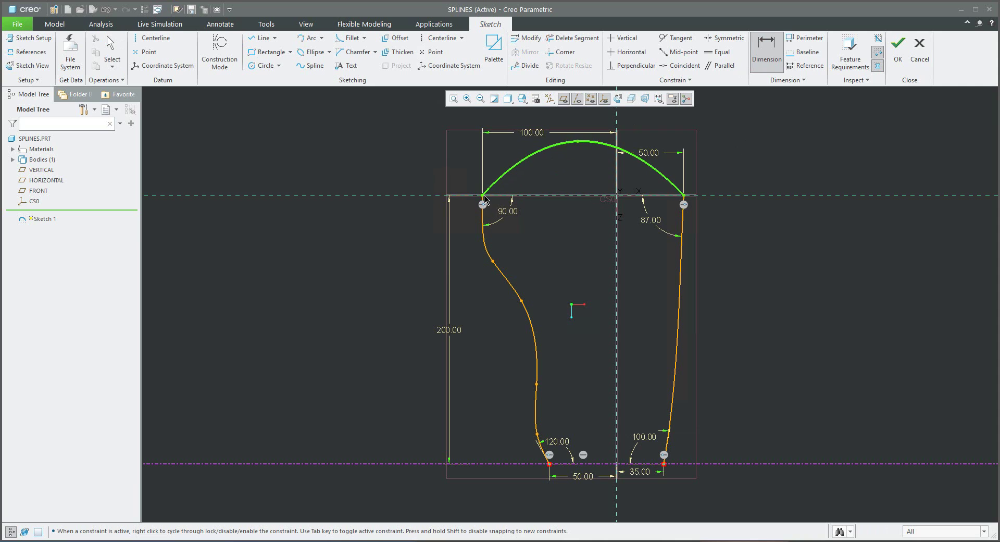
left_click(498, 196)
middle_click(524, 179)
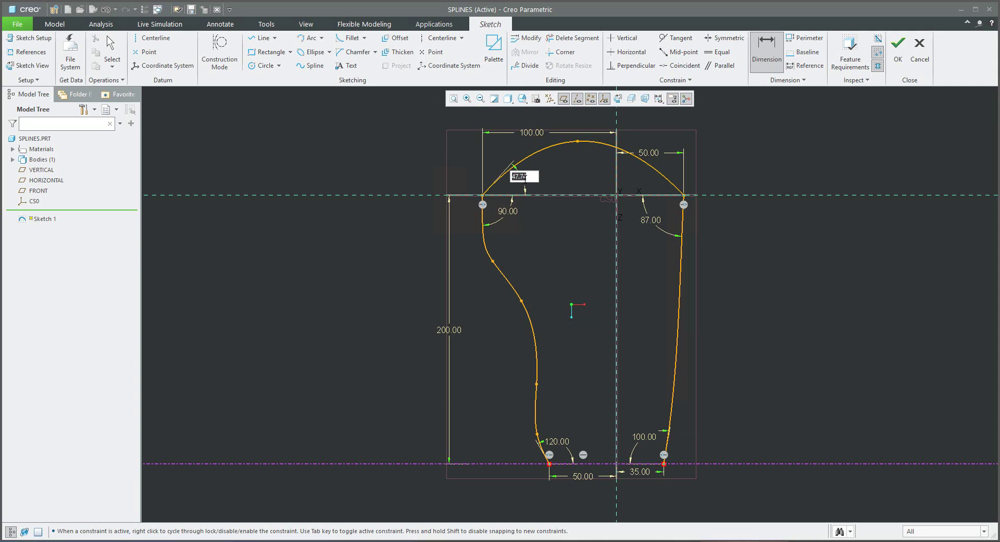
type("90")
key("Return")
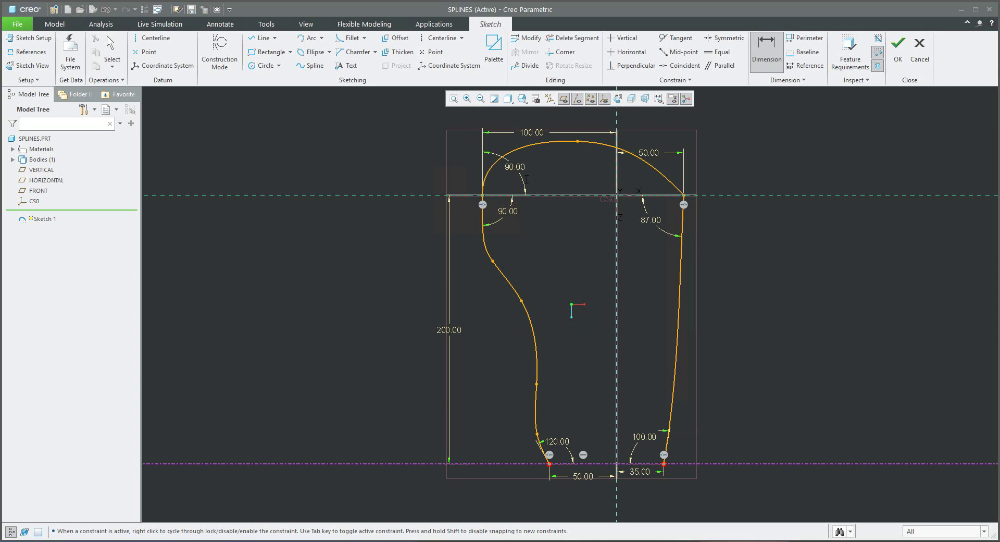
Dimension the top spline's tangent angle to the horizontal reference at its right endpoint as 90 degrees.
left_click(670, 187)
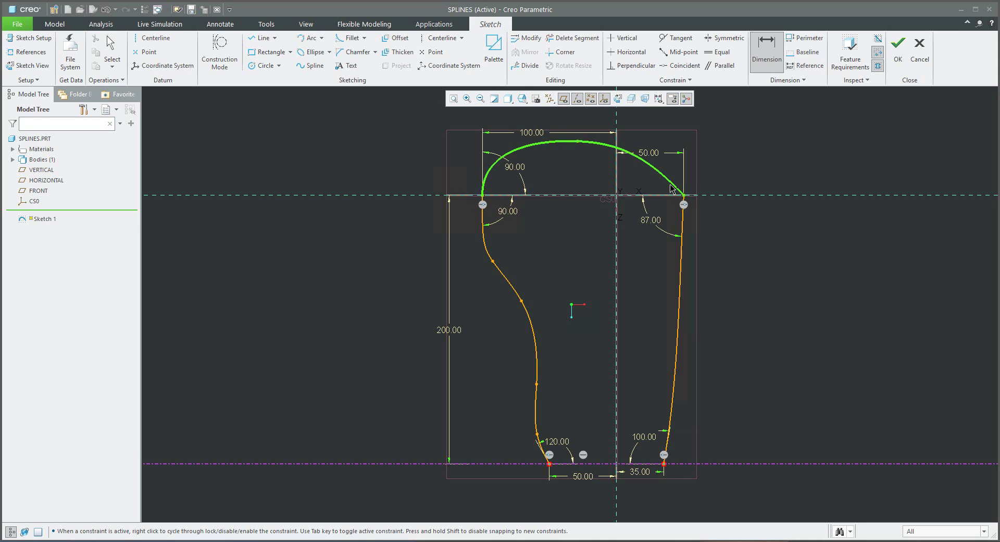
left_click(686, 199)
middle_click(658, 134)
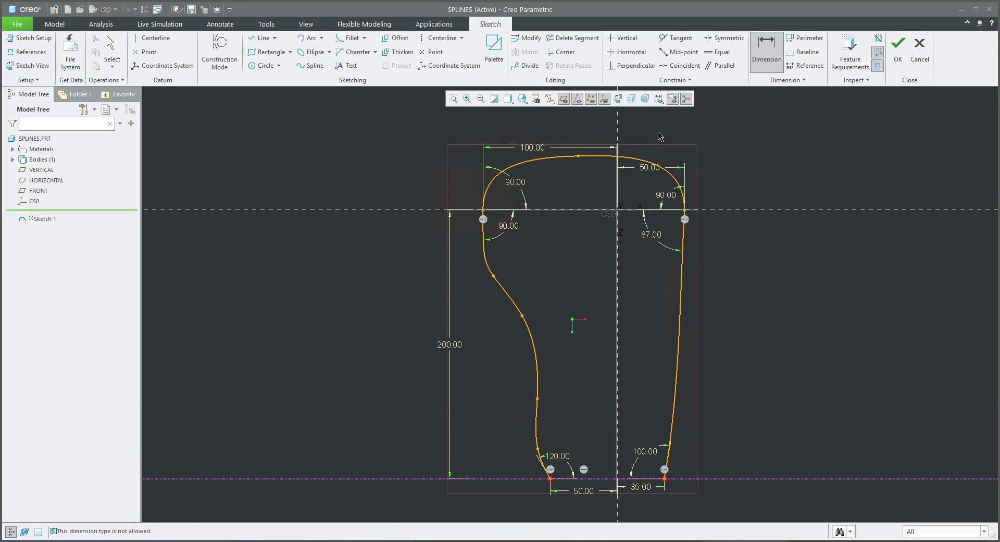
Sketch a spline bulging below the horizontal centerline to join the lower endpoints of the left and right splines and close the profile.
scroll(658, 137, "down", 3)
scroll(638, 328, "up", 5)
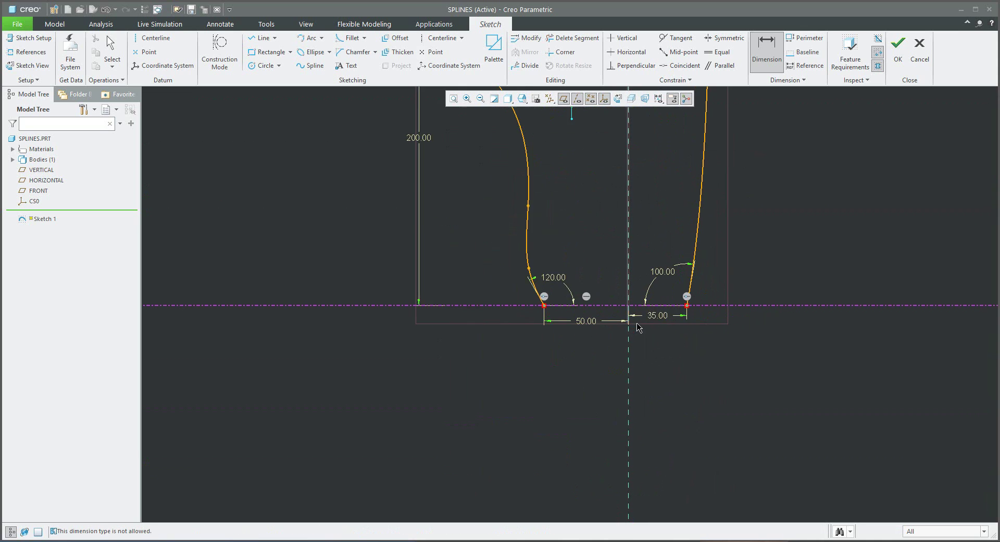
scroll(639, 327, "up", 1)
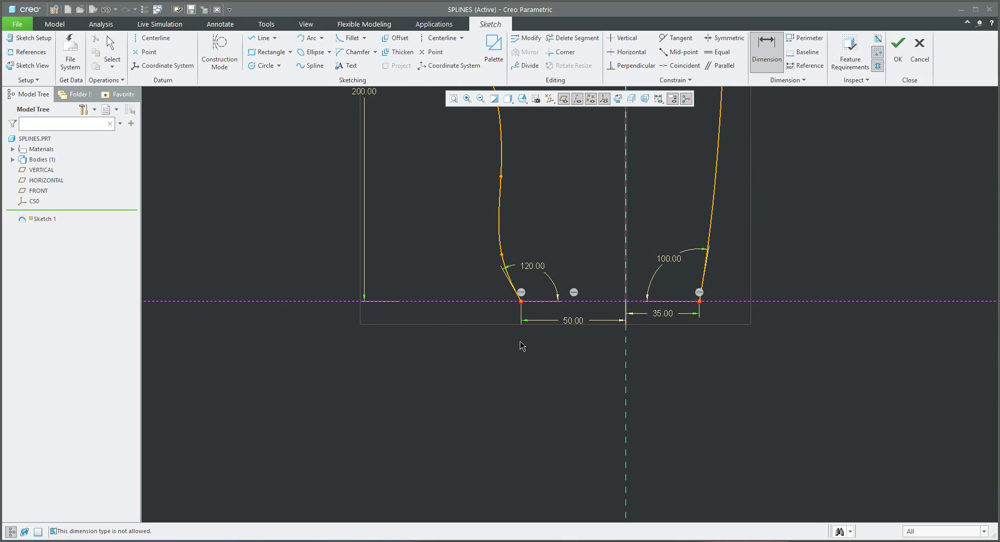
middle_click(584, 221)
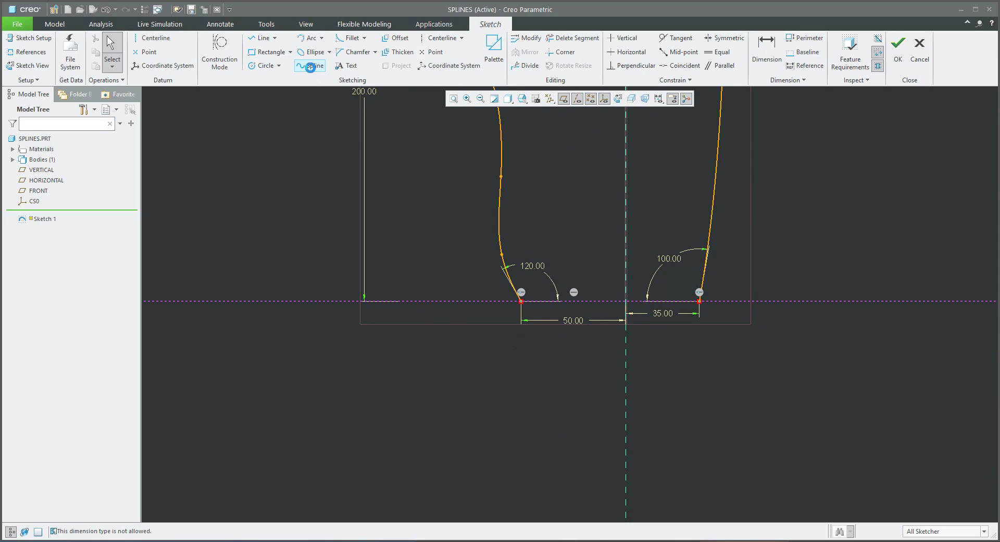
mouse_move(520, 300)
left_mouse_down()
mouse_move(534, 331)
mouse_move(551, 335)
mouse_move(670, 340)
mouse_move(696, 300)
mouse_move(710, 309)
mouse_move(699, 307)
mouse_move(698, 326)
left_mouse_up()
middle_click(728, 342)
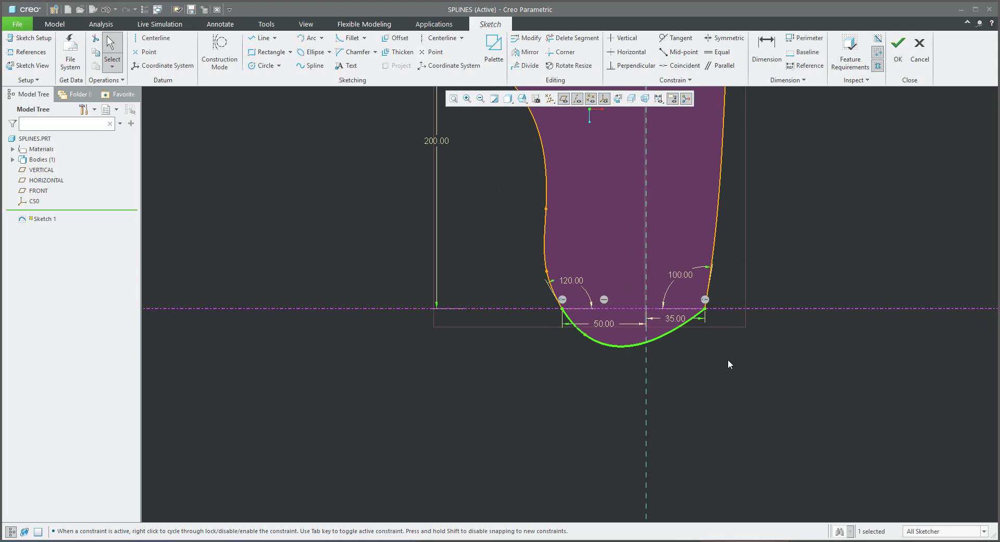
Constrain the bottom spline tangent to both the right and left side splines, and accept the completed sketch.
scroll(717, 336, "down", 1)
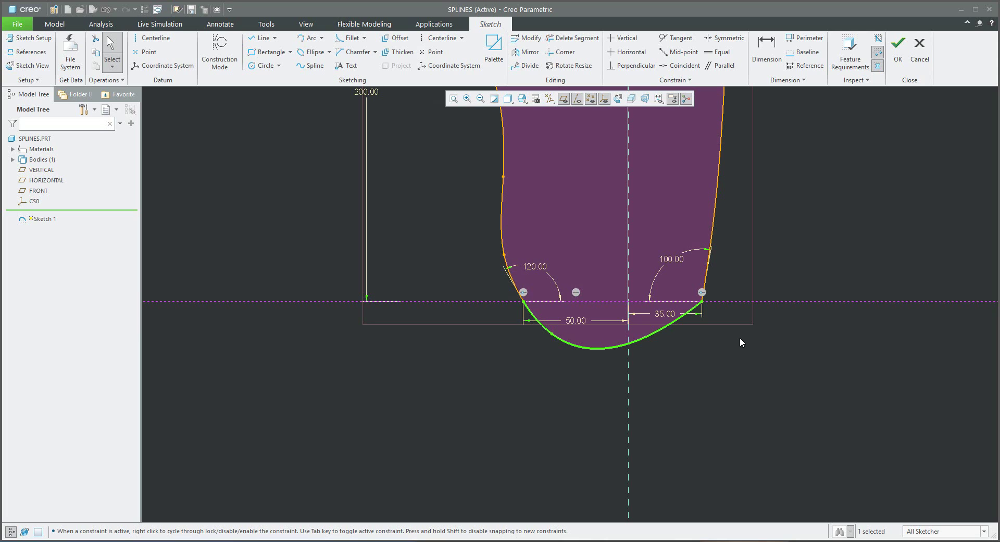
left_click(678, 41)
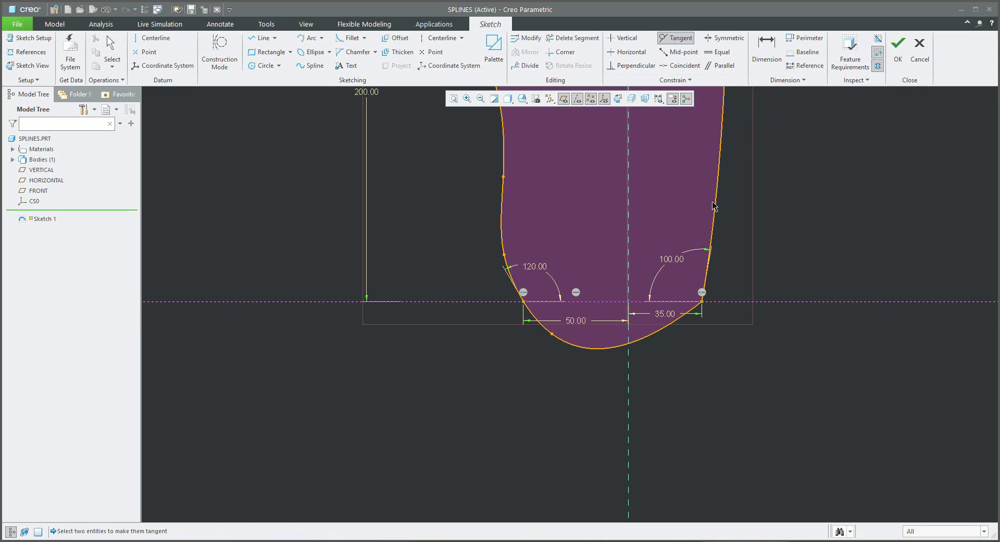
left_click(693, 314)
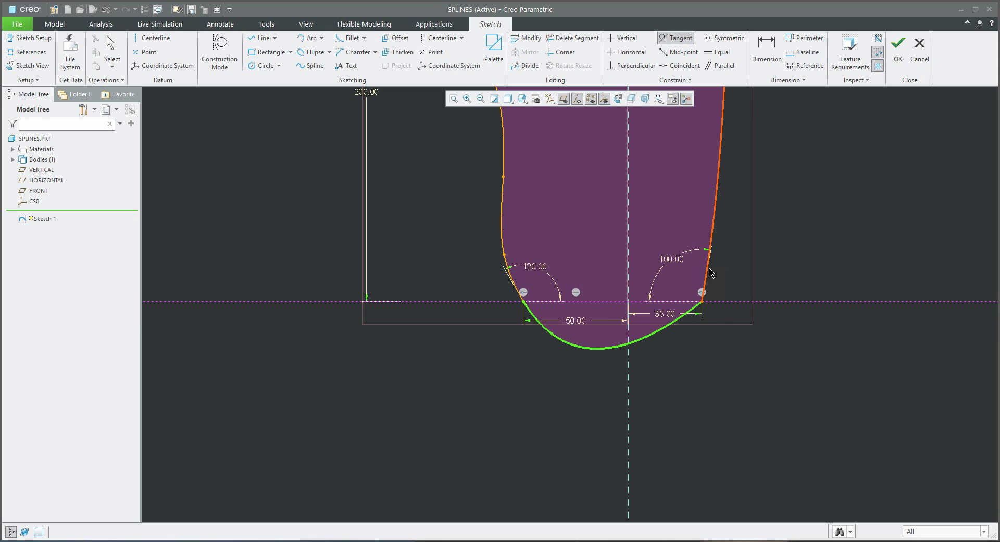
left_click(711, 272)
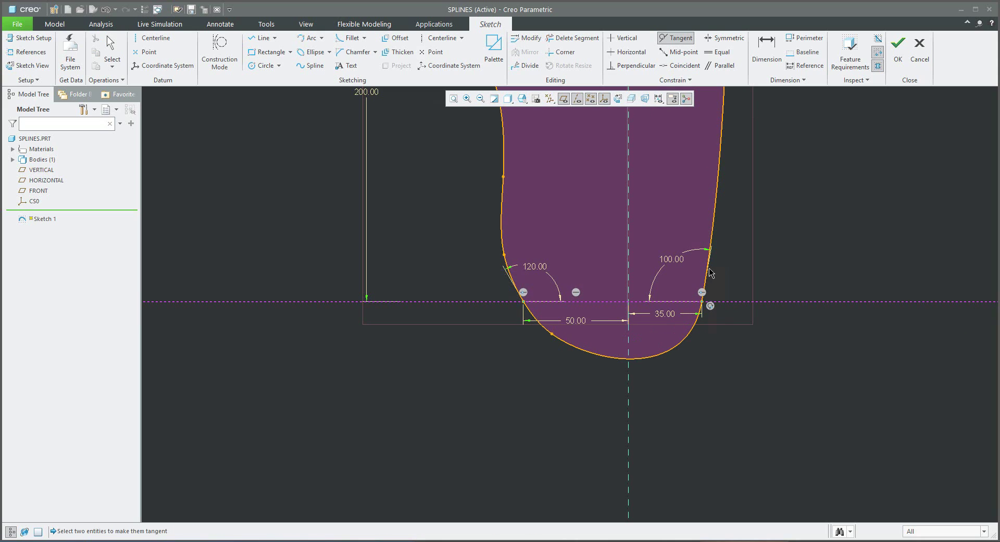
left_click(538, 324)
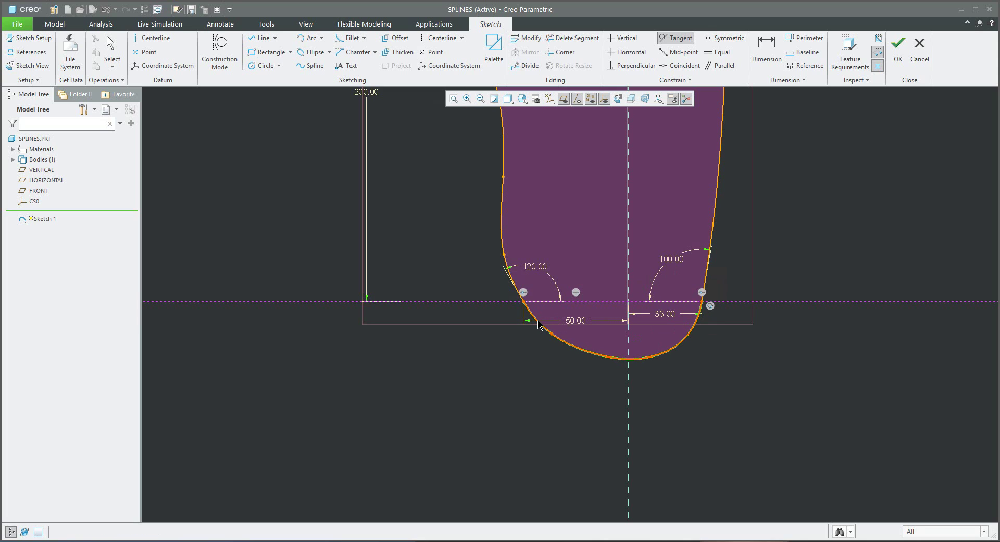
left_click(509, 269)
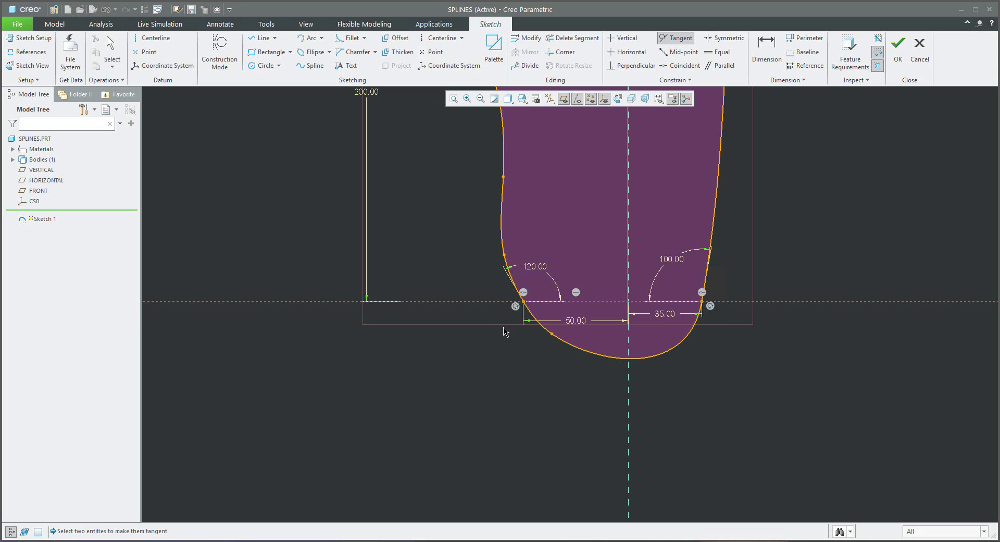
middle_click(517, 337)
scroll(566, 401, "down", 5)
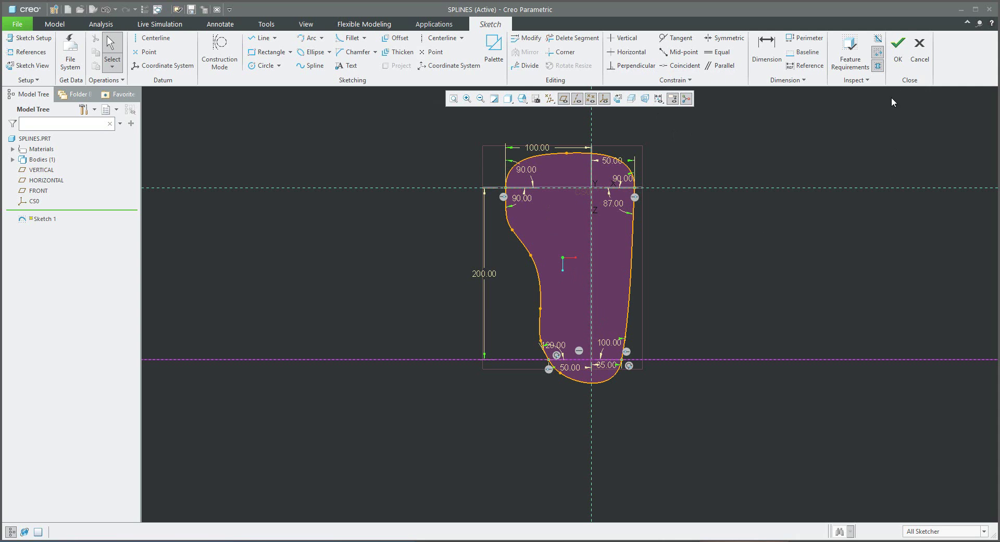
left_click(899, 52)
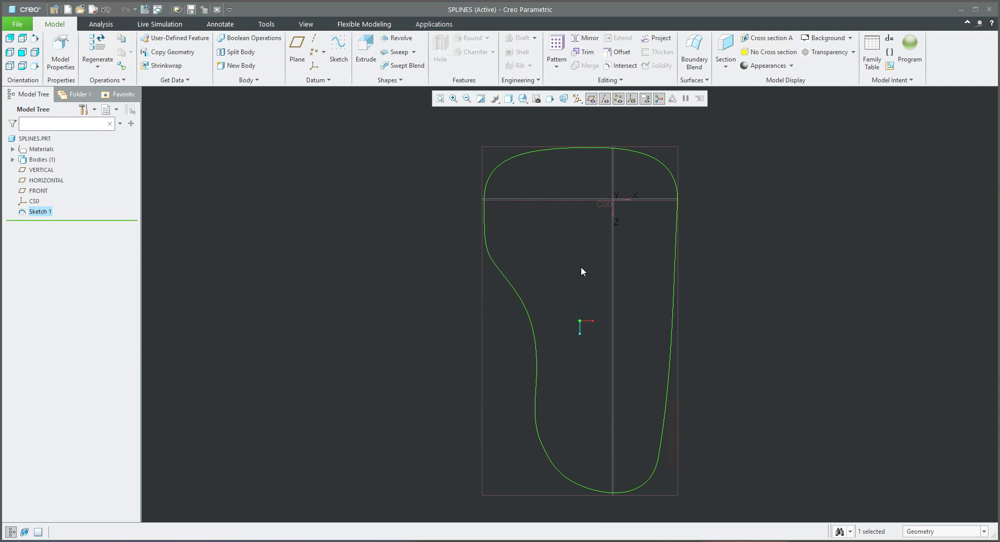
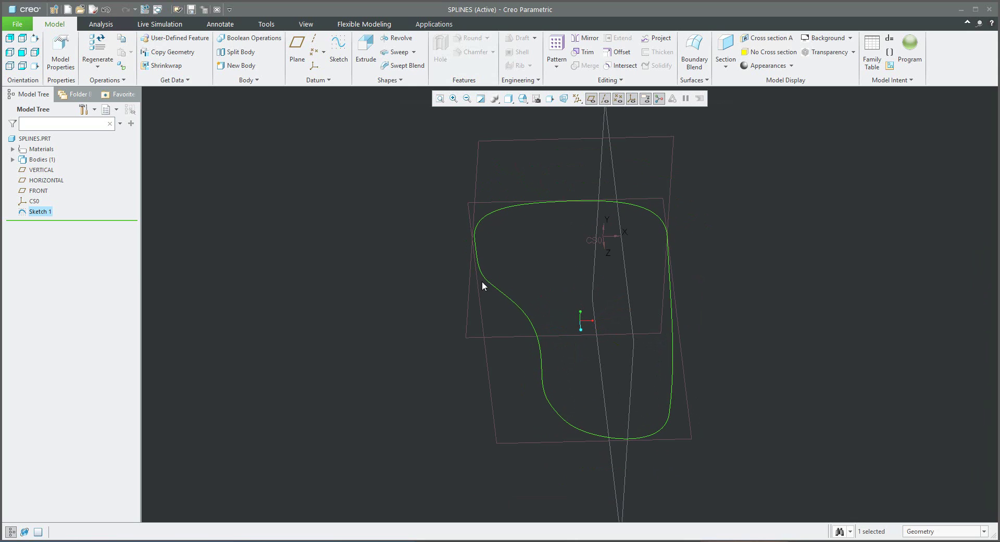
Start a datum curve through points joining the left and right endpoints of the sketch's top spline.
left_click(452, 285)
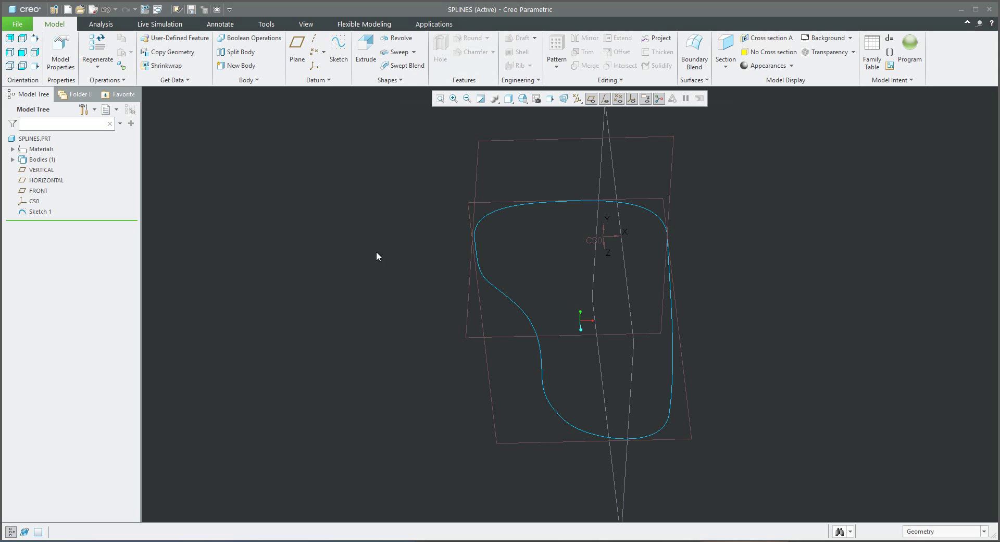
left_click(322, 83)
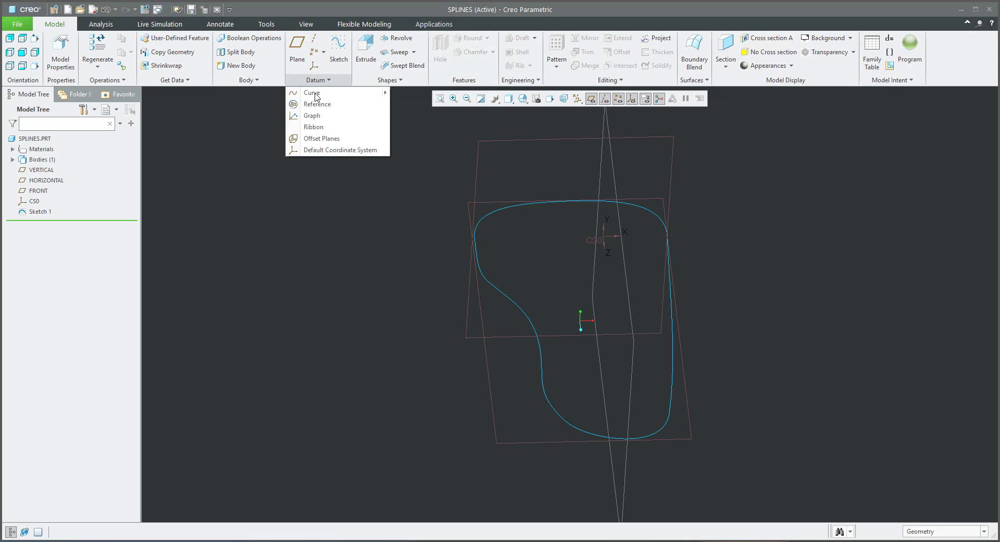
left_click(314, 92)
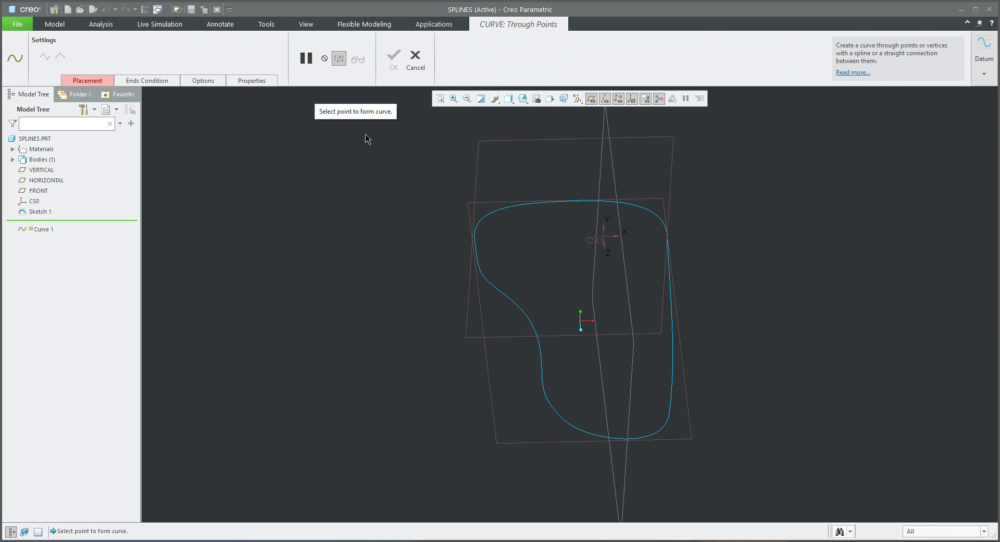
left_click(476, 241)
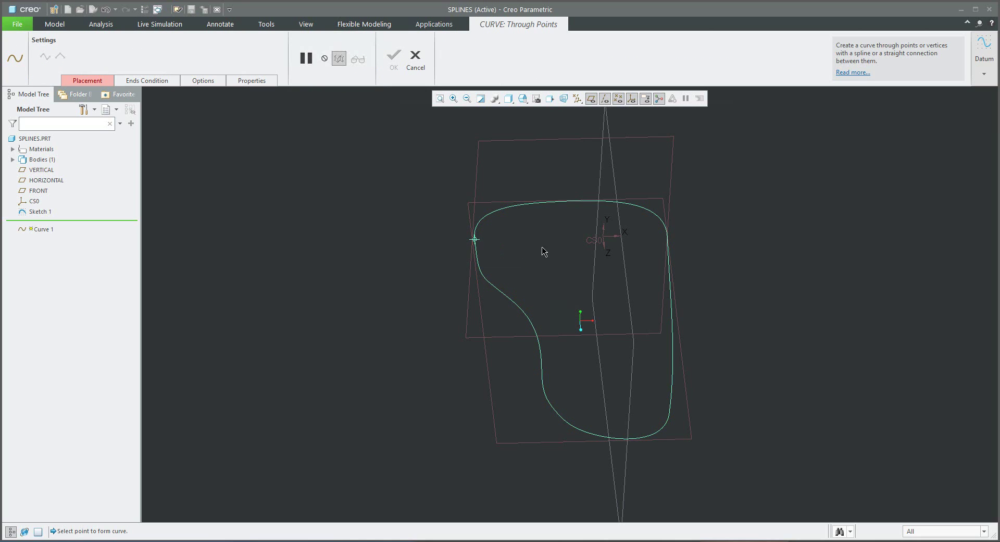
left_click(668, 236)
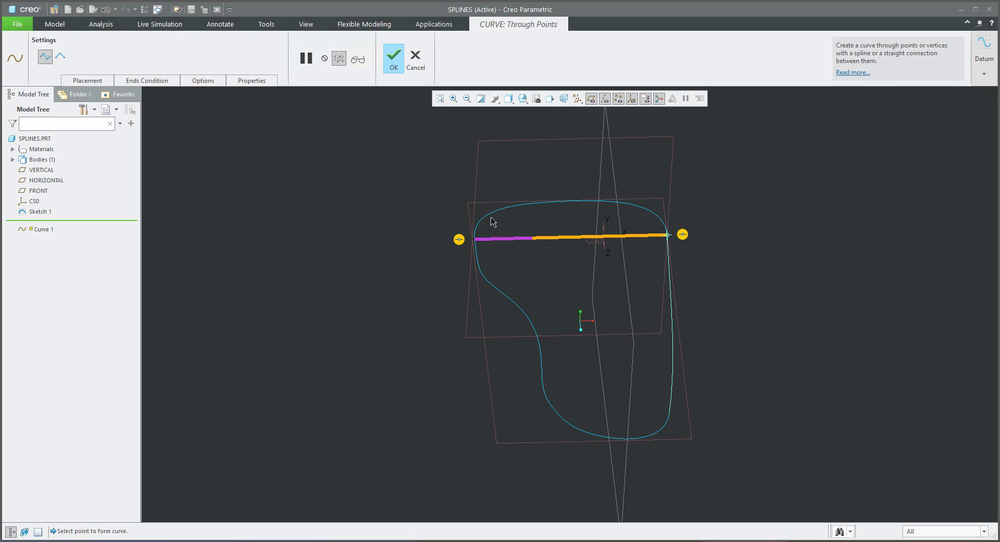
Make the curve's start at the top spline's left endpoint normal to the HORIZONTAL datum plane.
scroll(484, 219, "up", 2)
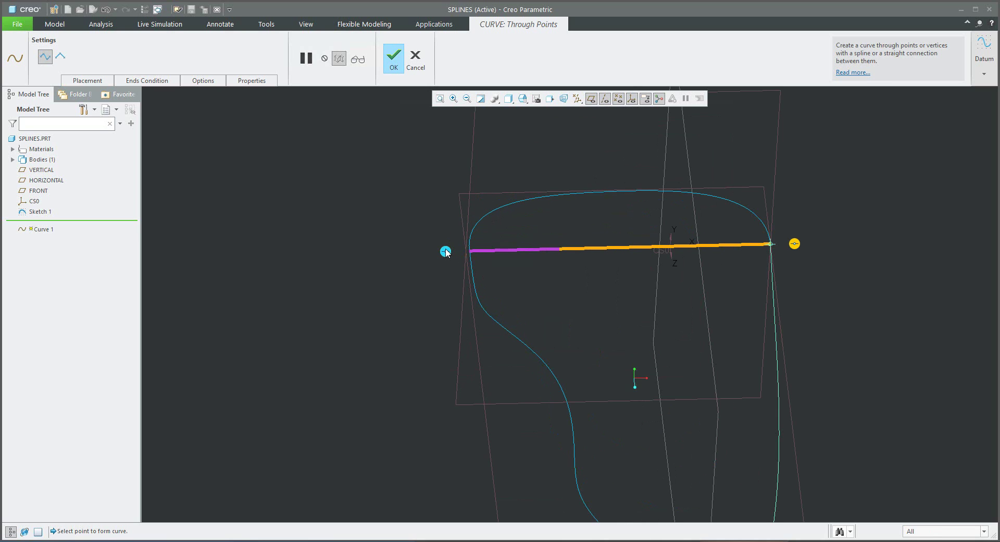
right_click(446, 251)
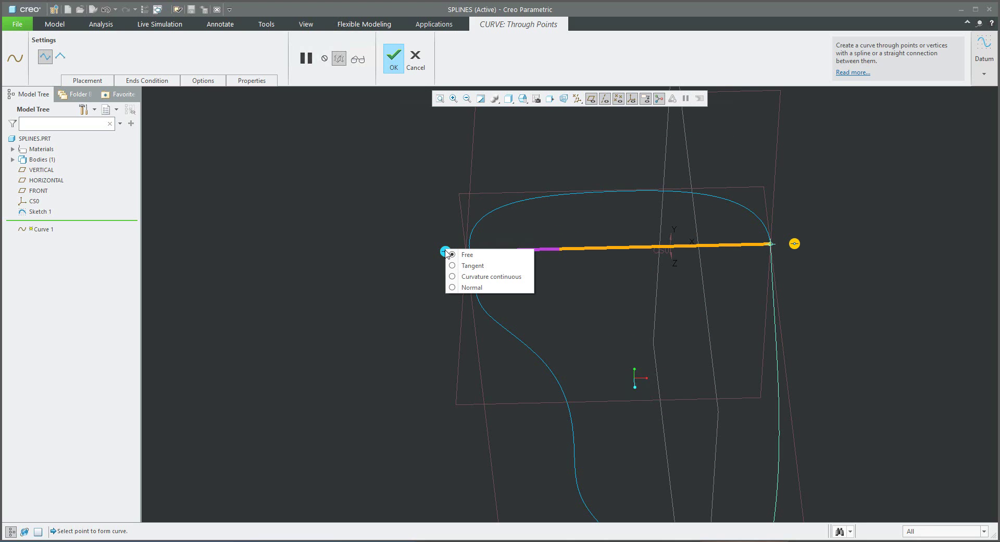
left_click(456, 287)
left_click(473, 319)
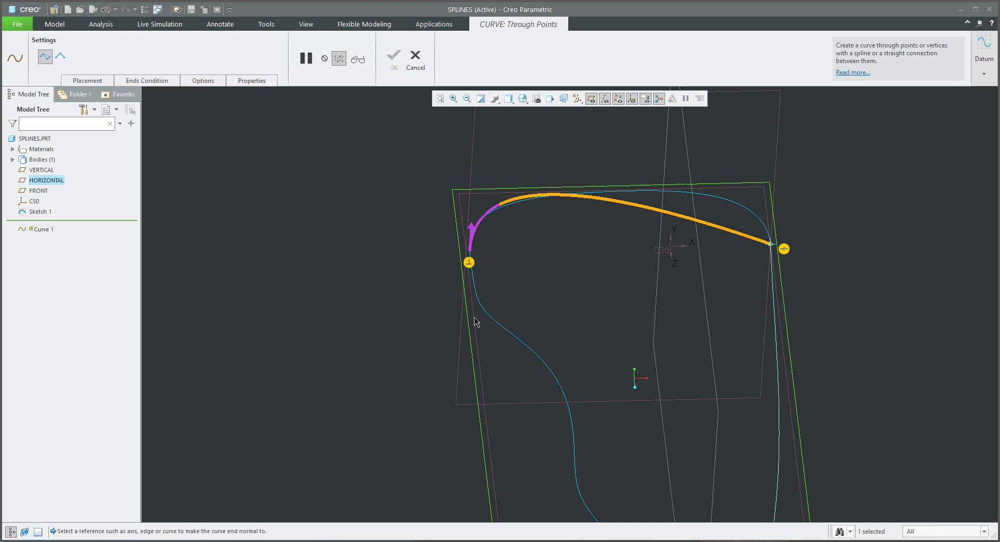
Make the curve's other end, at the top spline's right endpoint, normal to the HORIZONTAL datum plane.
middle_click_drag(558, 261, 497, 266)
scroll(497, 267, "up", 3)
scroll(682, 310, "down", 2)
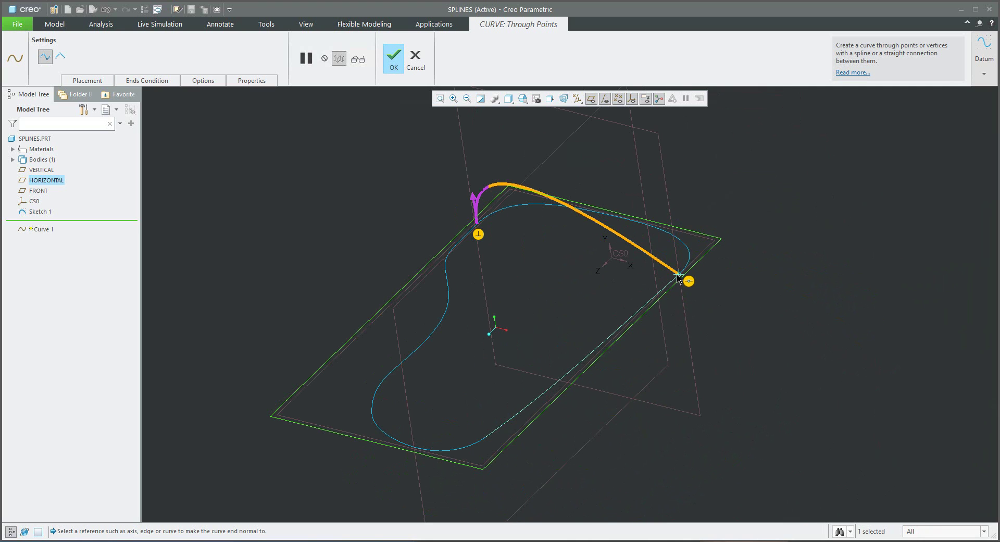
right_click(690, 283)
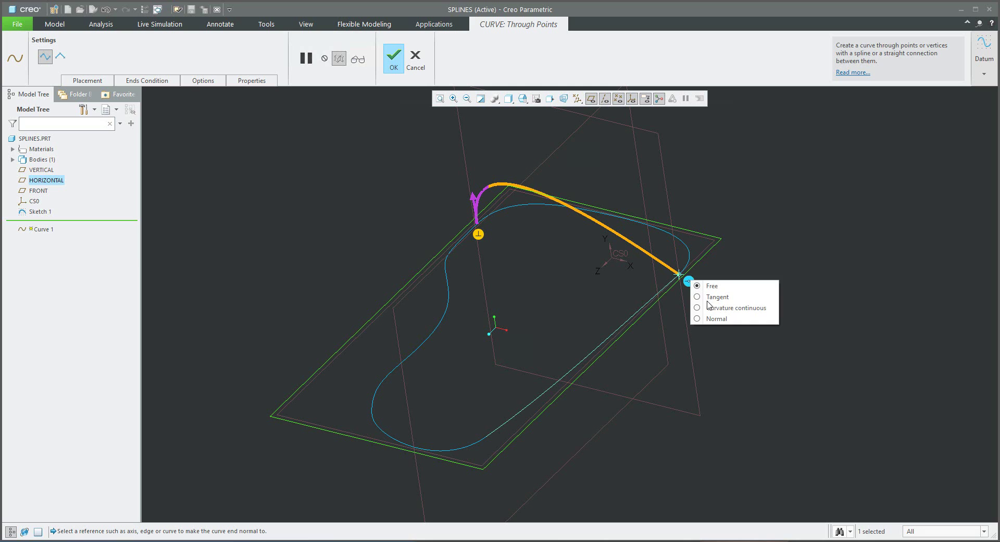
left_click(708, 319)
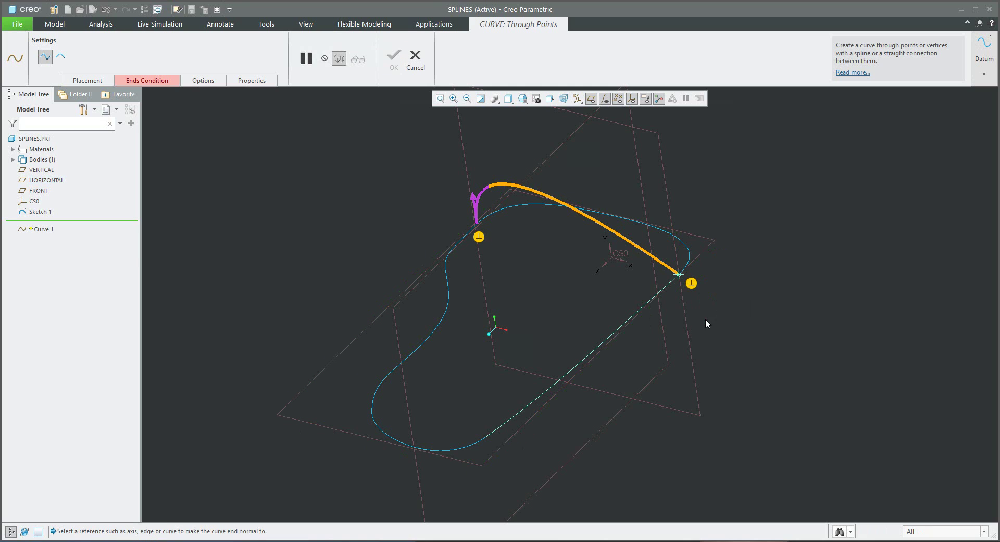
left_click(704, 256)
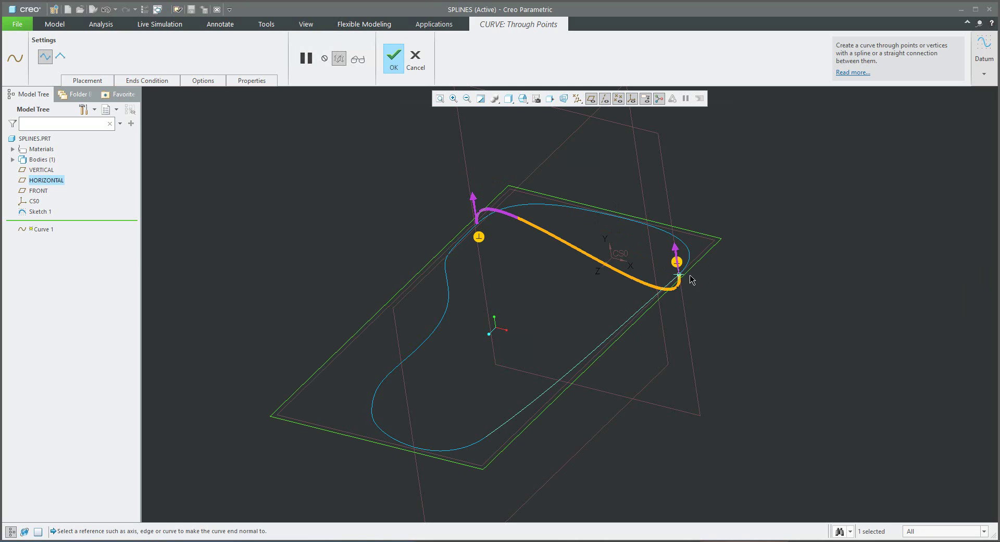
Flip the normal direction at the curve's right end to form an arch above the profile, and accept the curve.
mouse_move(692, 281)
middle_mouse_down()
mouse_move(715, 262)
mouse_move(654, 257)
mouse_move(689, 261)
mouse_move(699, 273)
mouse_move(689, 280)
middle_mouse_up()
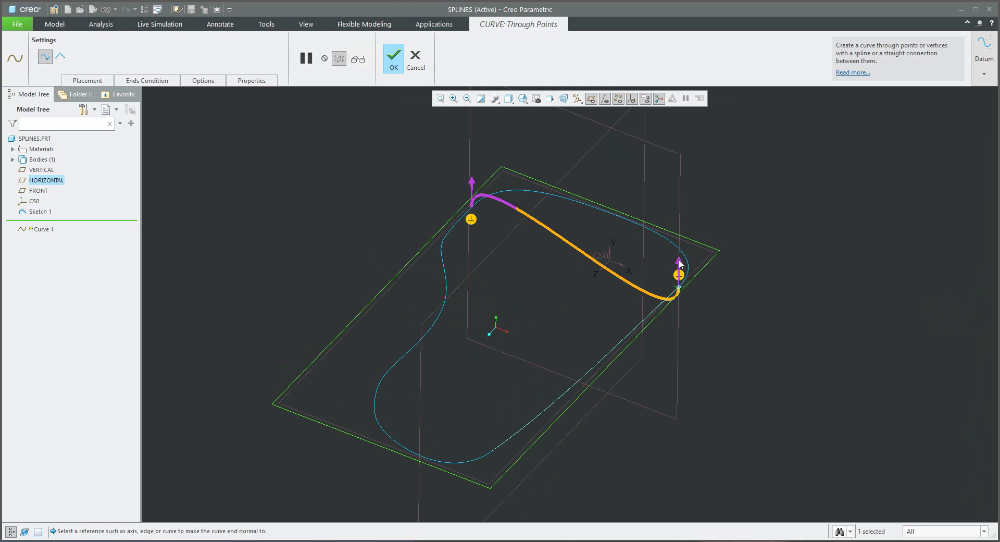
left_click(680, 268)
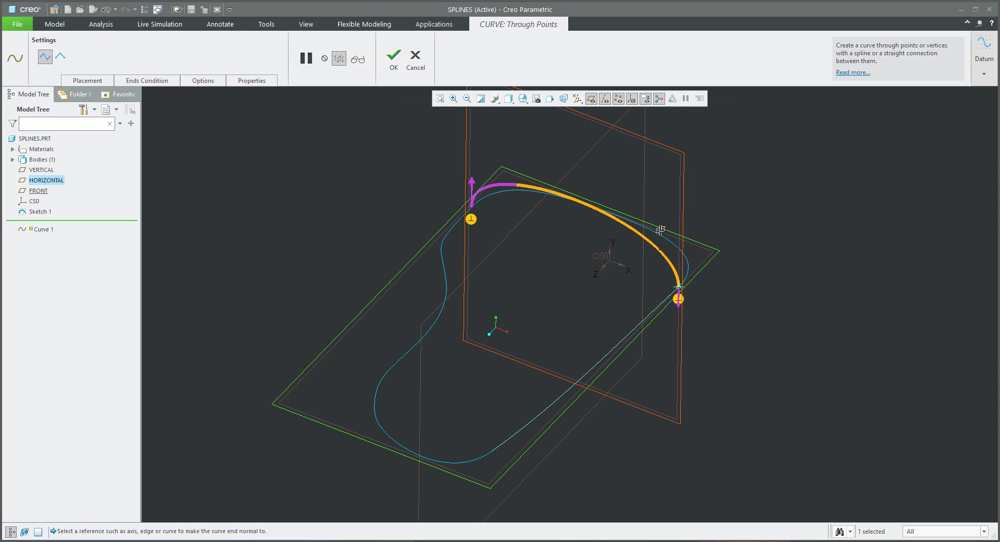
middle_click_drag(659, 230, 434, 184)
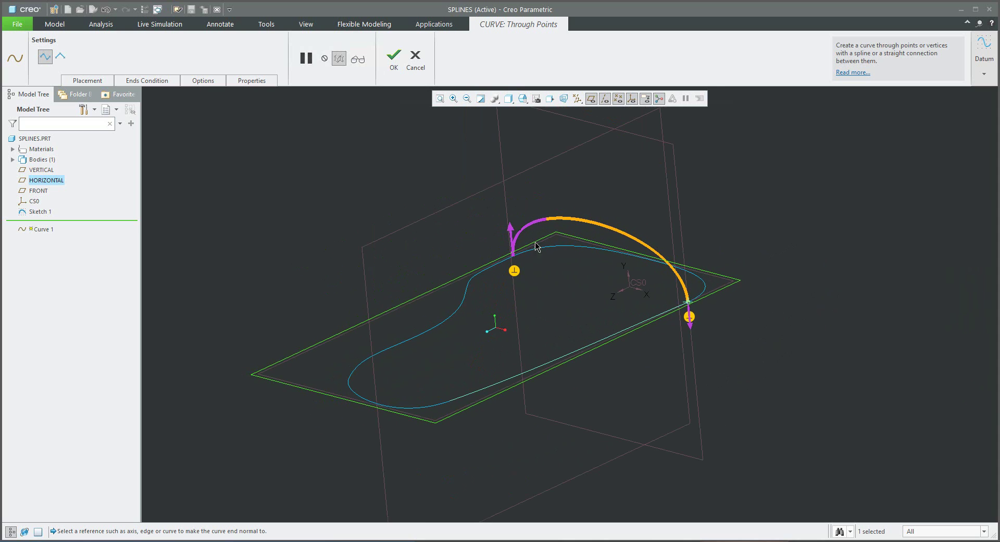
left_click(392, 61)
left_click(529, 129)
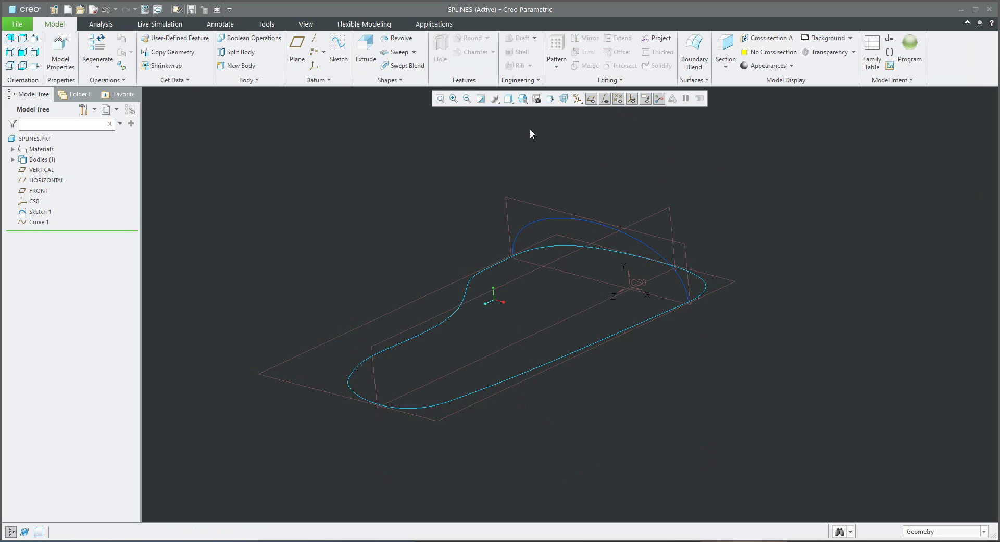
Hide the datum display and start a second curve through points joining the two endpoints of the sketch's bottom spline.
left_click(577, 99)
left_click(577, 110)
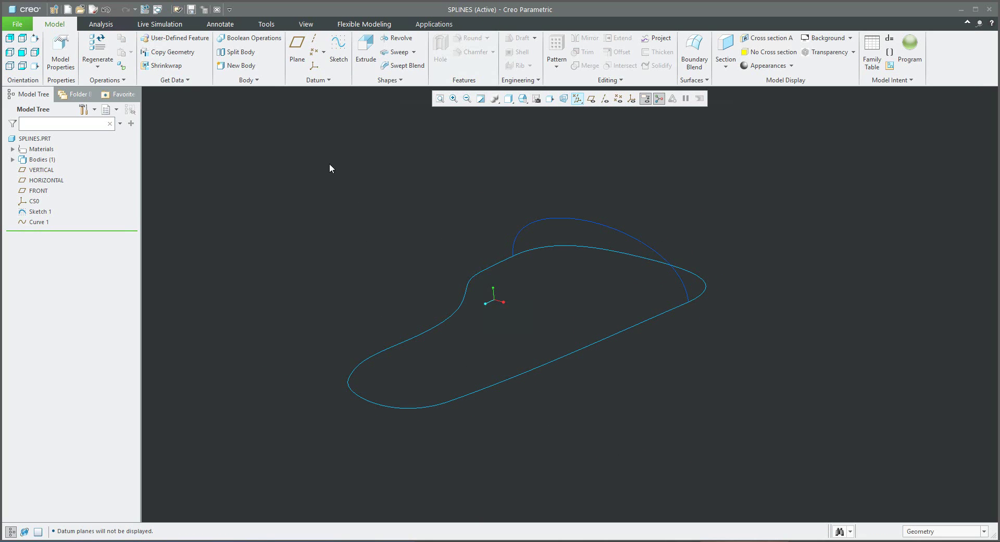
left_click(315, 80)
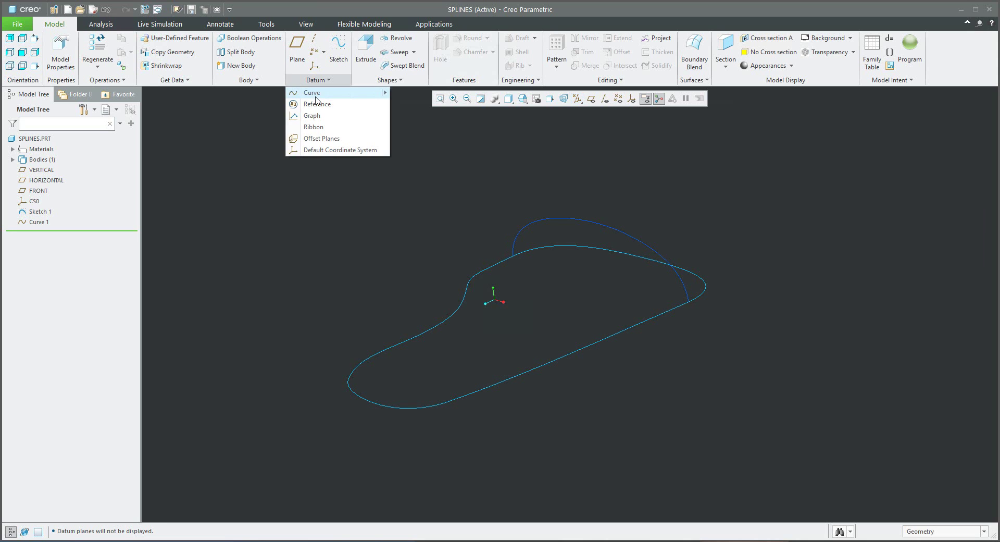
left_click(315, 94)
middle_click_drag(346, 251, 367, 420)
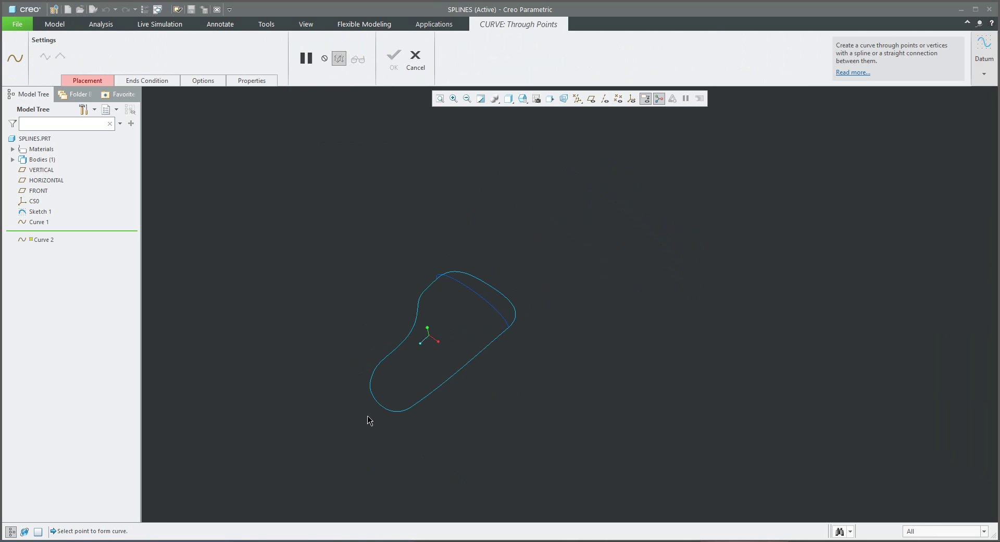
scroll(367, 420, "down", 5)
left_click(388, 273)
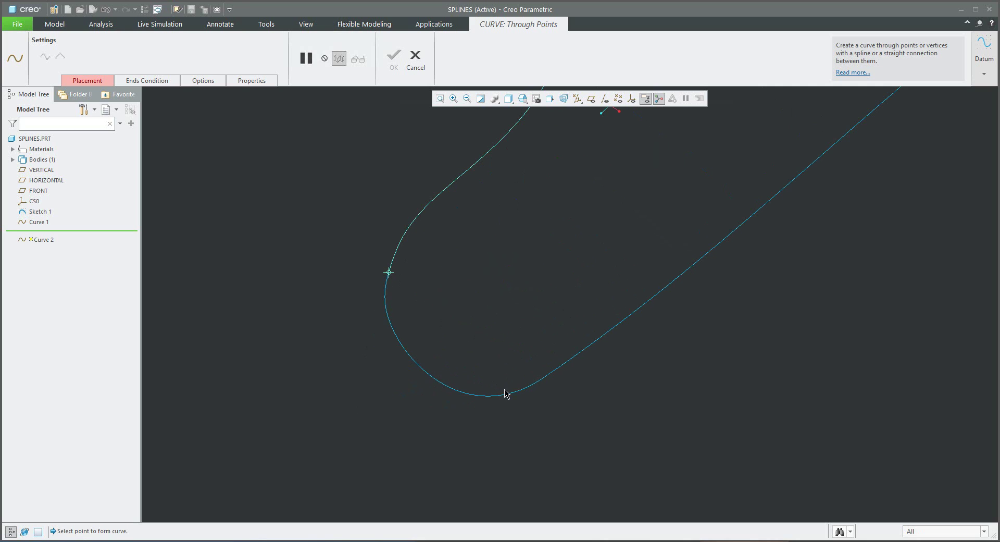
left_click(545, 378)
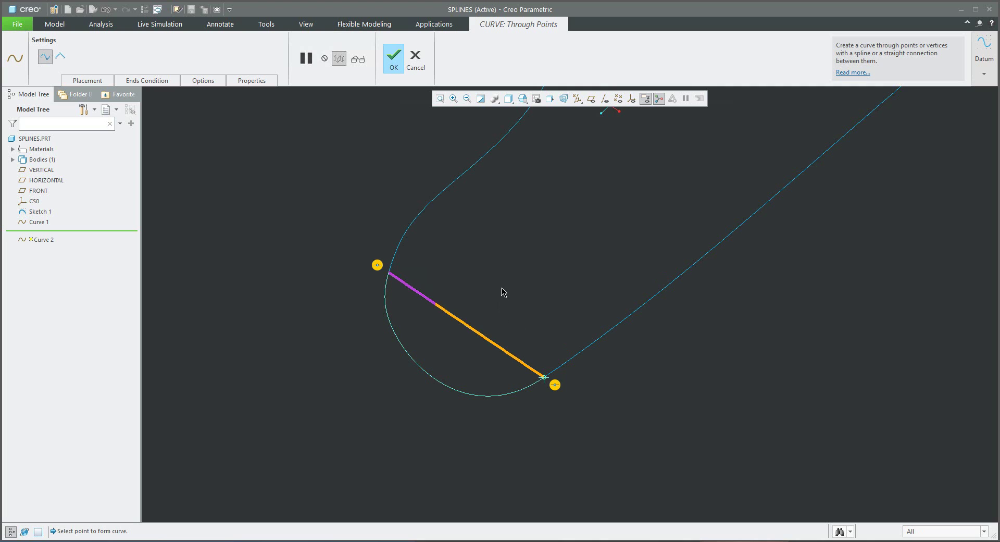
Show the datum planes again and set the second curve's start point normal to the HORIZONTAL plane.
middle_click_drag(482, 257, 484, 266)
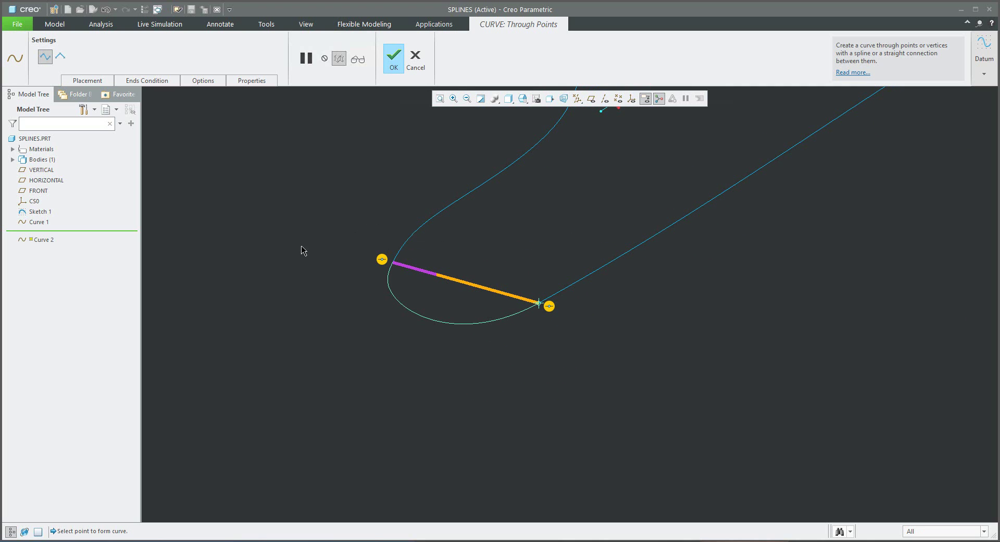
left_click(150, 82)
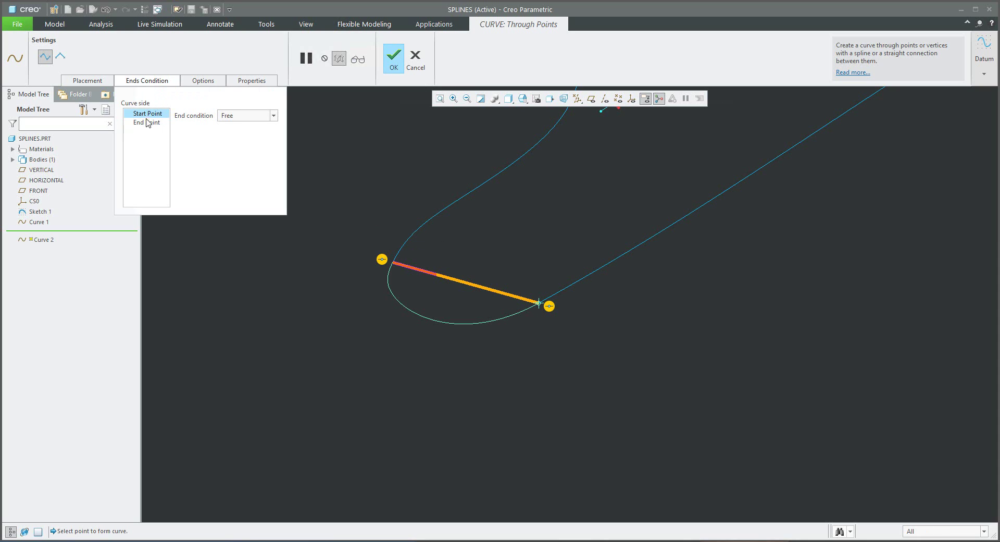
right_click(382, 263)
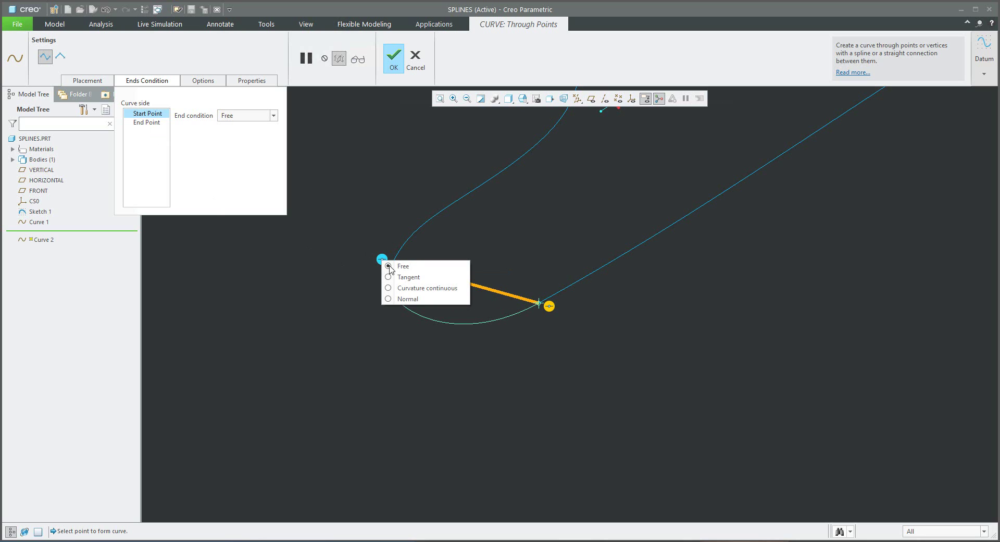
left_click(396, 299)
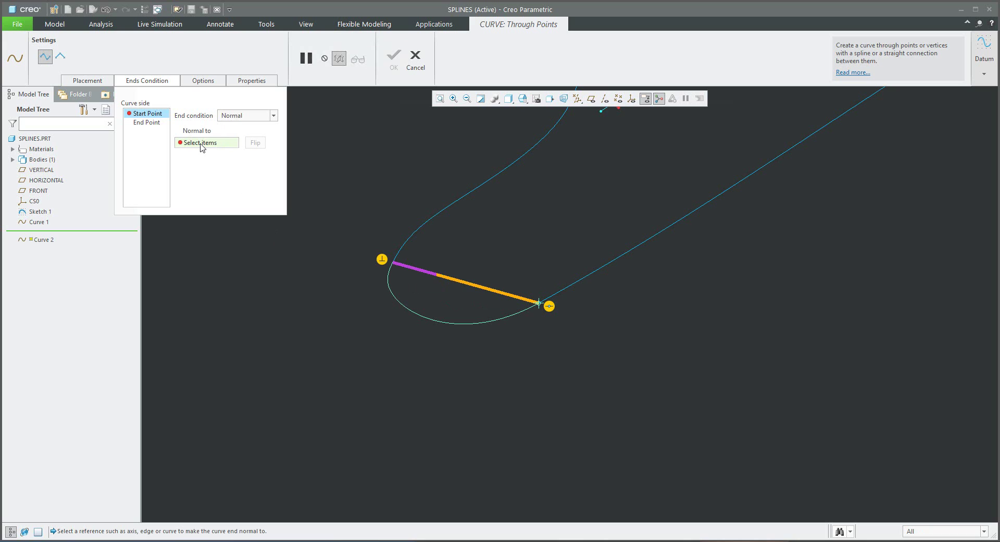
left_click(591, 98)
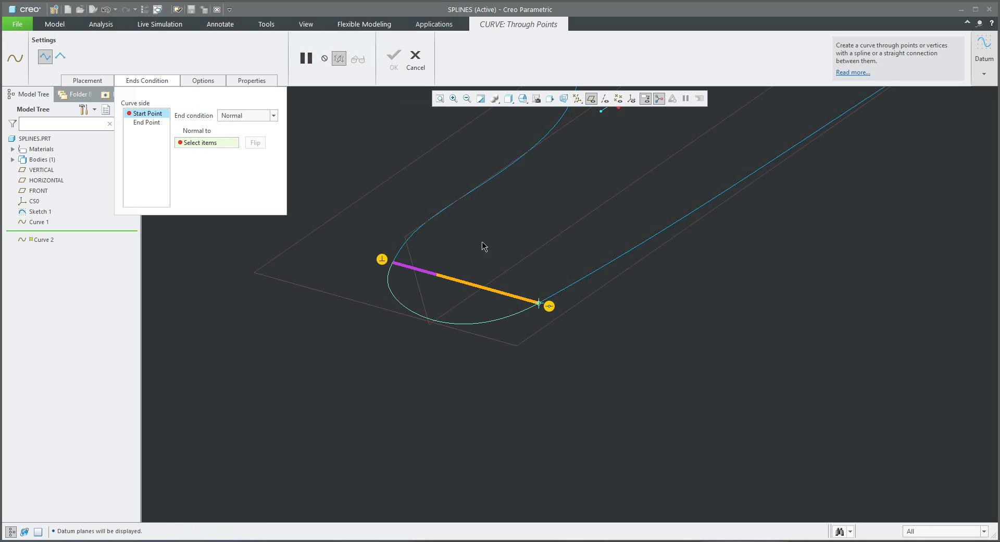
left_click(339, 300)
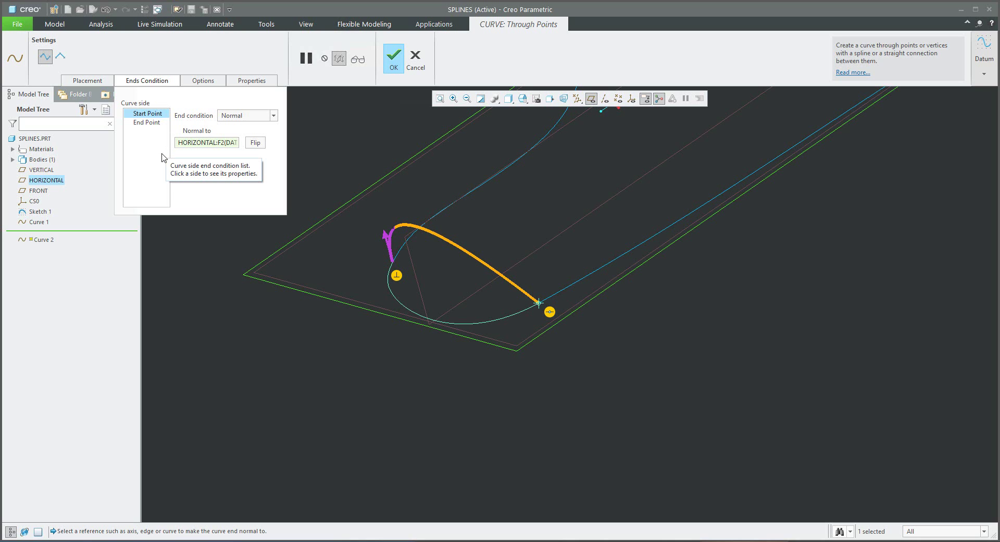
Set the second curve's end point condition to Normal with the HORIZONTAL plane as reference.
left_click(147, 122)
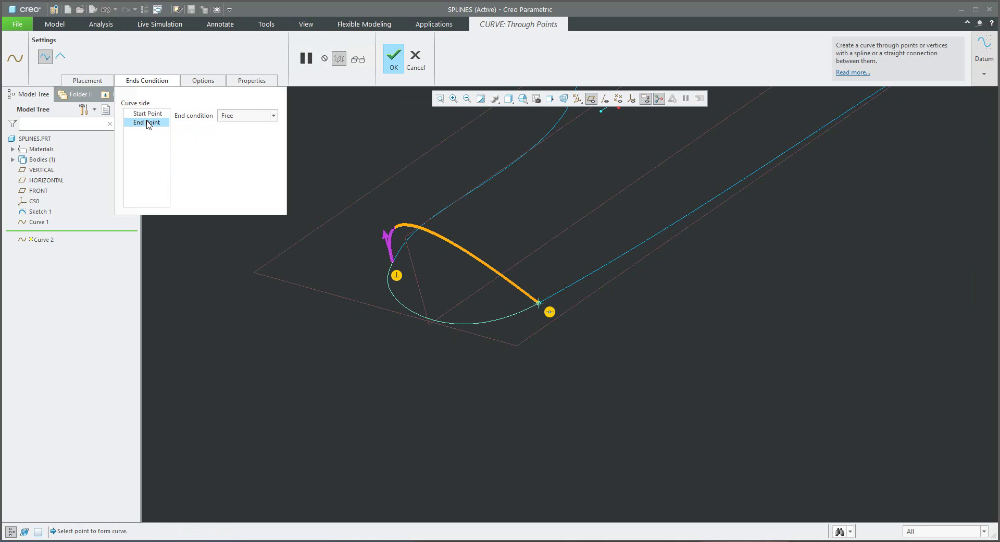
left_click(252, 116)
left_click(230, 154)
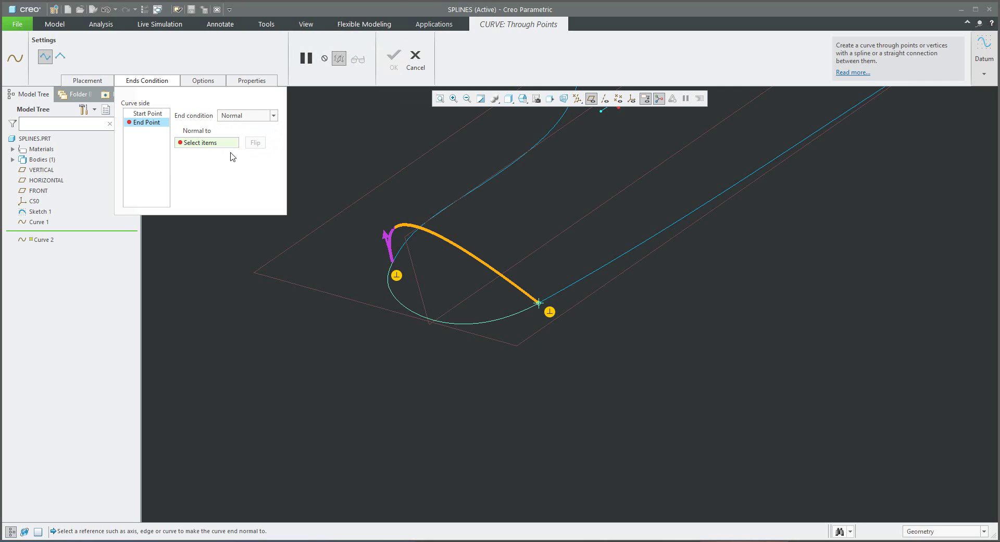
left_click(331, 300)
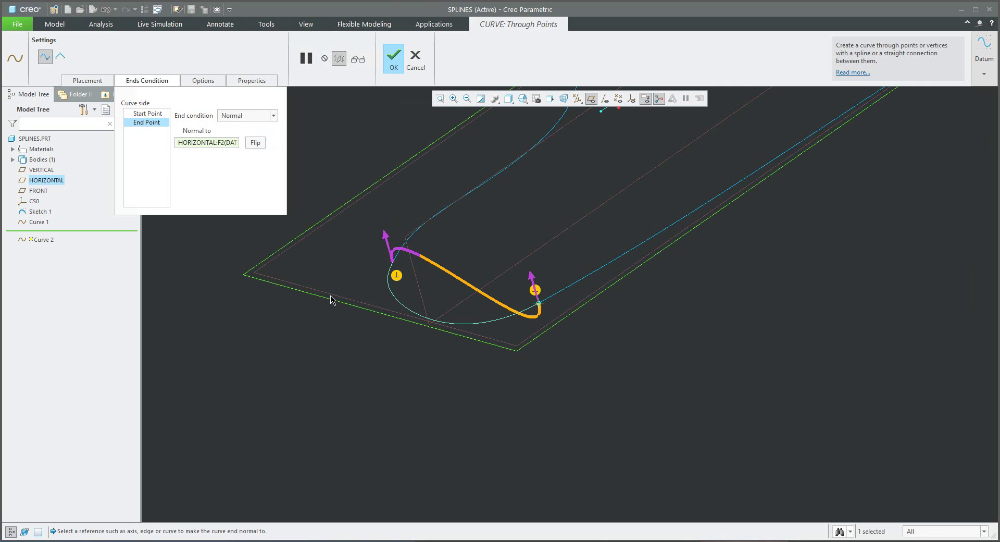
Flip the second curve's end point direction to form an arch across the narrow end, and accept the curve.
left_click(255, 143)
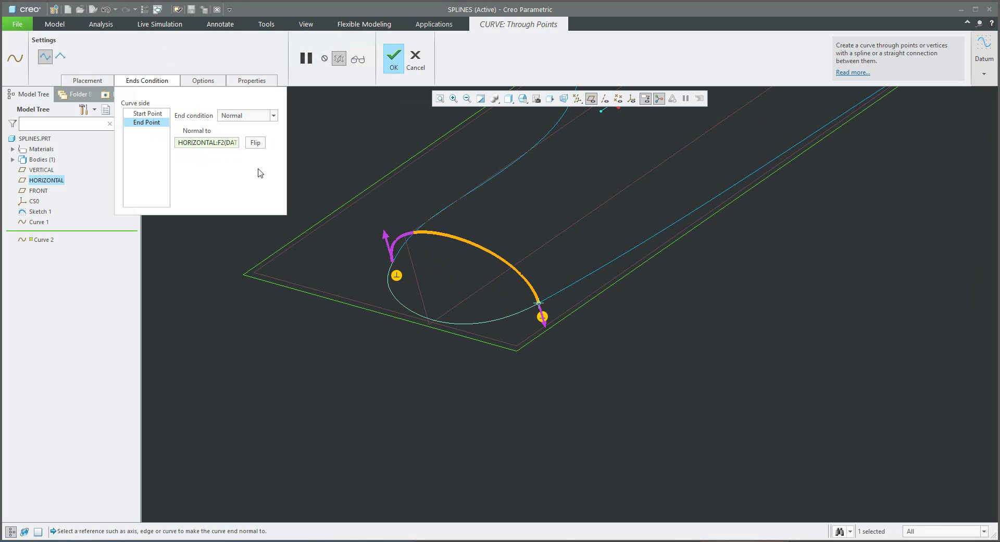
scroll(491, 309, "up", 4)
mouse_move(528, 273)
middle_mouse_down()
mouse_move(542, 265)
mouse_move(519, 269)
middle_mouse_up()
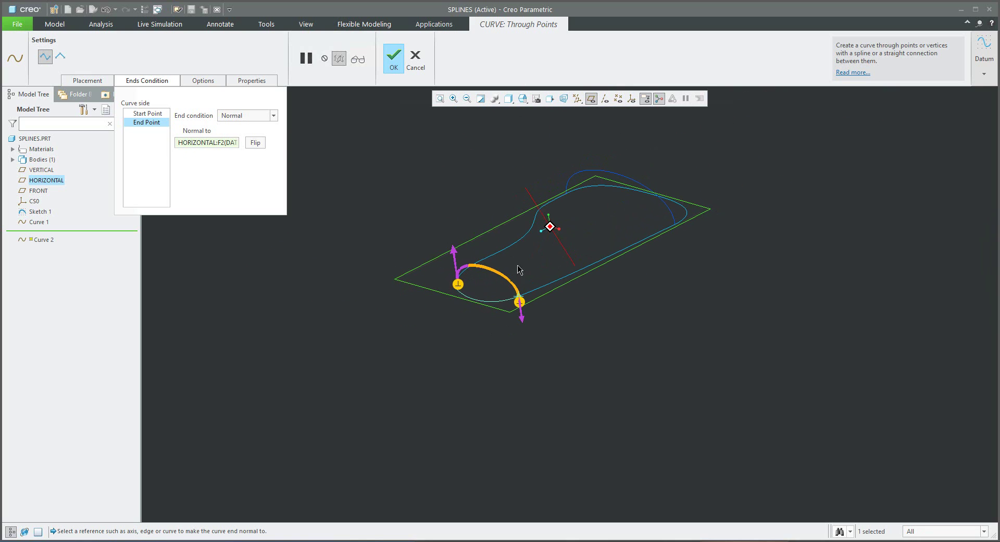
left_click(395, 59)
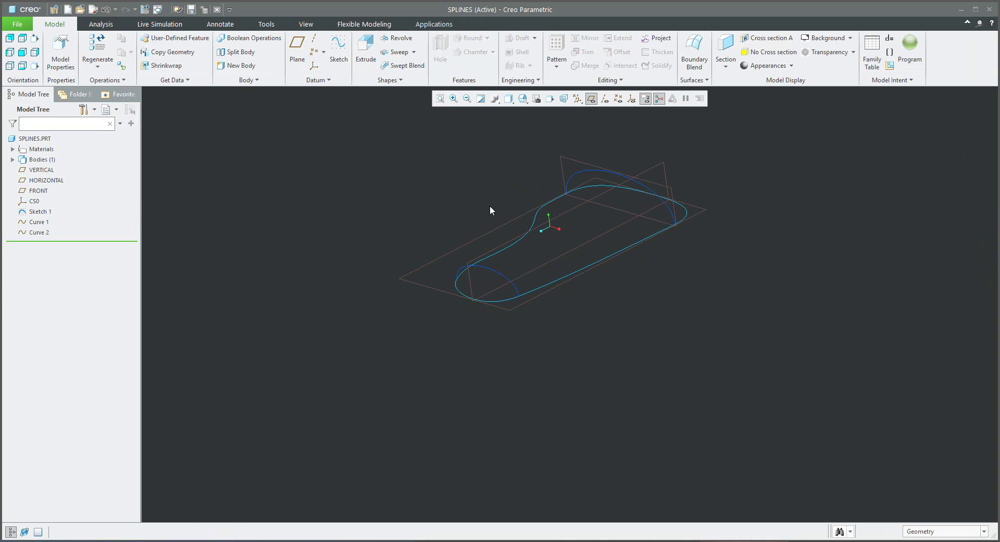
mouse_move(490, 211)
middle_mouse_down()
mouse_move(486, 202)
mouse_move(484, 248)
mouse_move(538, 241)
mouse_move(556, 267)
middle_mouse_up()
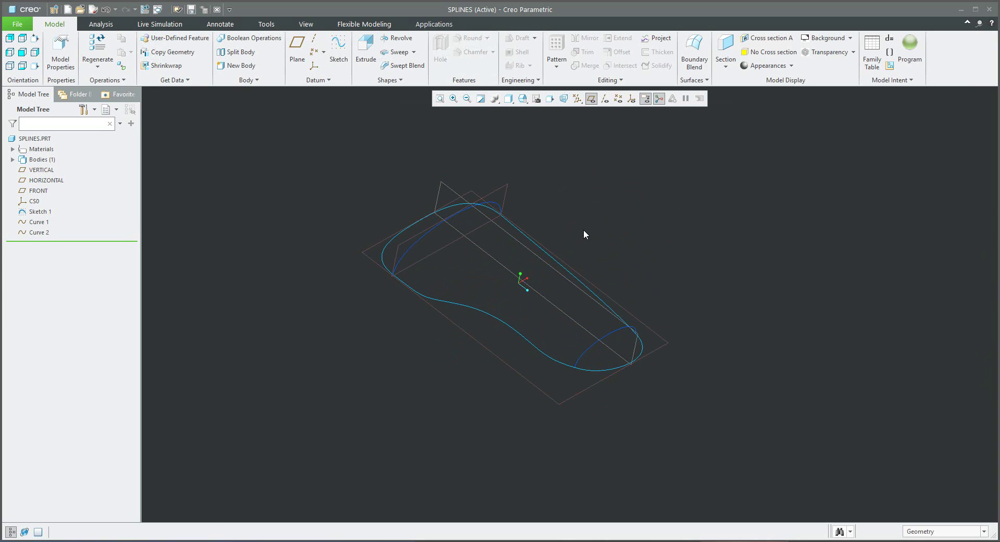
Hide the datum planes and create a datum point on the sketch's wavy side spline at an offset ratio of 0.5.
scroll(584, 230, "up", 2)
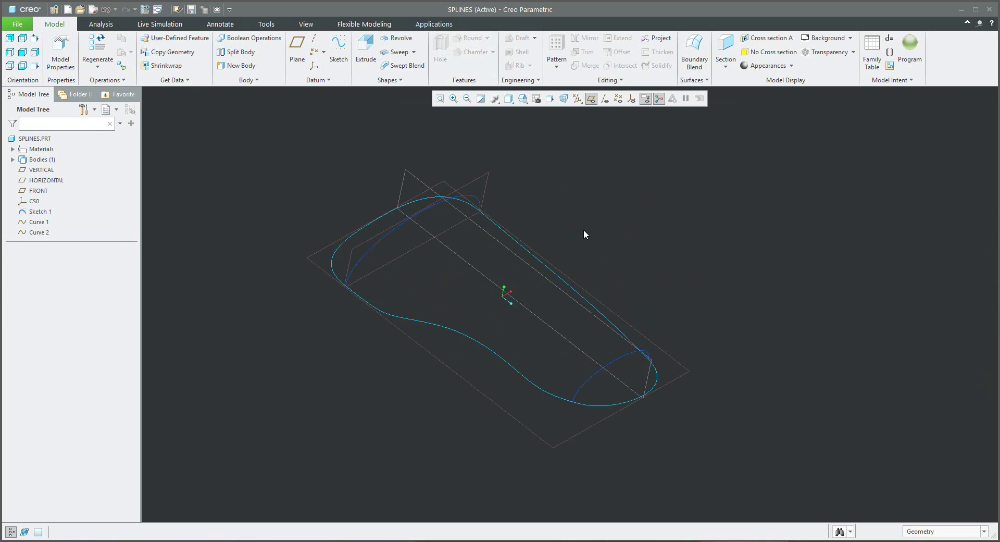
left_click(591, 98)
mouse_move(540, 191)
middle_mouse_down()
mouse_move(514, 183)
mouse_move(523, 184)
middle_mouse_up()
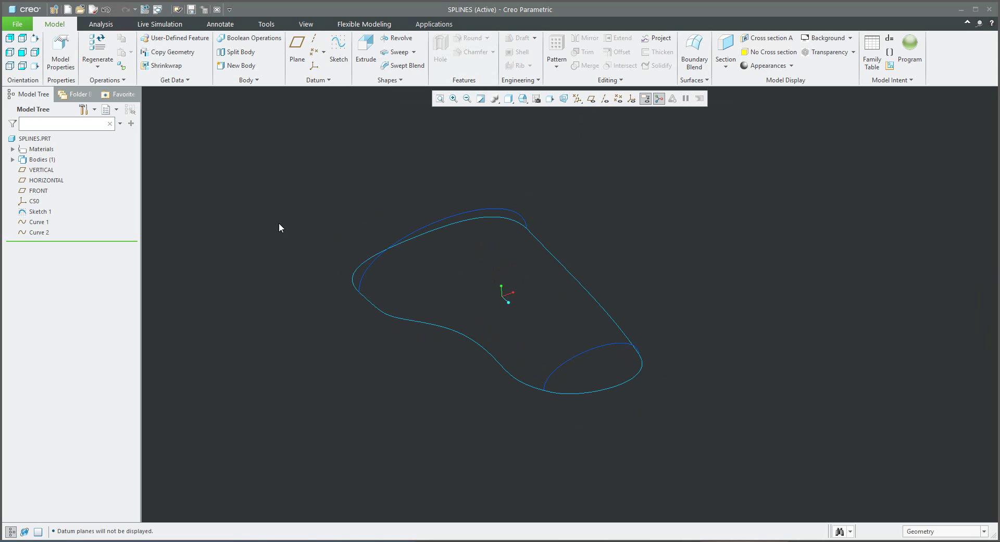
left_click(314, 53)
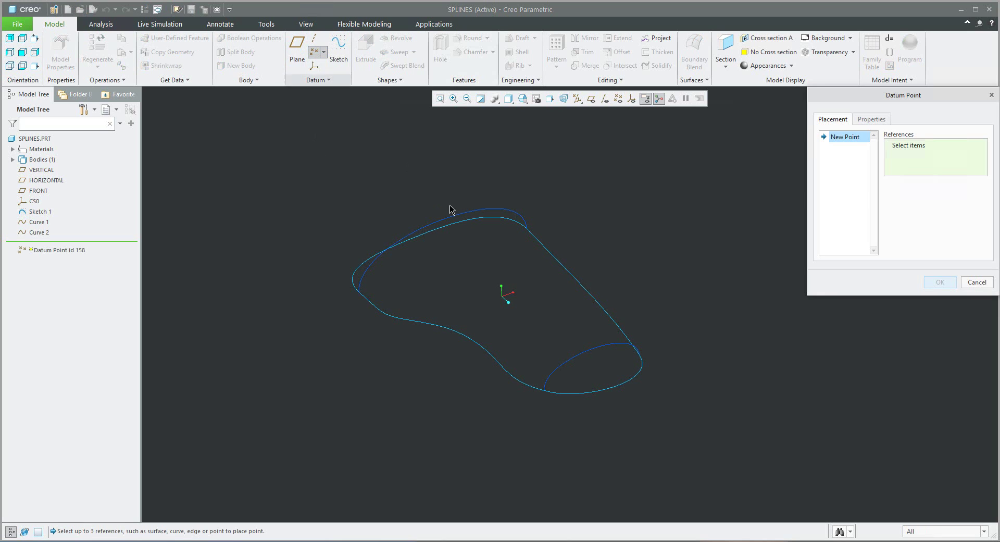
left_click(464, 340)
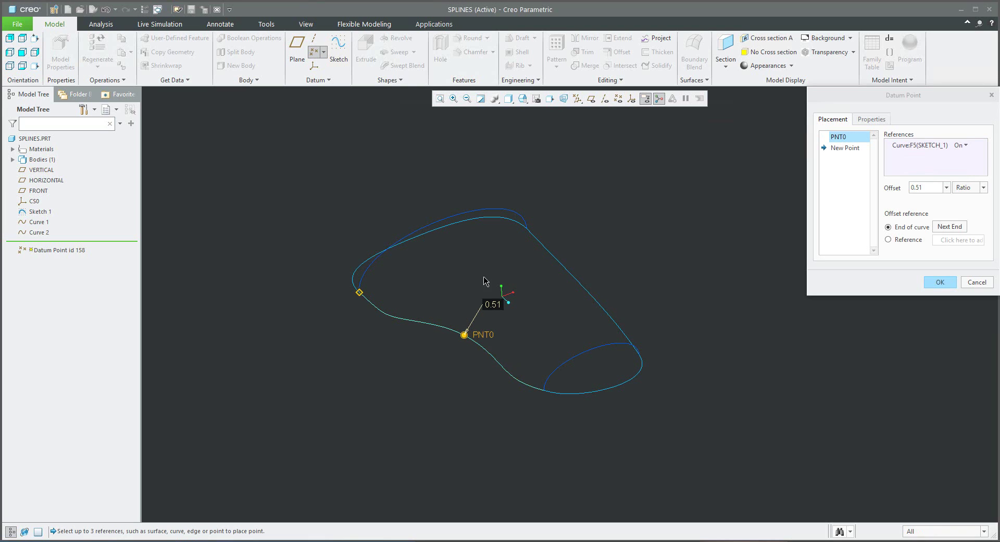
double_click(929, 187)
type("0.")
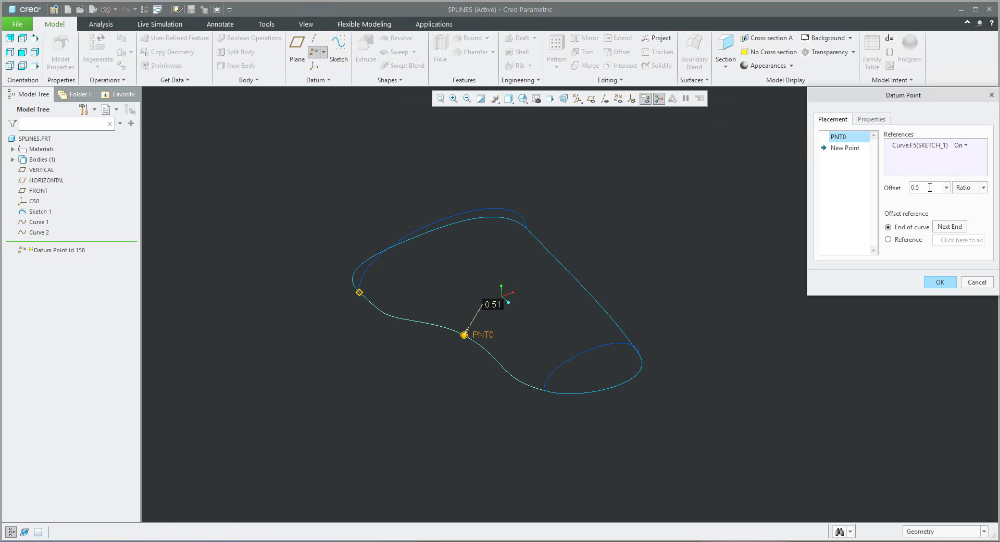
type("5")
key("Return")
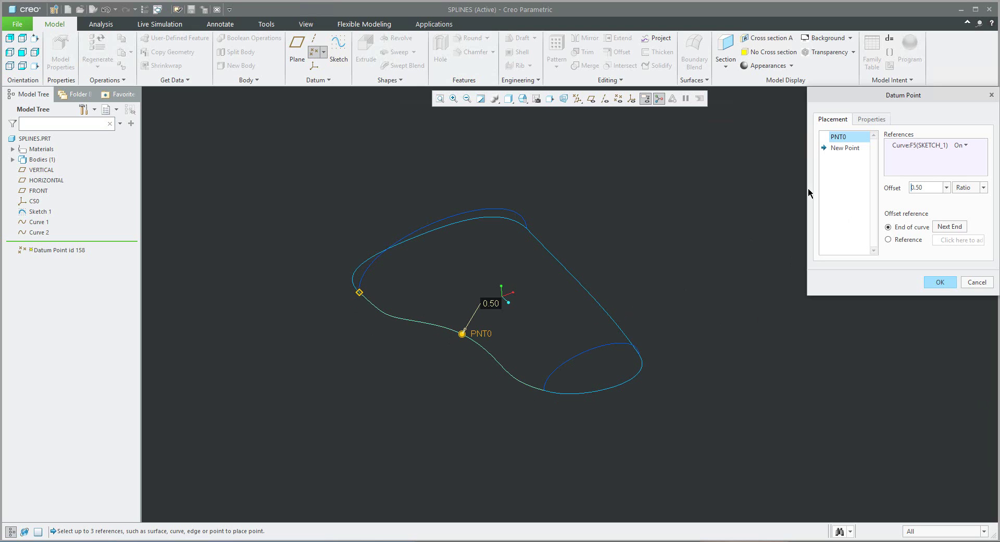
Add a second datum point on the opposite side spline at an offset ratio of 0.75.
left_click(844, 148)
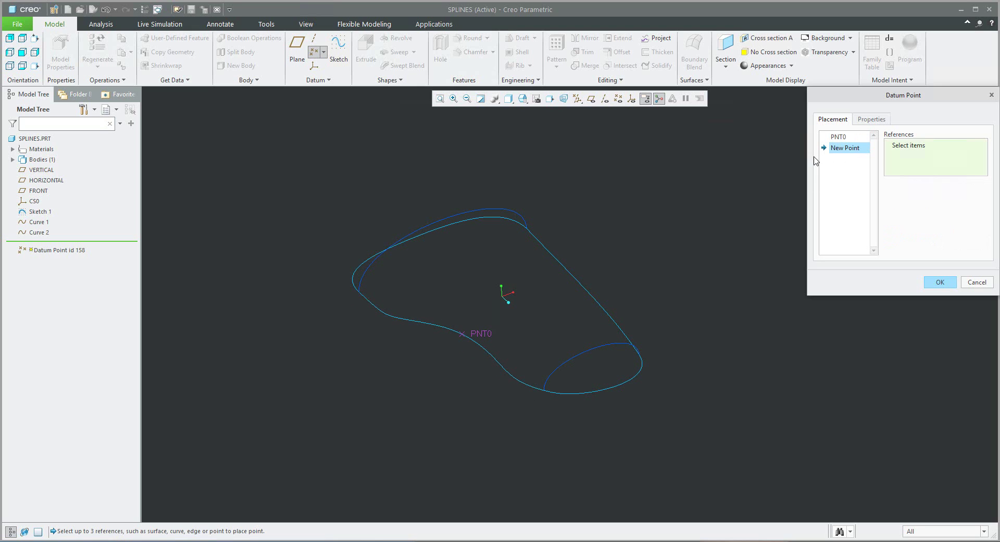
left_click(569, 274)
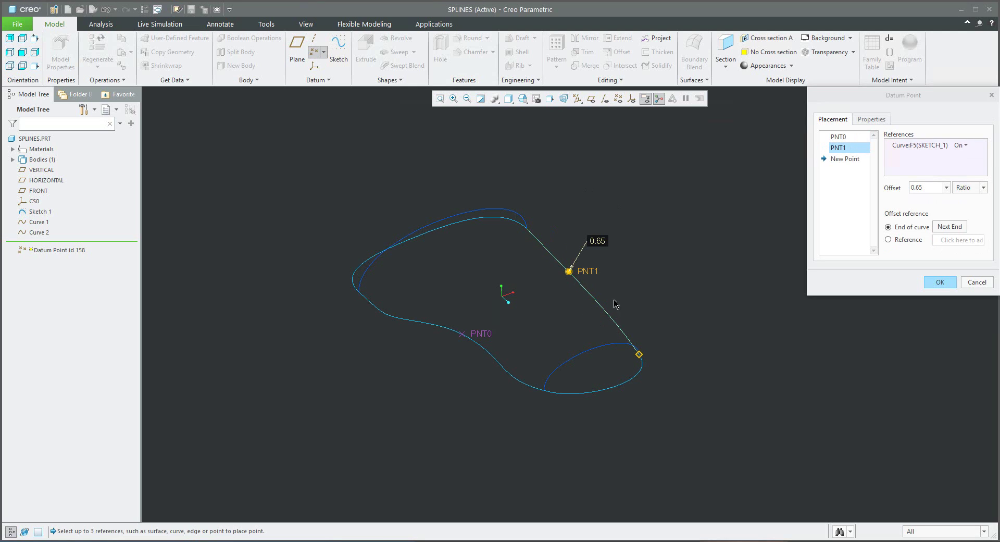
double_click(600, 242)
type("0.")
key("Return")
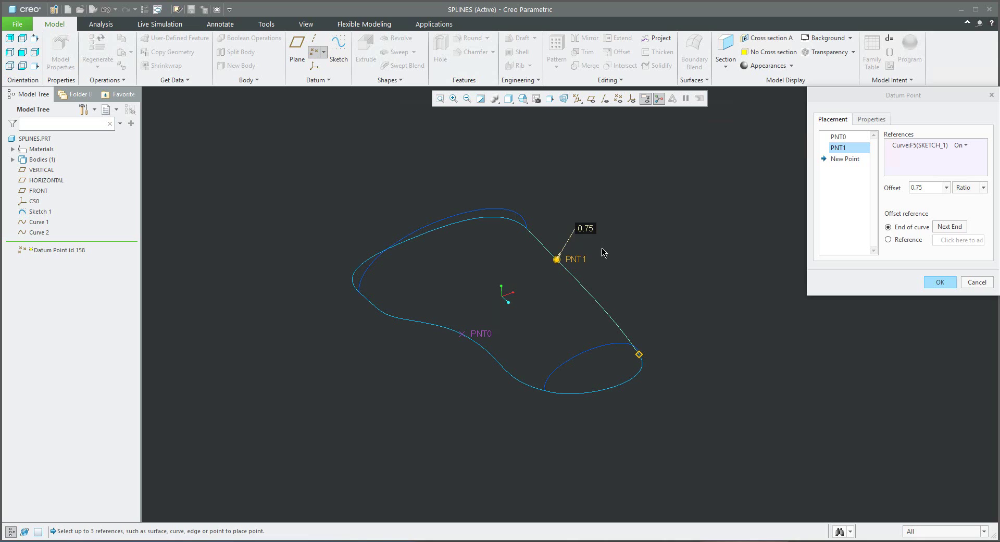
Try the other curve end and the Real offset type for the second point, and return it to the Ratio offset.
left_click(947, 228)
left_click(948, 228)
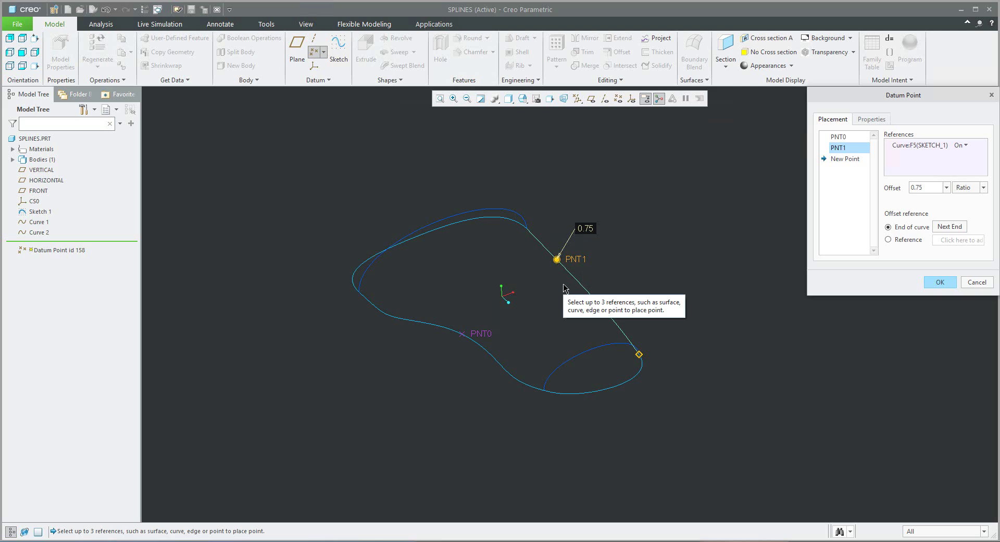
left_click(968, 189)
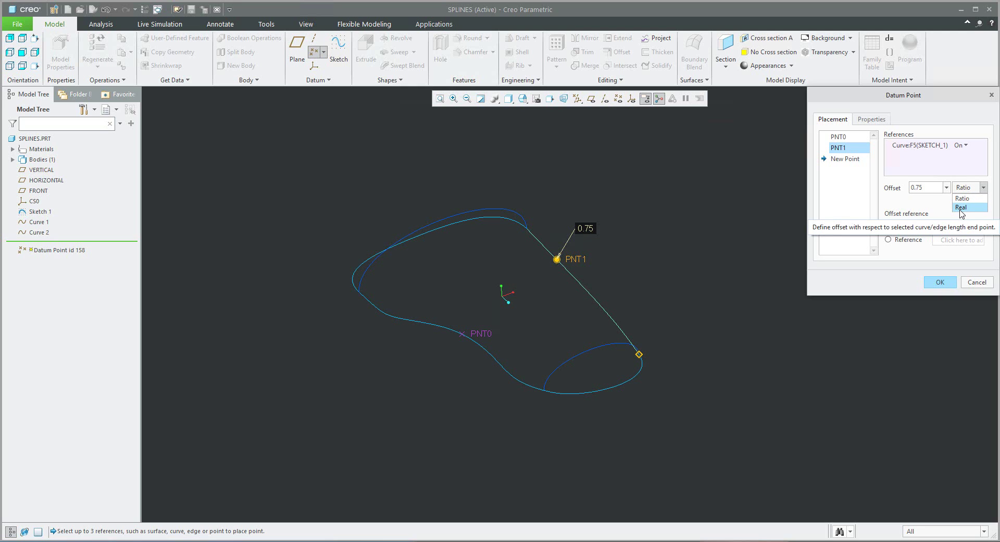
left_click(960, 207)
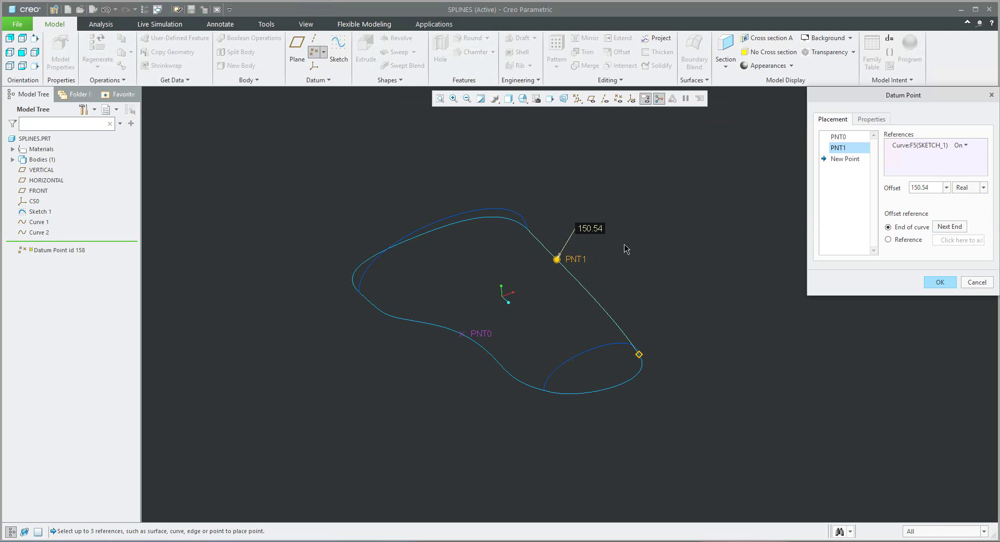
left_click(972, 187)
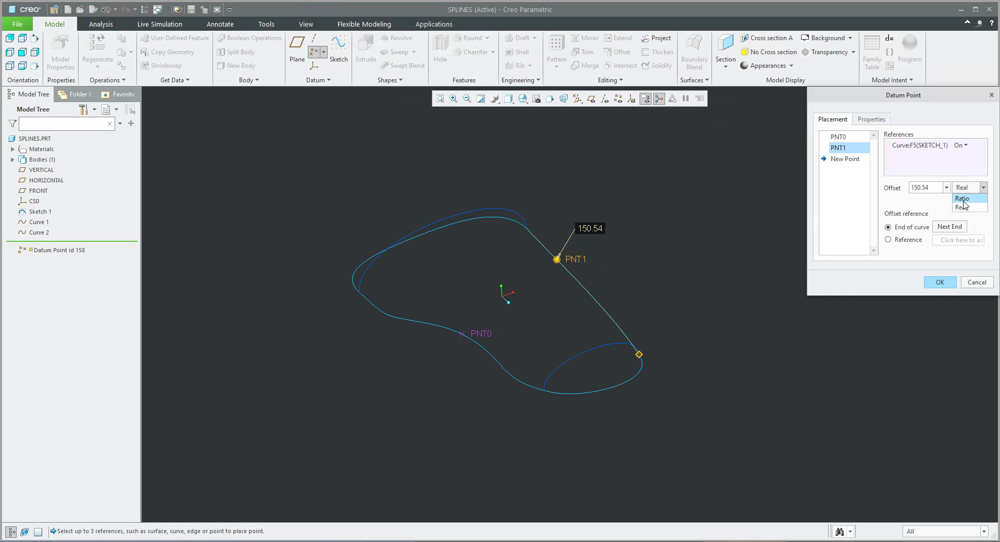
left_click(966, 200)
Accept the datum points and turn on the display of datum points and their tags.
left_click(939, 282)
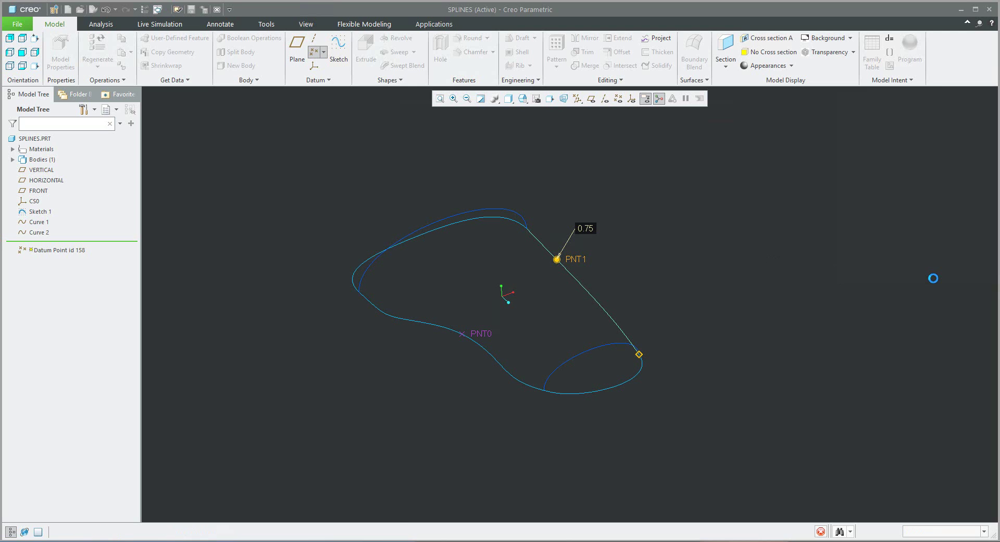
left_click(618, 98)
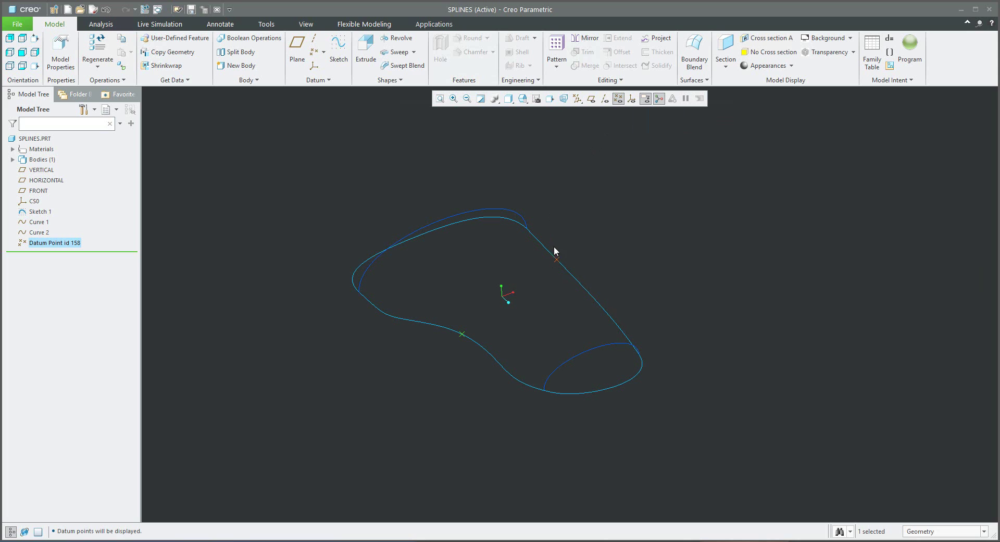
left_click(304, 27)
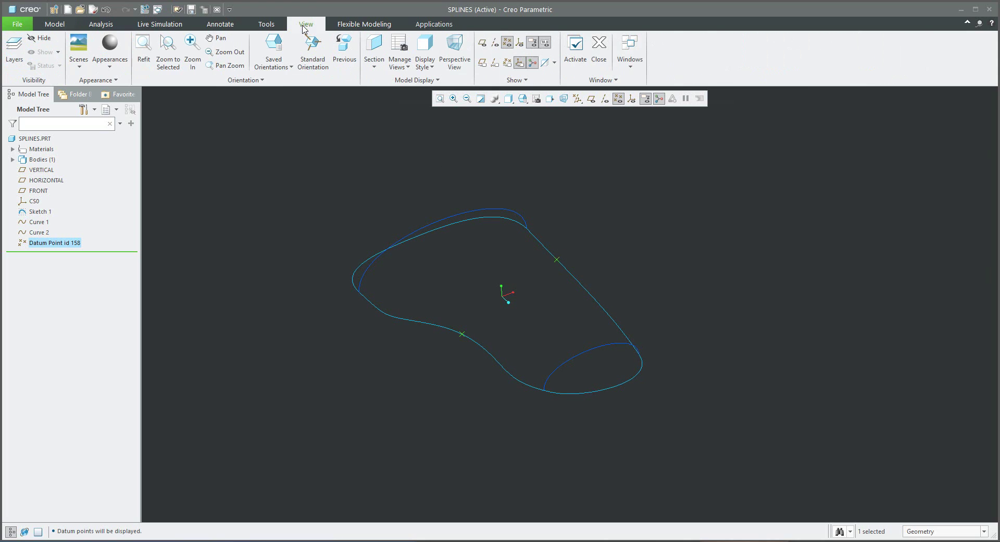
left_click(507, 64)
left_click(379, 148)
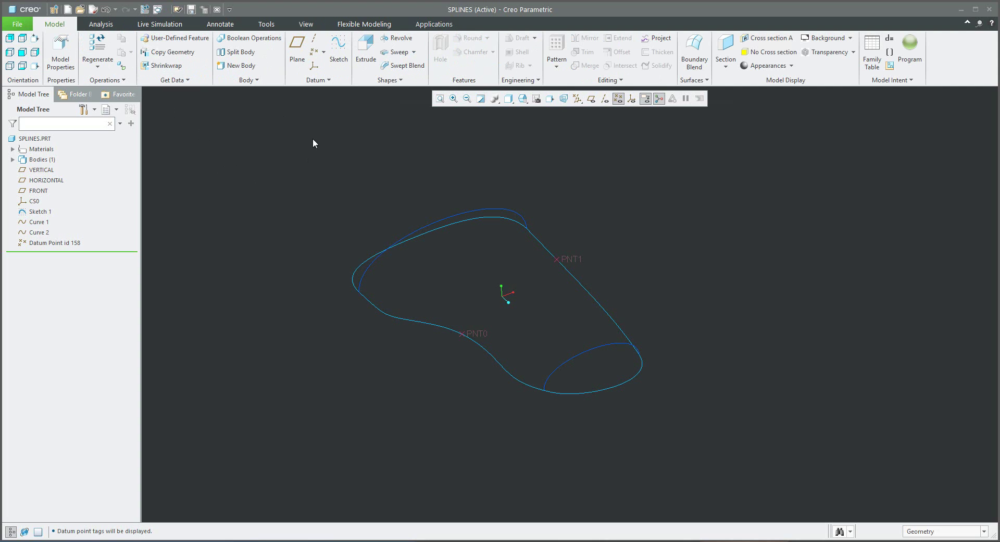
Start a third curve through points from PNT0 to PNT1 across the middle of the profile.
left_click(312, 80)
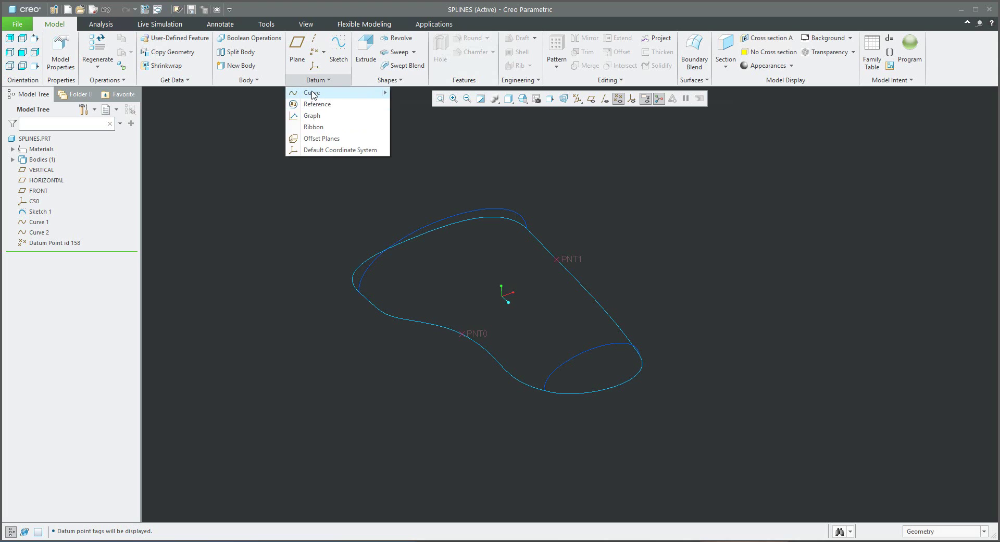
left_click(313, 94)
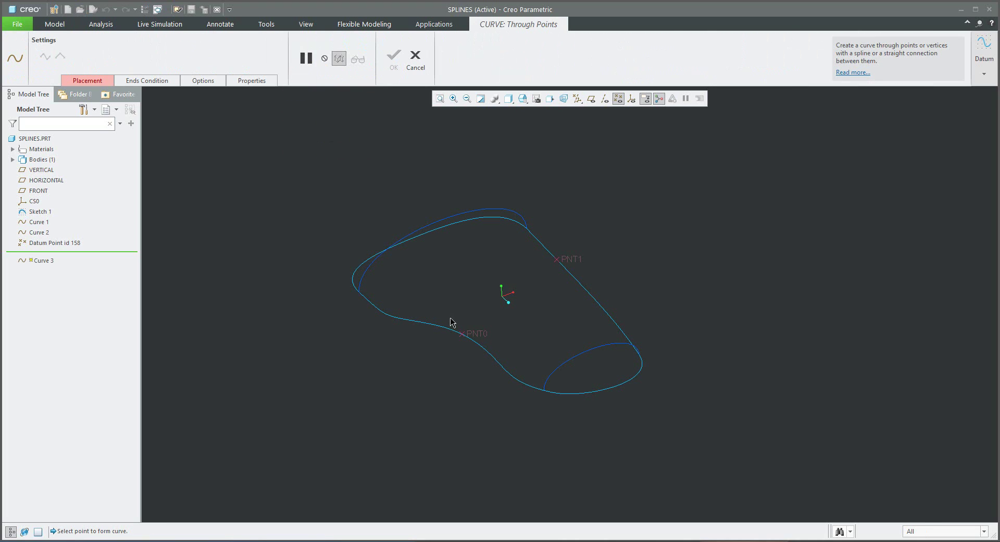
left_click(475, 337)
left_click(570, 263)
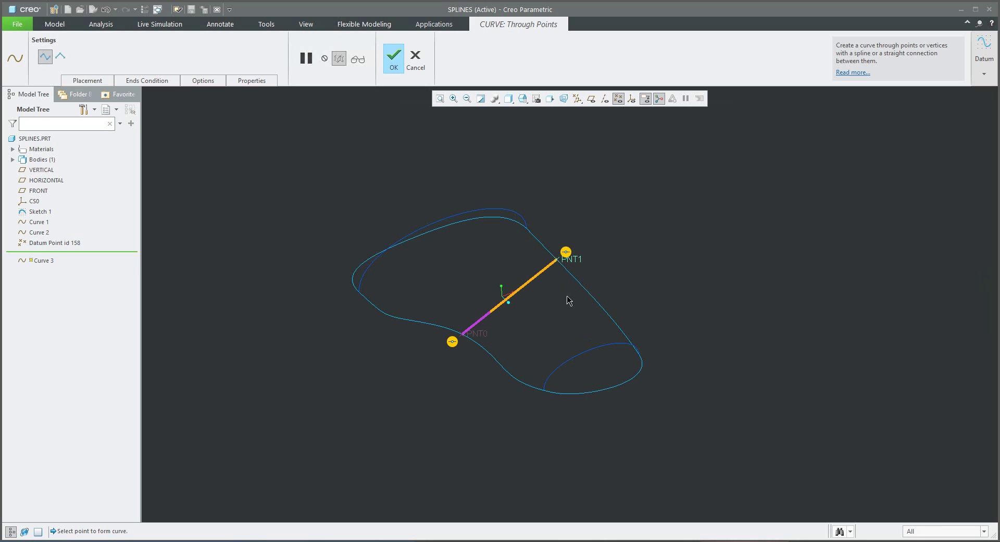
Set the third curve's start condition to Normal, show the datum planes, and use the HORIZONTAL plane as reference.
right_click(452, 342)
left_click(480, 380)
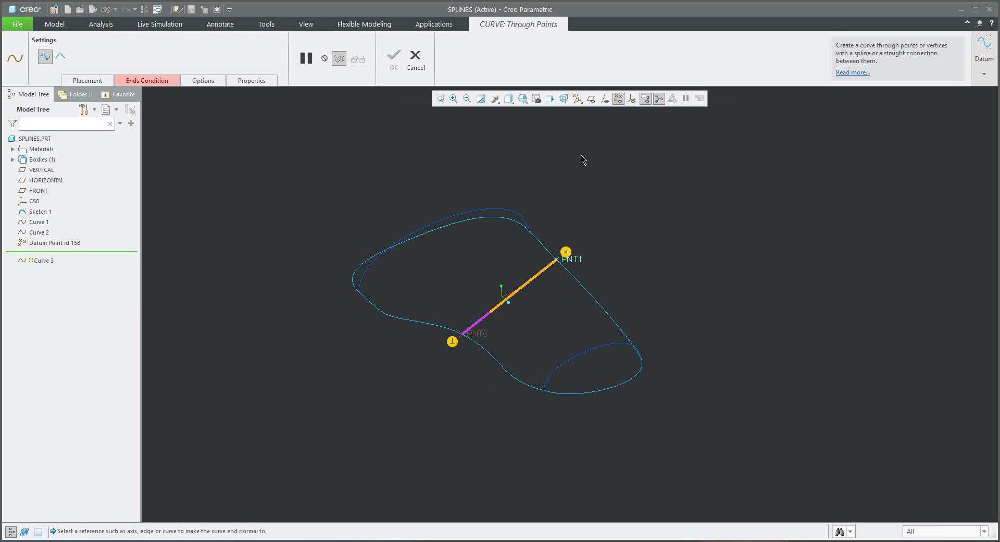
left_click(593, 101)
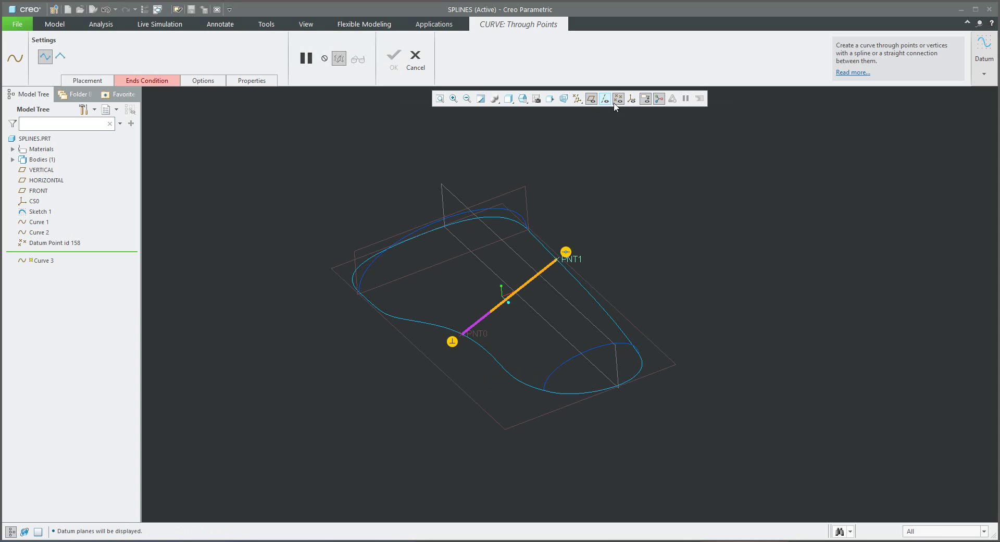
left_click(448, 378)
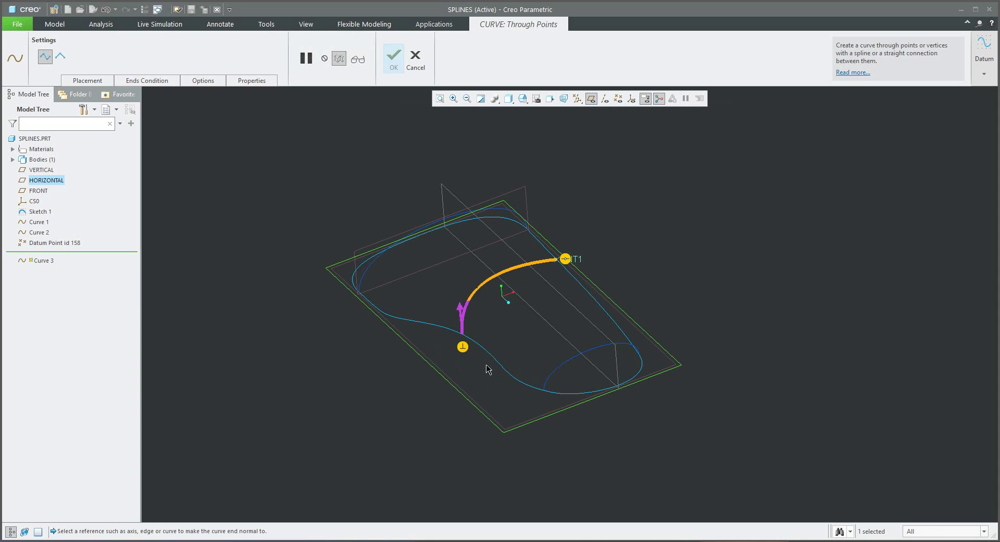
Set the third curve's end condition to Normal to the HORIZONTAL plane and flip its direction to form an arch.
right_click(565, 259)
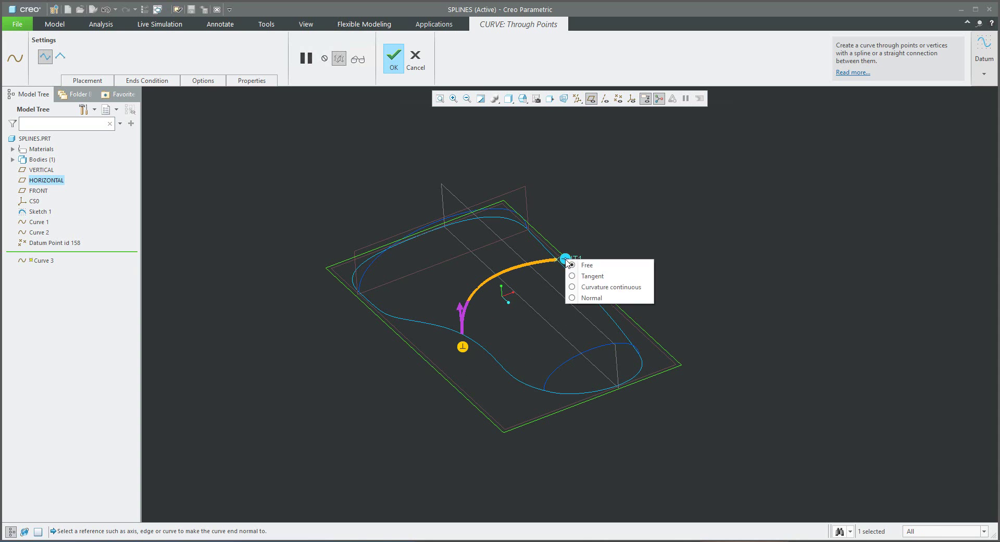
left_click(591, 297)
left_click(640, 333)
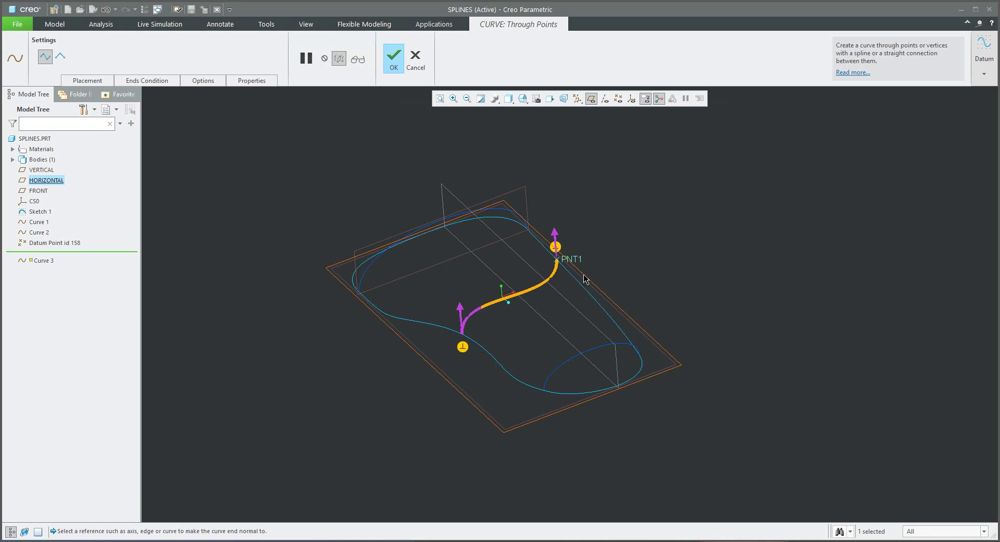
left_click(555, 234)
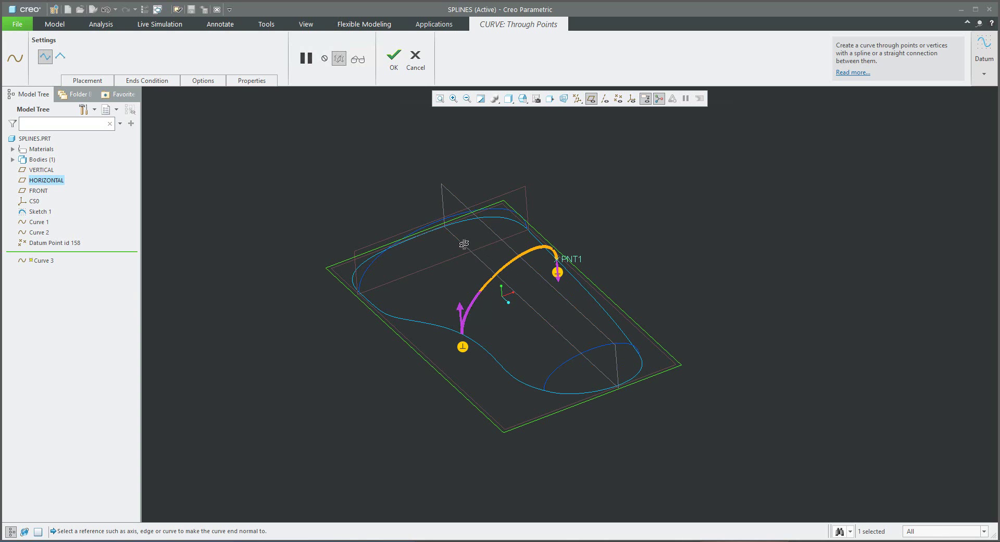
Tweak the third curve through its interpolation points and add two style points, one on its rising side and one near its crest.
middle_click_drag(465, 244, 500, 305)
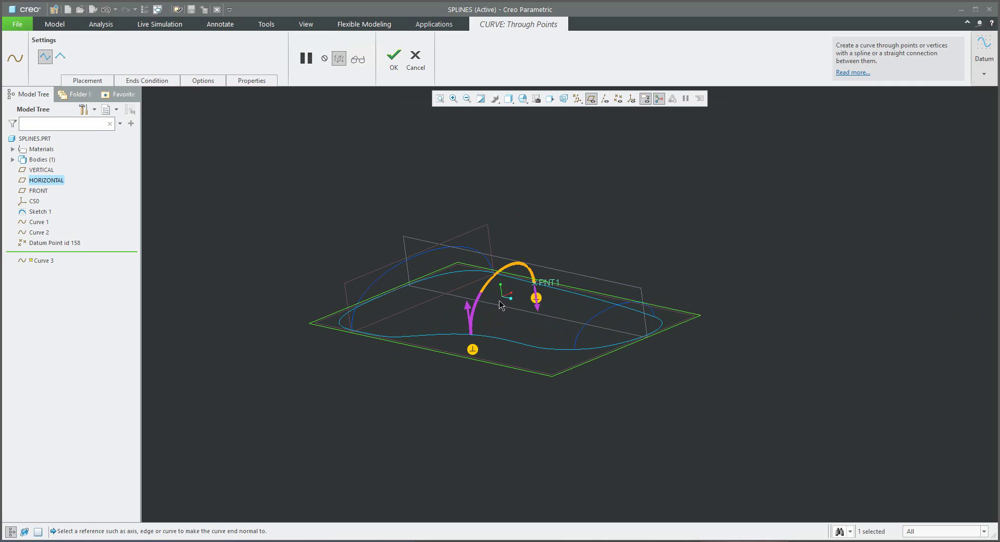
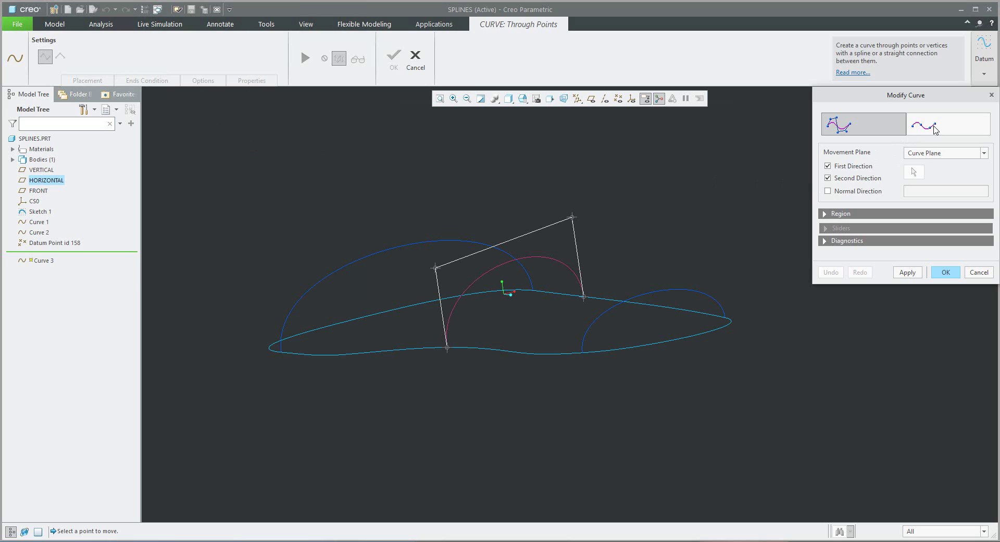
left_click(934, 129)
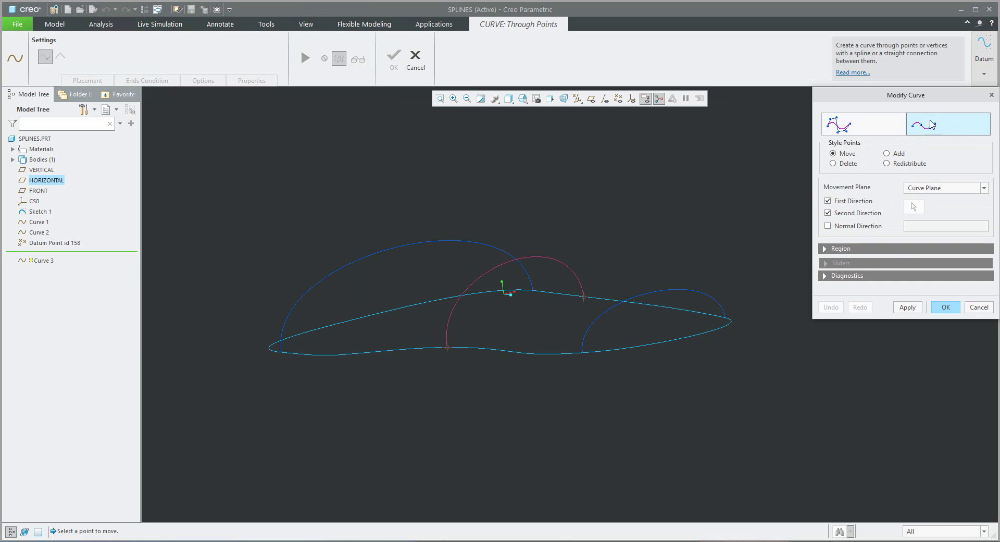
left_click(887, 154)
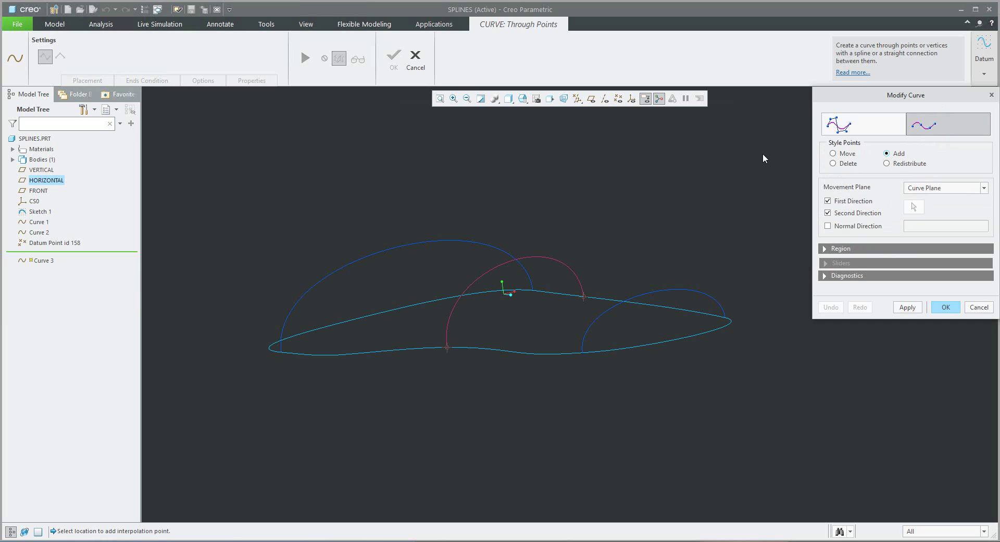
left_click(467, 290)
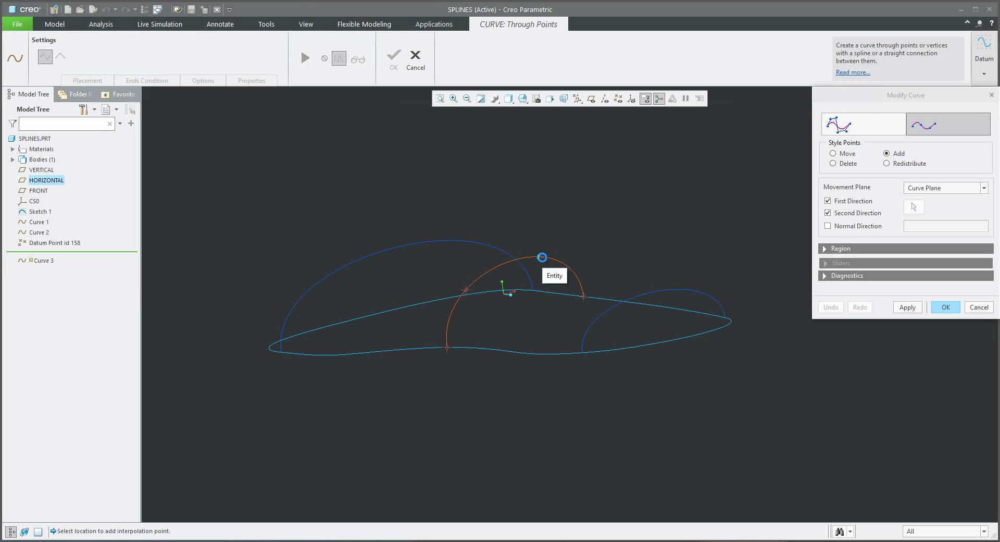
left_click(542, 258)
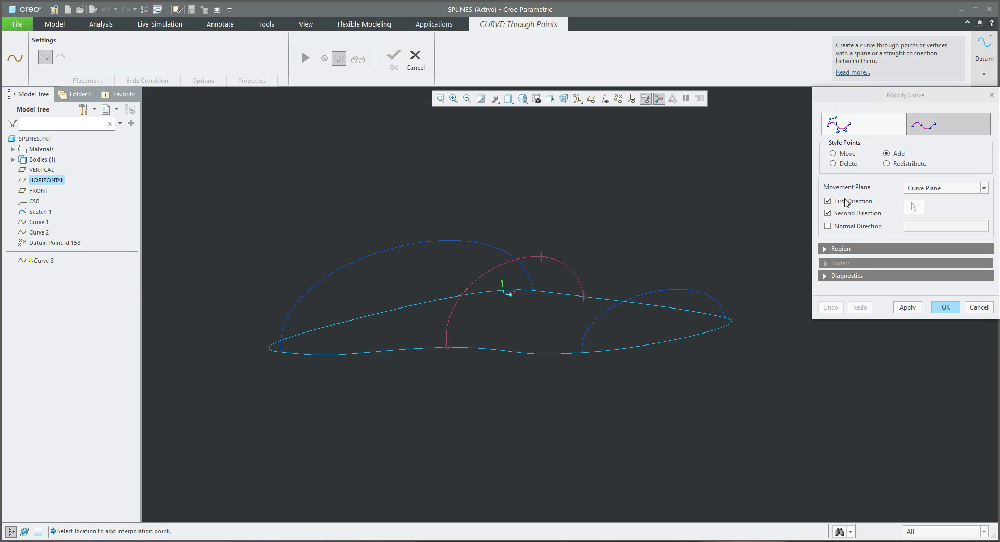
Move both added style points downward within the curve plane to flatten the third curve into a wavy shape.
left_click(833, 154)
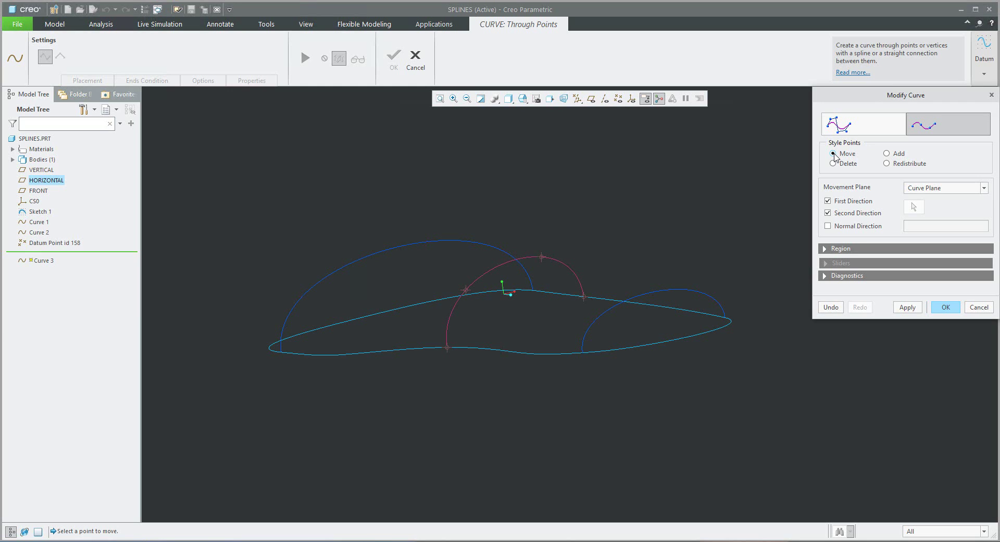
left_click_drag(466, 293, 466, 315)
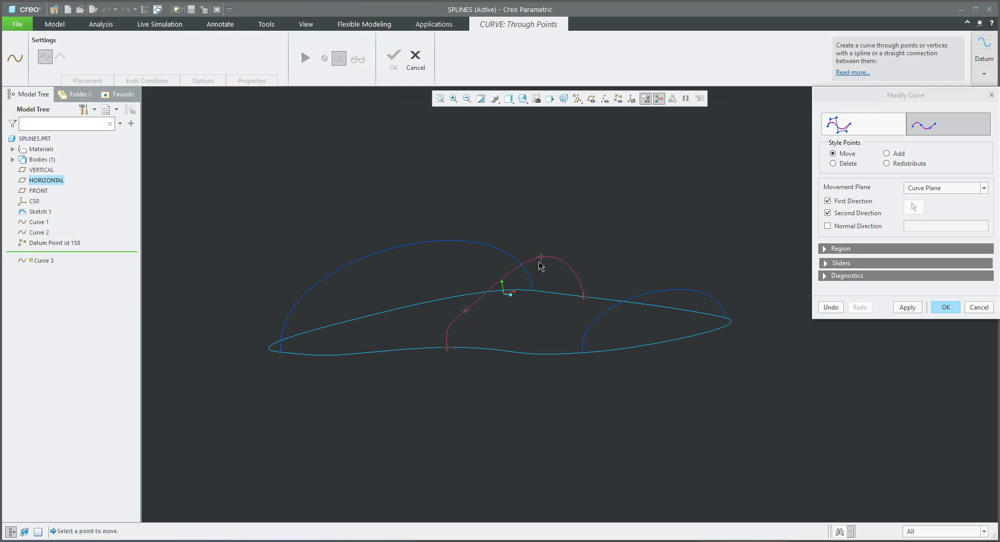
left_click_drag(544, 262, 539, 393)
Add a style point between the third curve's two added points and move it upward within the curve plane.
left_click(887, 154)
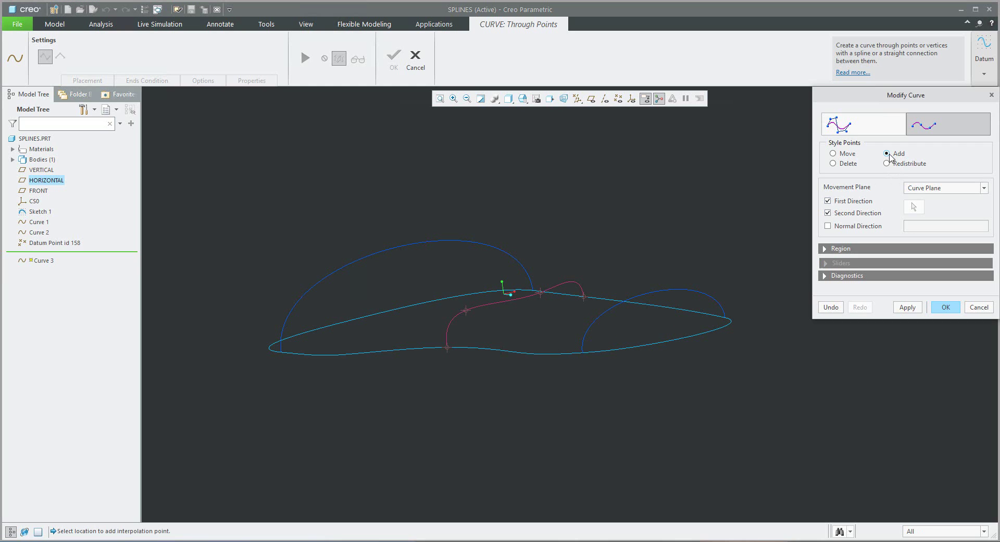
left_click(508, 301)
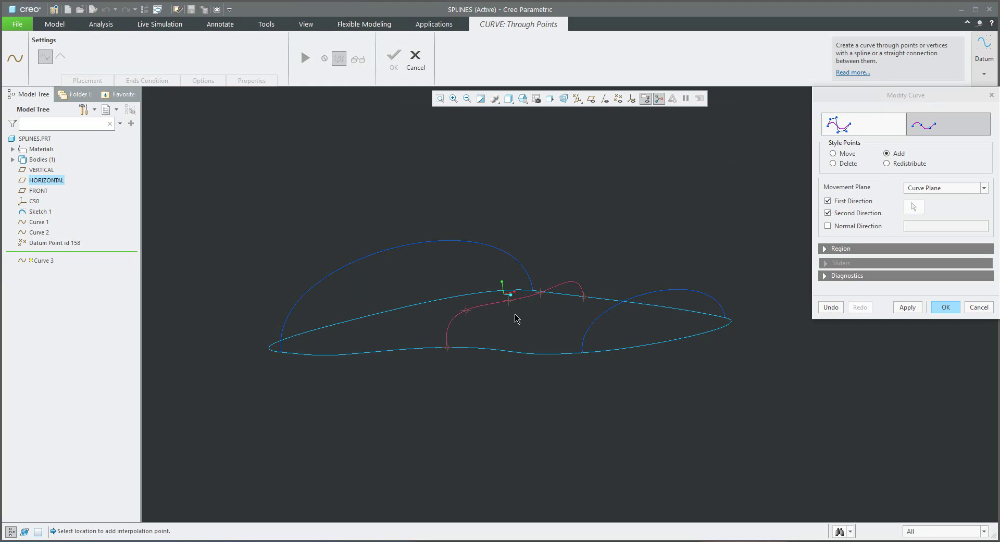
left_click(832, 154)
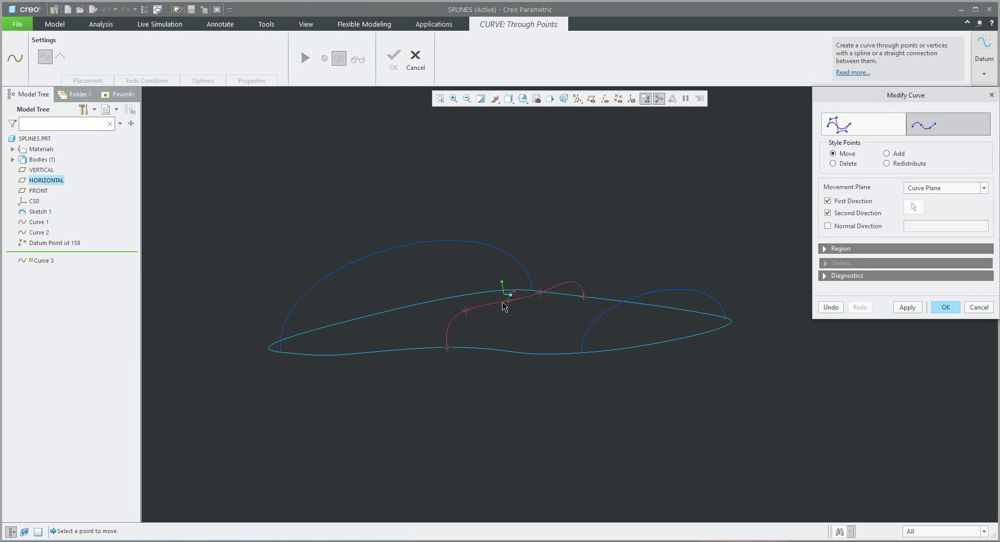
scroll(502, 310, "up", 4)
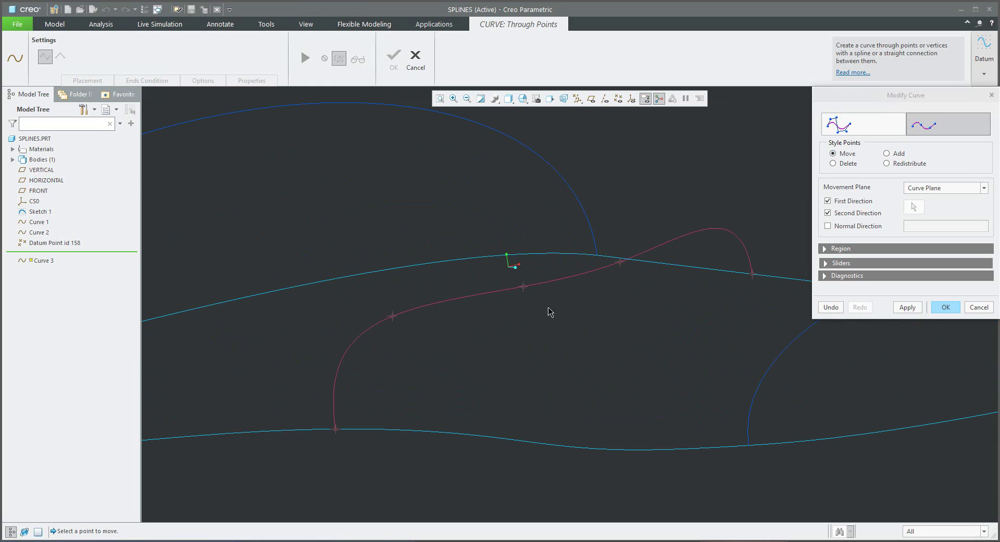
scroll(547, 317, "up", 3)
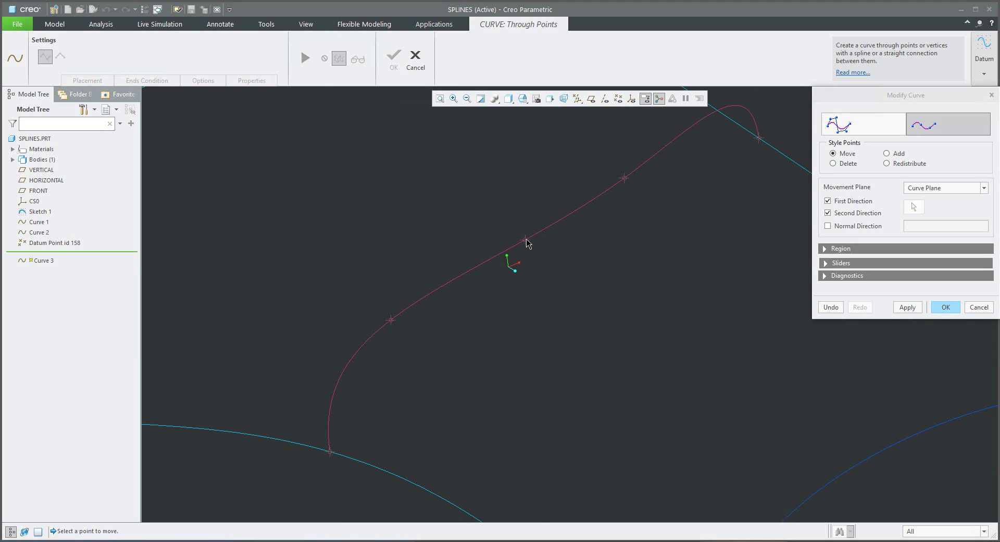
left_click_drag(526, 243, 521, 202)
Move the third curve's three style points to smooth its arch, and accept the modified curve.
middle_click_drag(538, 239, 563, 339)
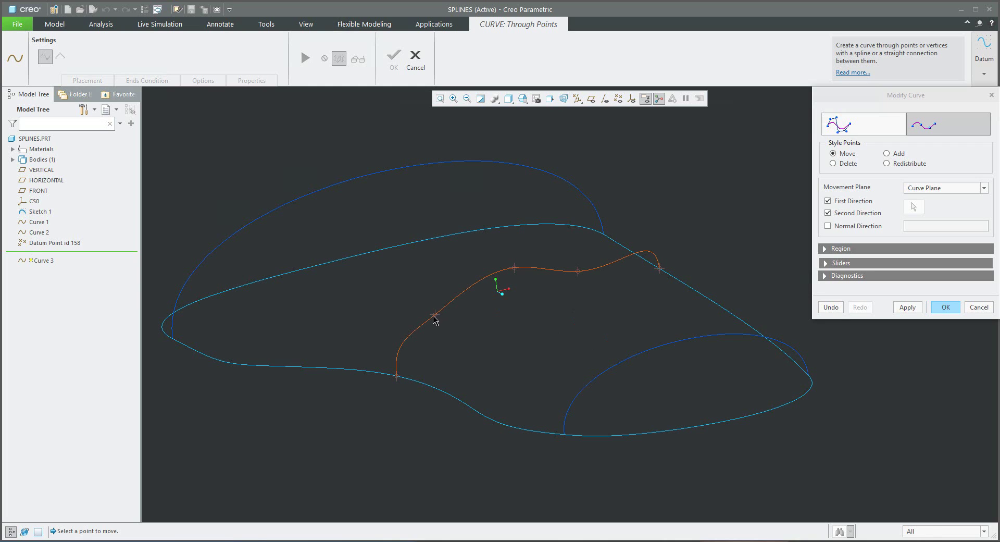
mouse_move(434, 316)
left_mouse_down()
mouse_move(388, 332)
mouse_move(420, 318)
left_mouse_up()
left_click_drag(579, 272, 611, 206)
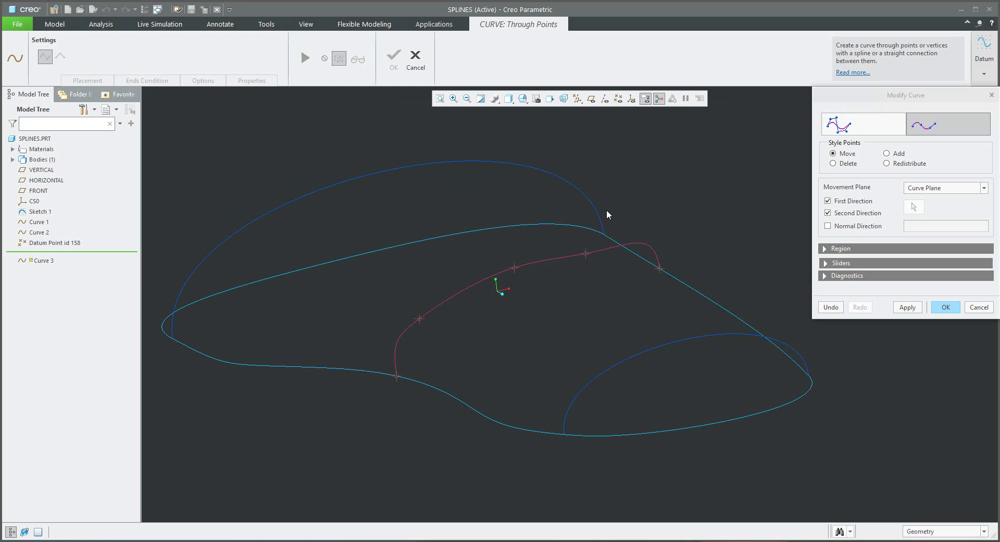
left_click_drag(515, 268, 504, 226)
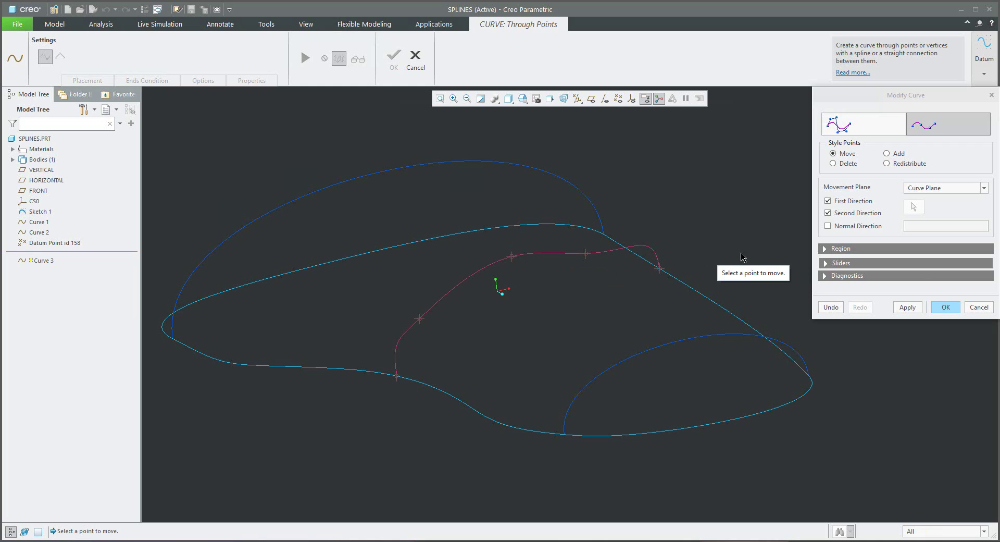
left_click(945, 307)
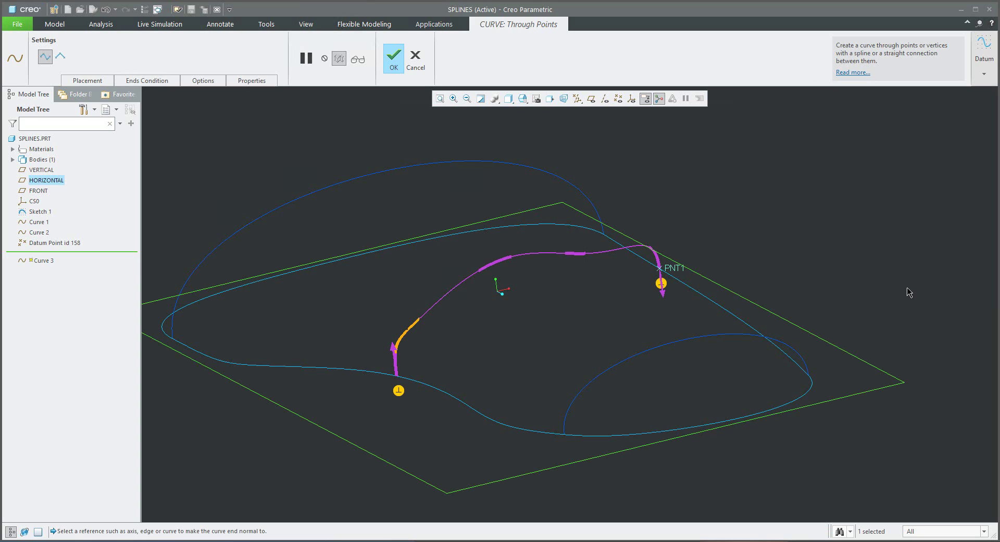
left_click(393, 58)
Display the datum planes and start a sketch on the HORIZONTAL plane with VERTICAL as the right-facing reference.
middle_click_drag(660, 256, 483, 339)
left_click(514, 334)
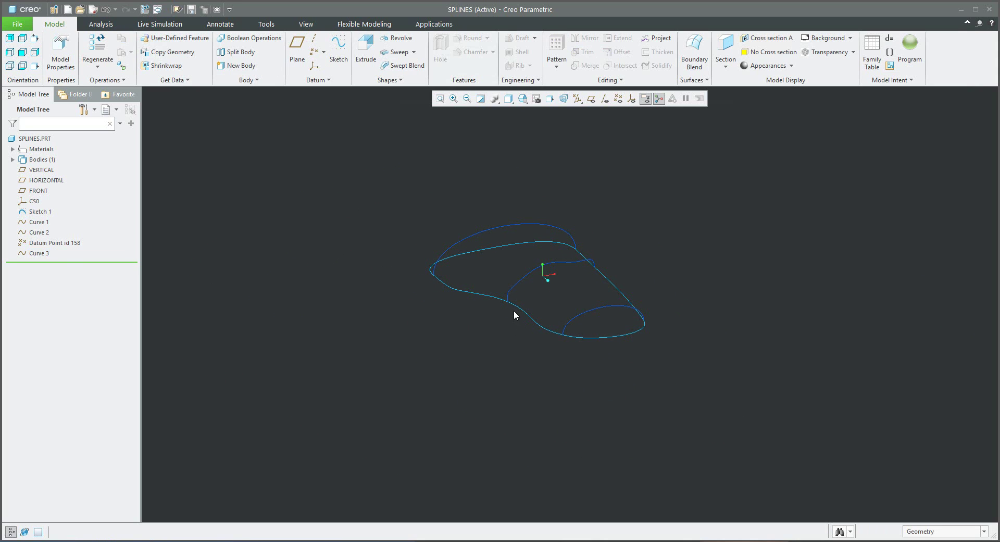
scroll(514, 314, "down", 2)
middle_click_drag(420, 332, 404, 278)
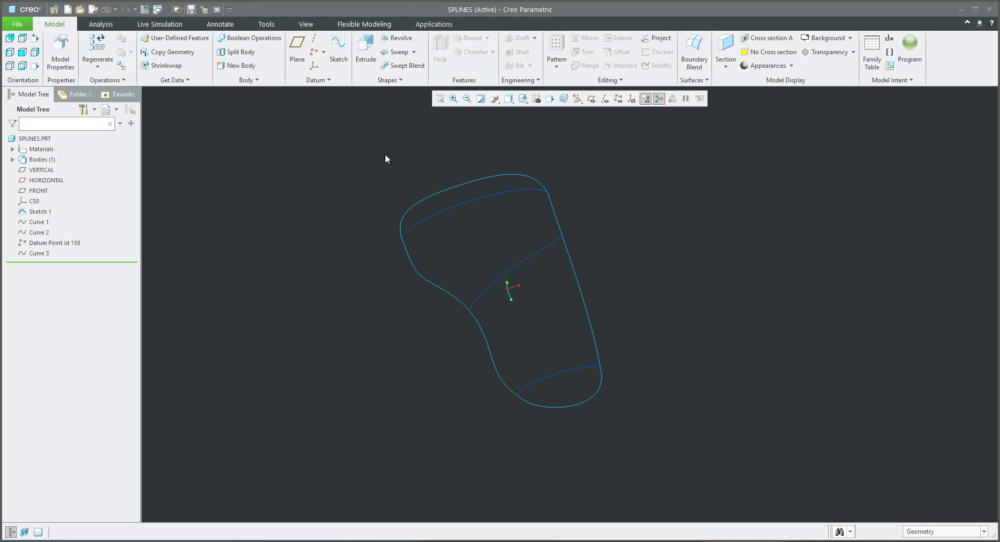
left_click(591, 101)
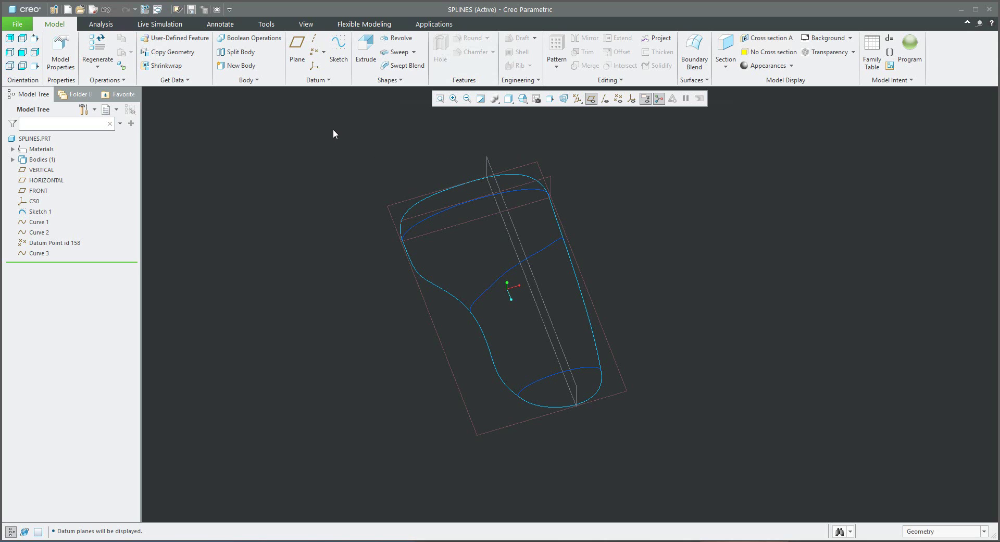
left_click(339, 49)
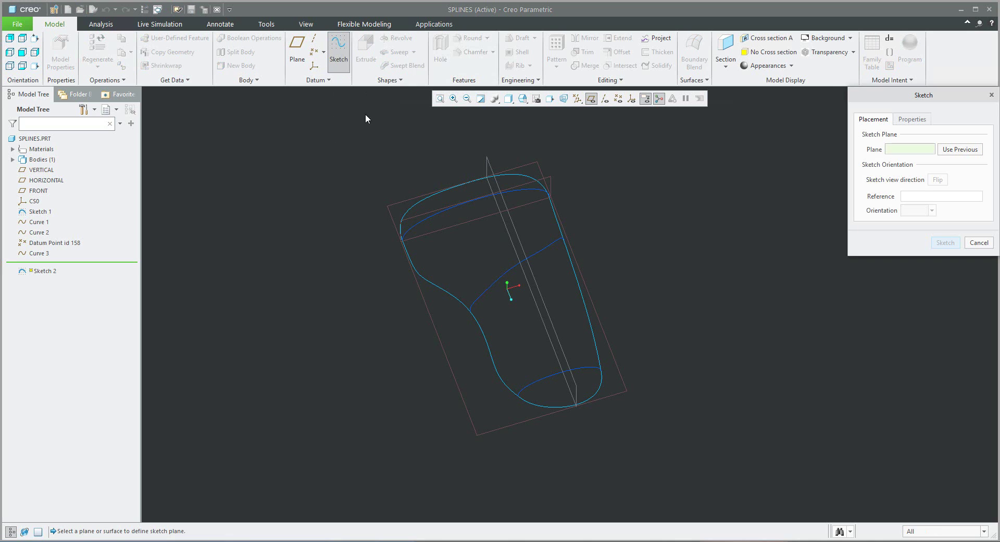
left_click(397, 209)
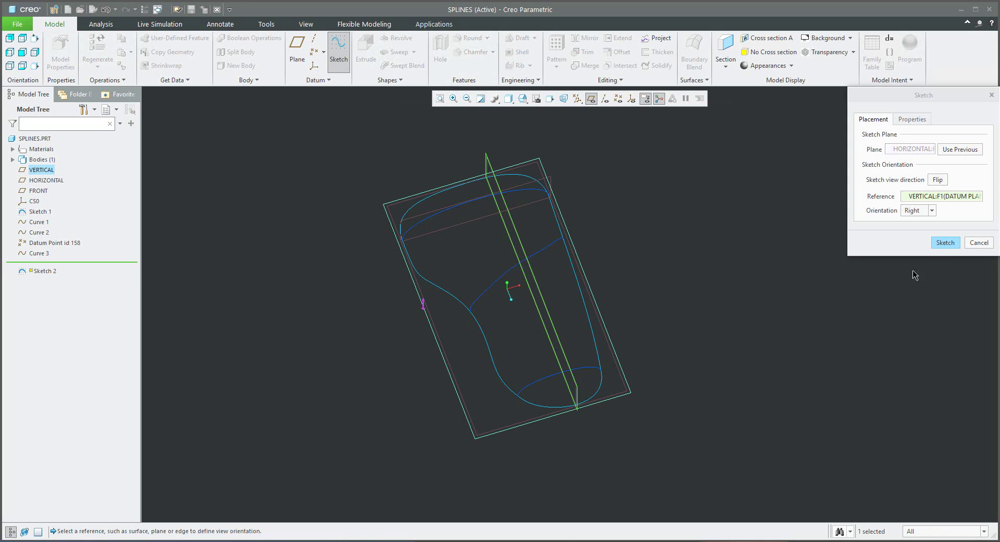
left_click(944, 242)
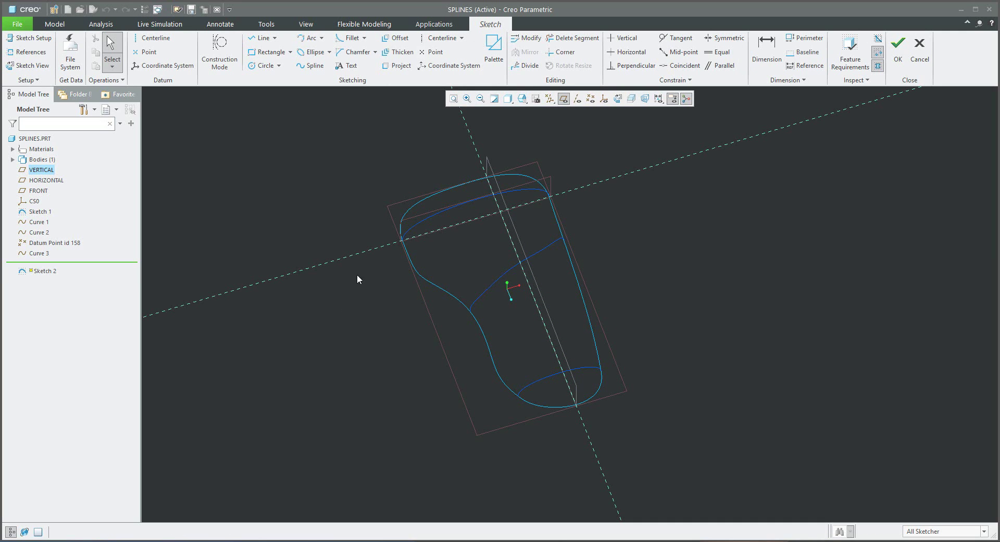
Offset the profile's wide end curve 15 inward as a single edge and finish the sketch.
left_click(617, 98)
scroll(545, 192, "up", 3)
scroll(570, 260, "down", 3)
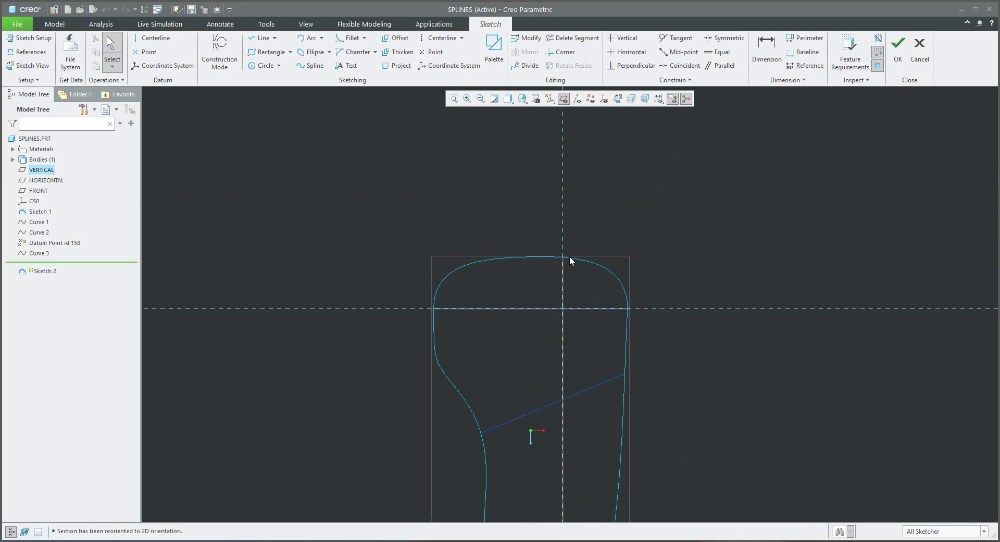
left_click(399, 38)
left_click(519, 256)
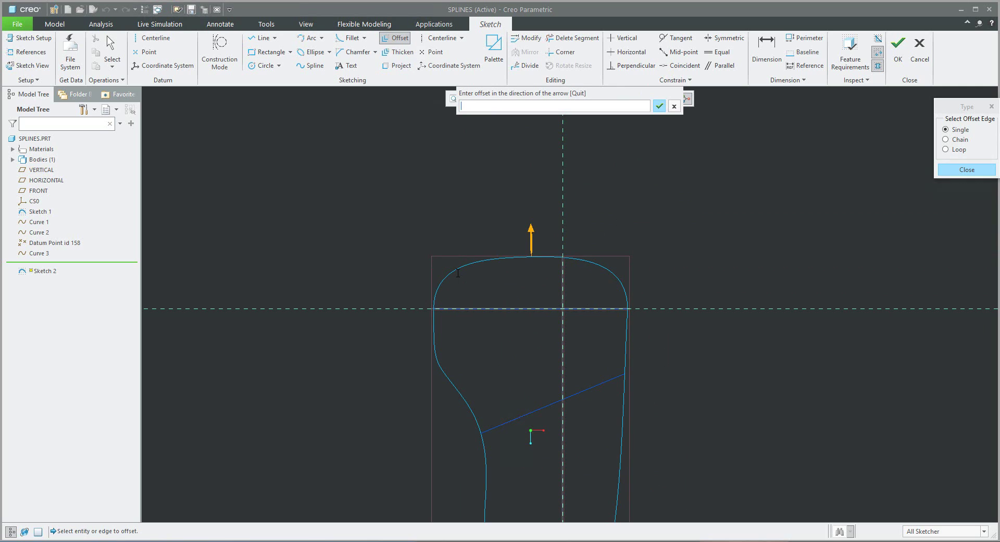
key("Return")
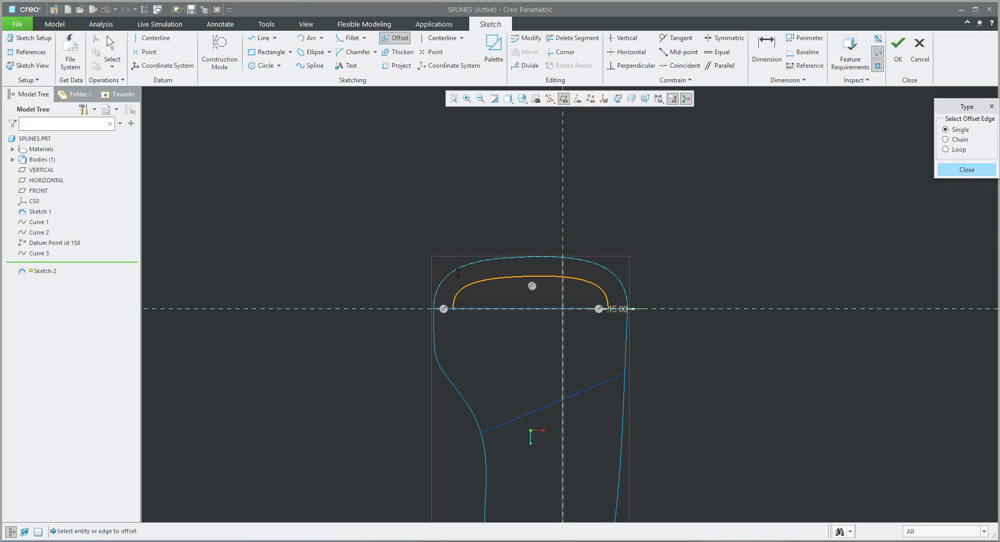
left_click(956, 170)
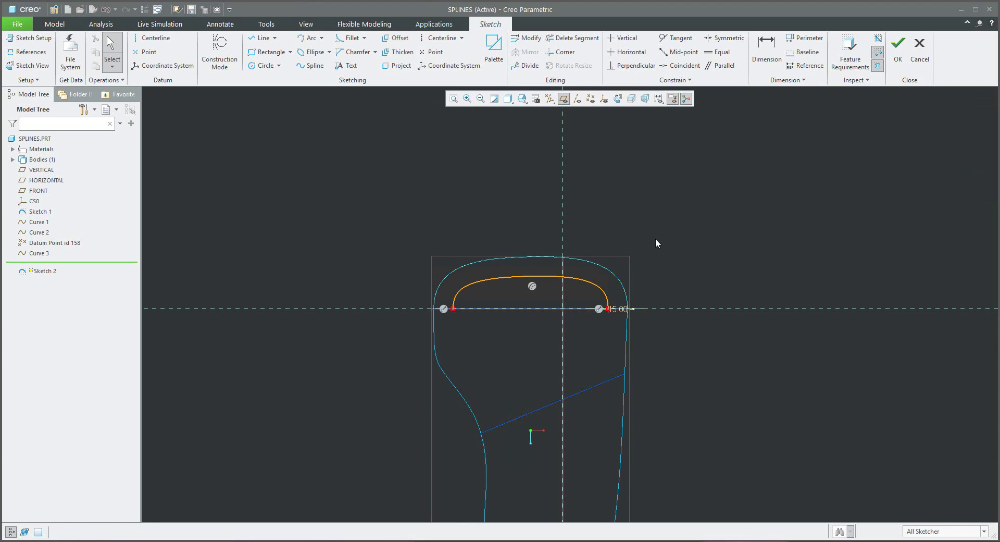
left_click(898, 47)
left_click(379, 192)
Create a curve through points joining the two open endpoints of the offset end curve.
left_click(314, 81)
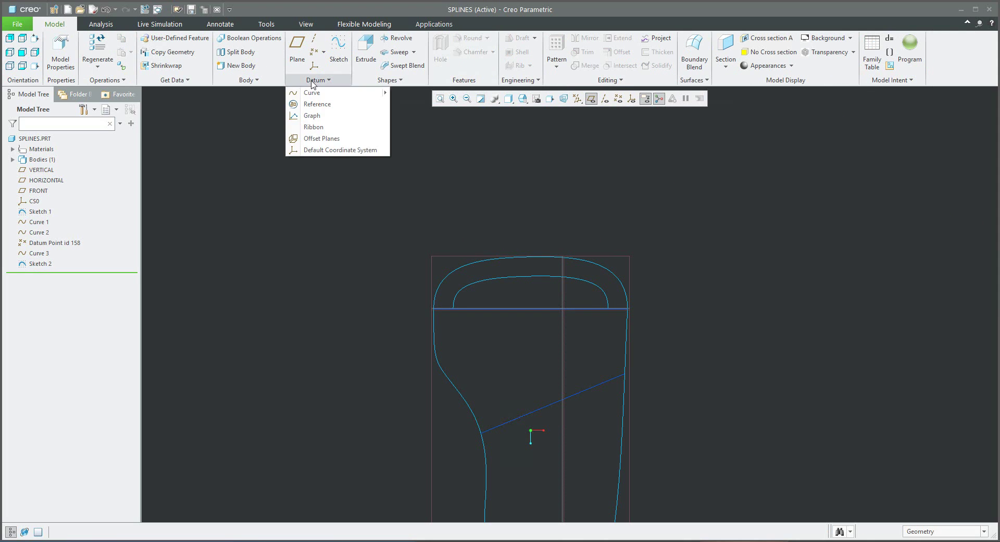
mouse_move(312, 92)
left_click(417, 93)
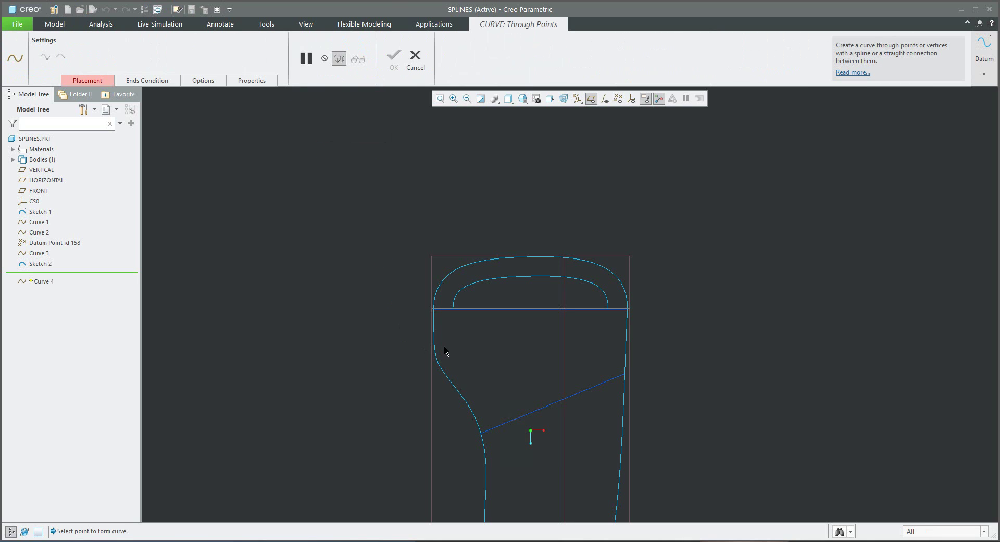
mouse_move(462, 313)
middle_mouse_down()
mouse_move(458, 295)
mouse_move(480, 288)
mouse_move(453, 396)
middle_mouse_up()
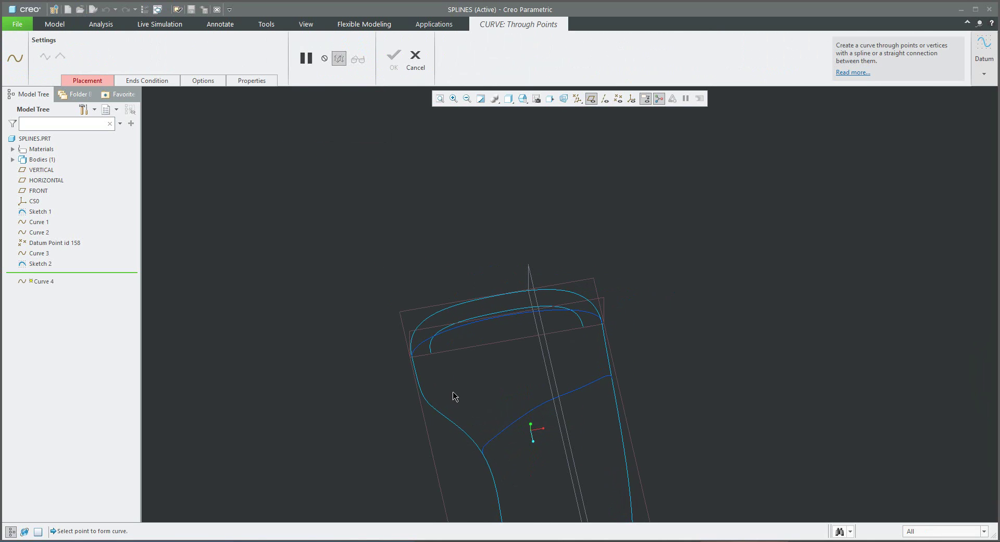
scroll(448, 386, "down", 3)
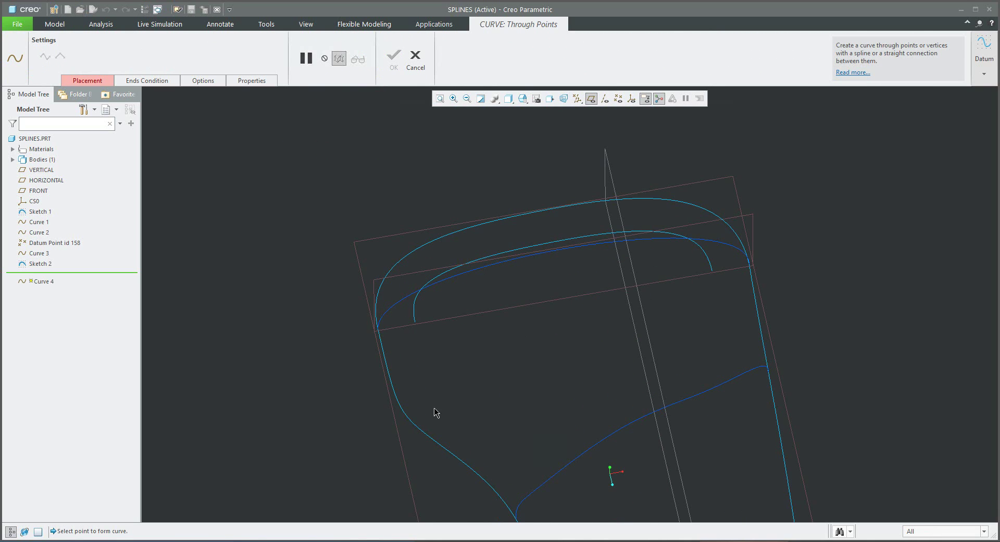
left_click(415, 325)
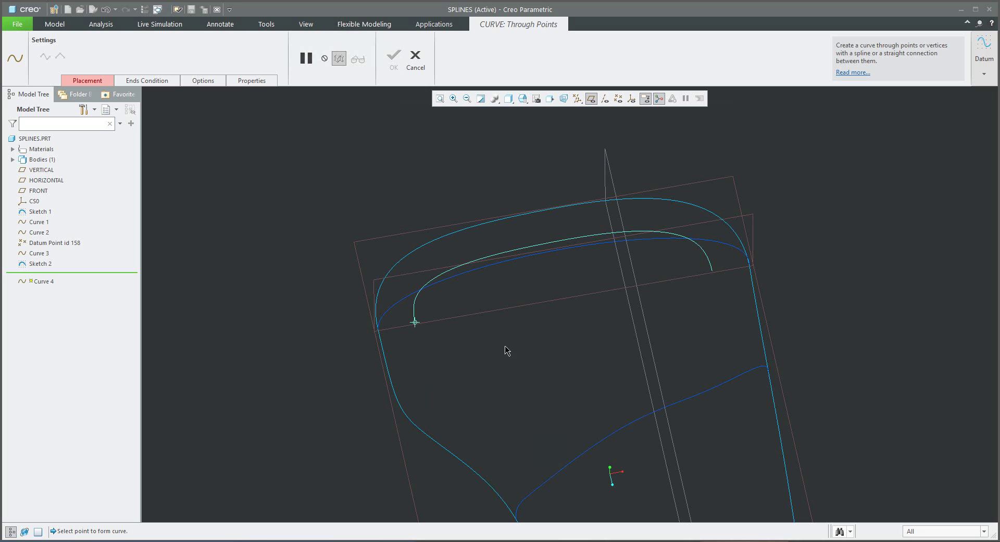
left_click(704, 281)
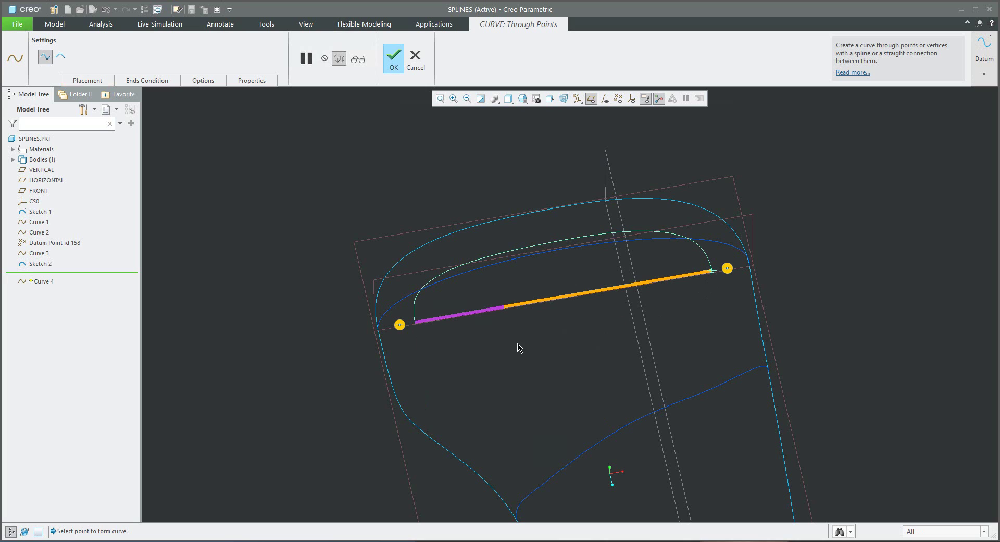
Make both ends of the new curve tangent to the offset sketch curve, forming a closed oval.
right_click(399, 326)
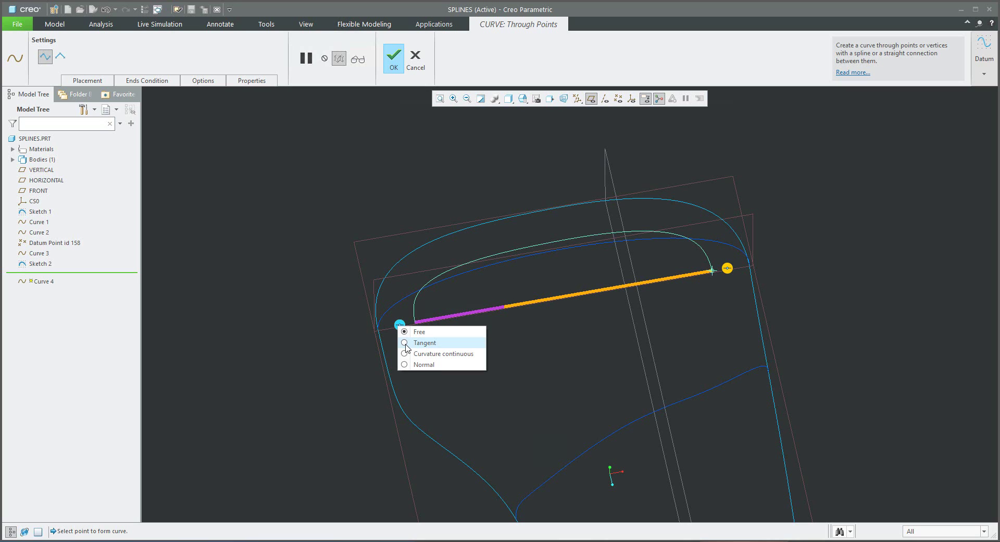
left_click(406, 343)
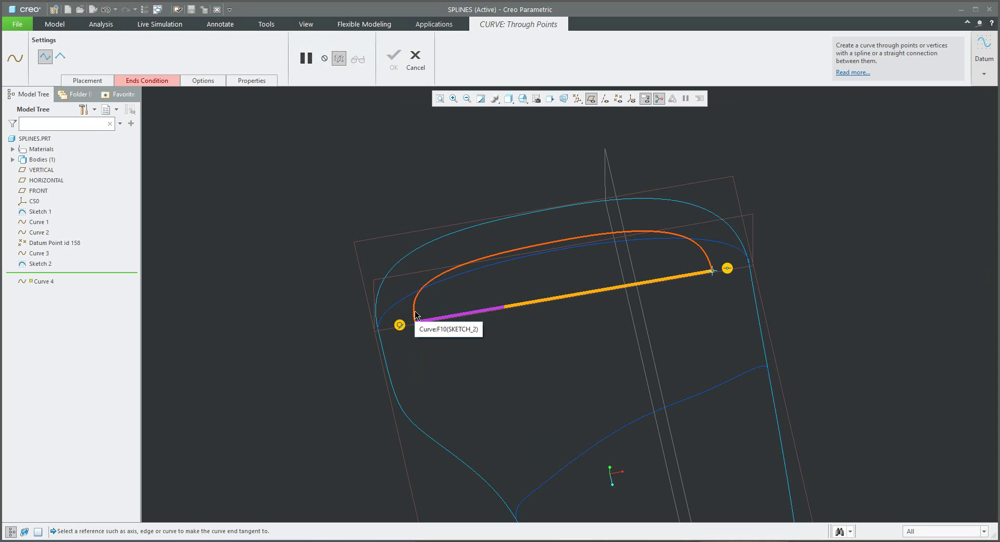
left_click(417, 315)
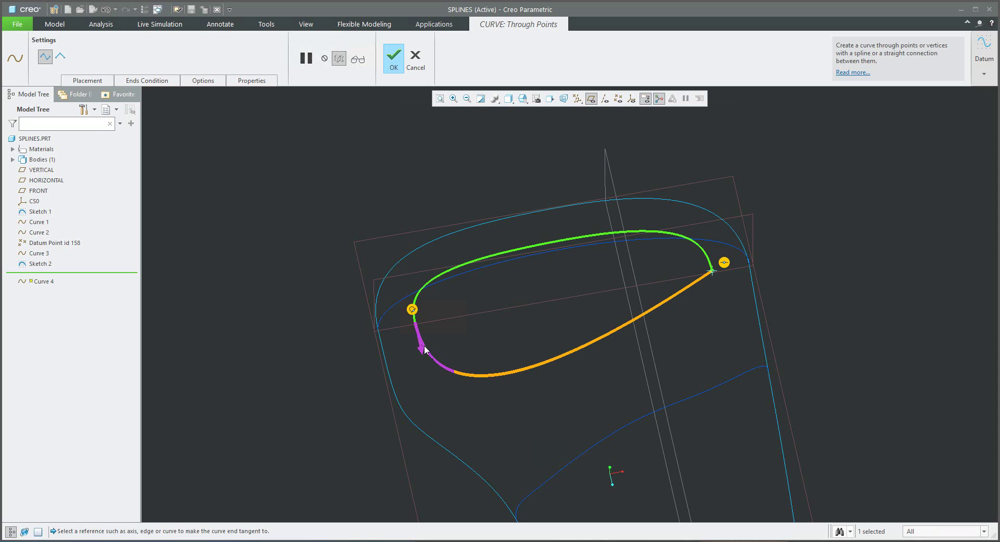
right_click(724, 264)
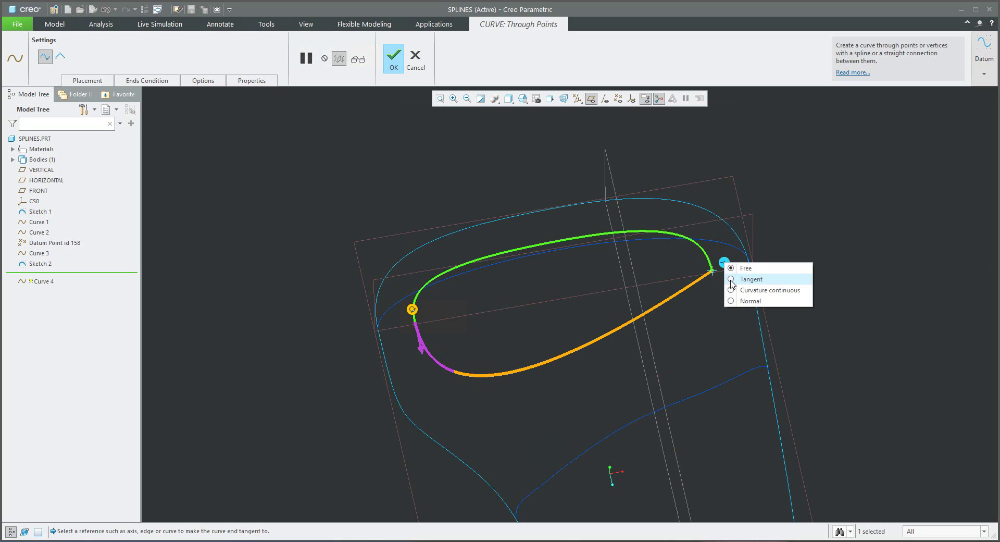
left_click(732, 282)
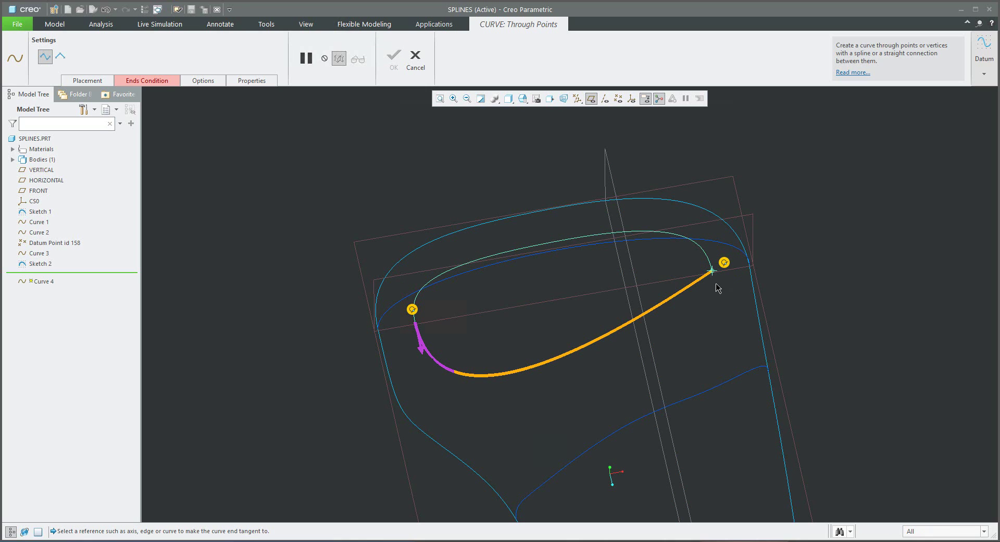
left_click(703, 255)
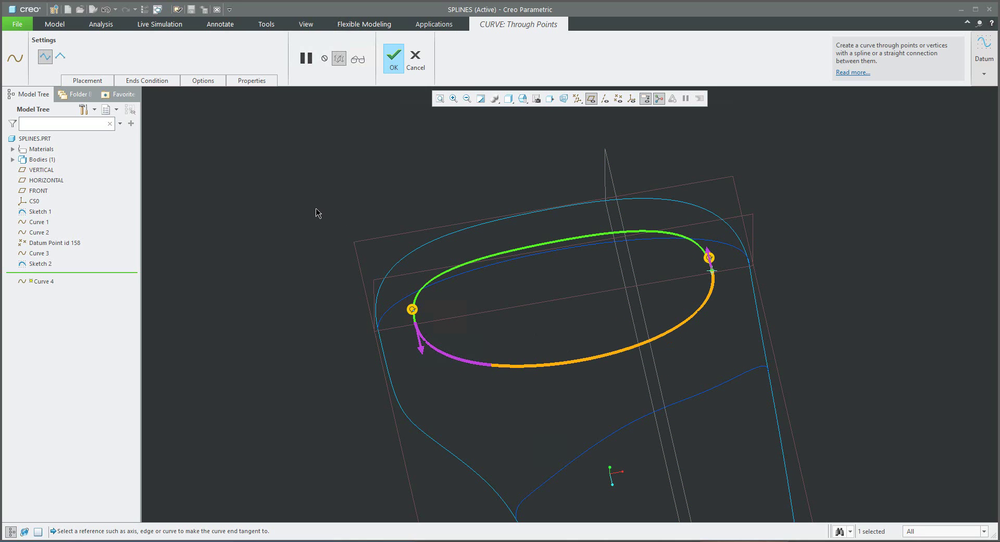
Tweak the new curve through its interpolation points and add three style points along its span, ready for moving them.
left_click(207, 82)
left_click(197, 105)
left_click(224, 123)
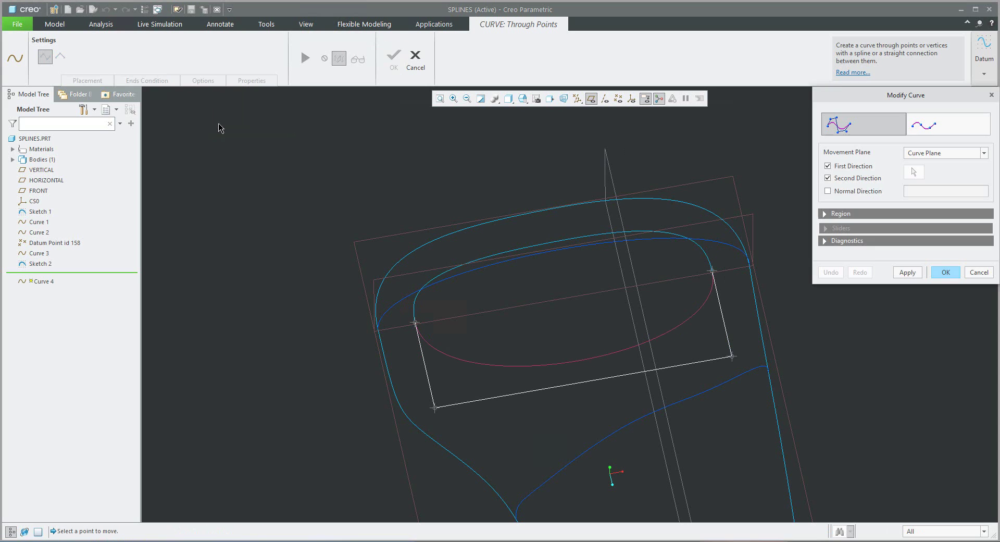
left_click(932, 126)
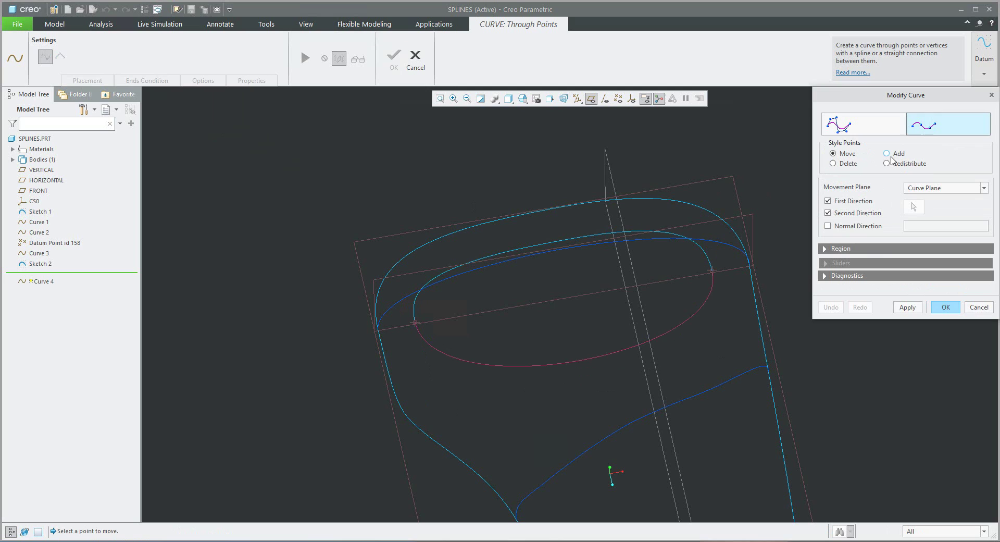
left_click(887, 154)
left_click(466, 361)
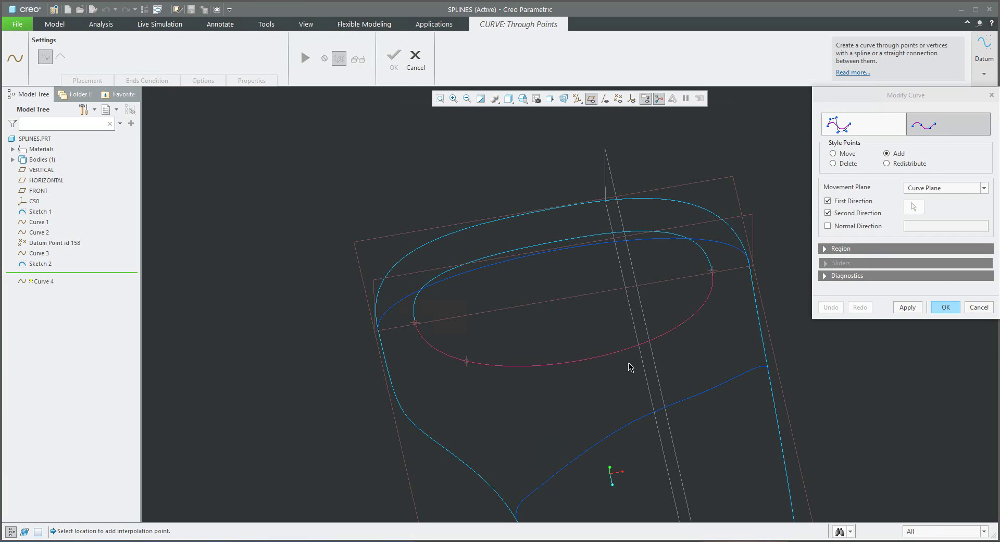
left_click(660, 335)
left_click(833, 155)
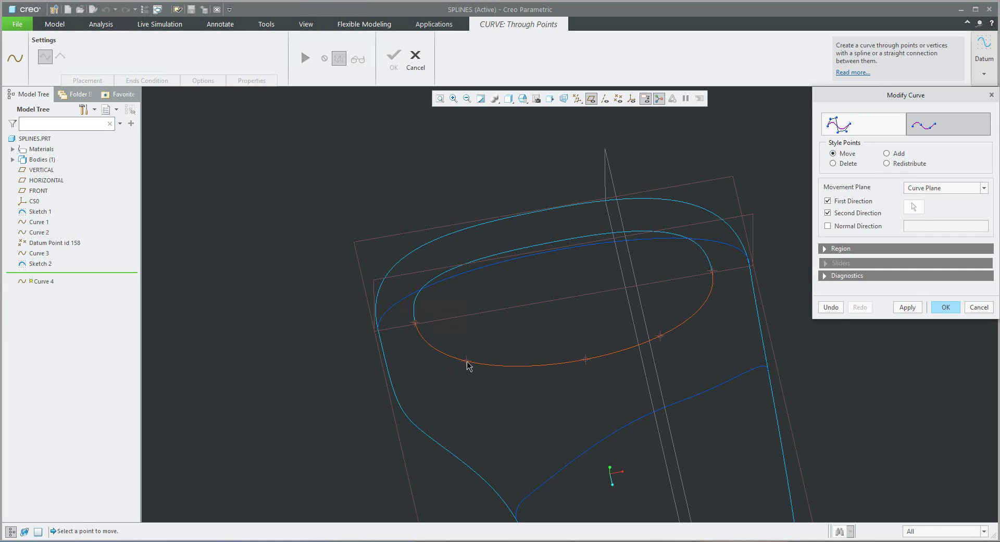
Move the three style points to give the inner loop's lower edge a wavy shape, and complete the curve.
left_click(445, 363)
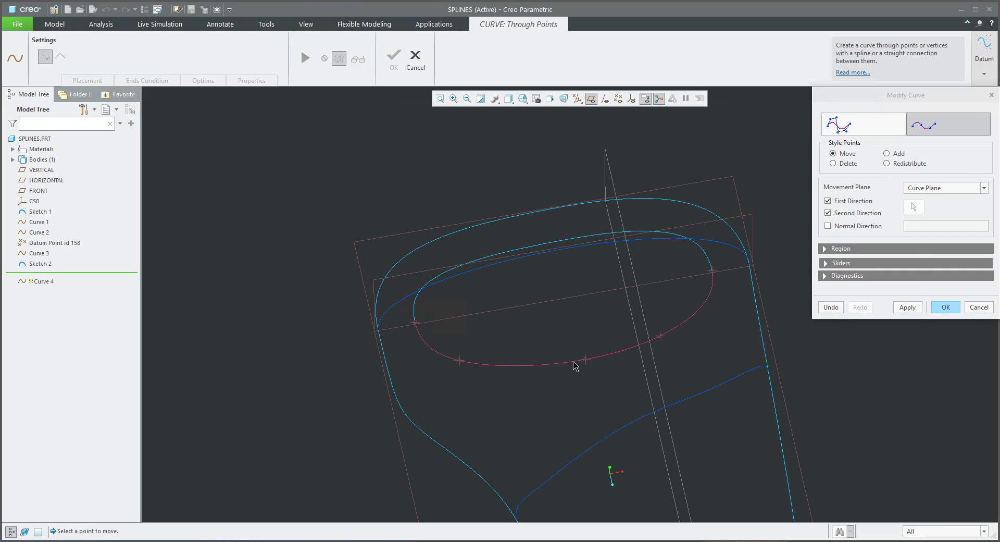
left_click_drag(586, 359, 558, 349)
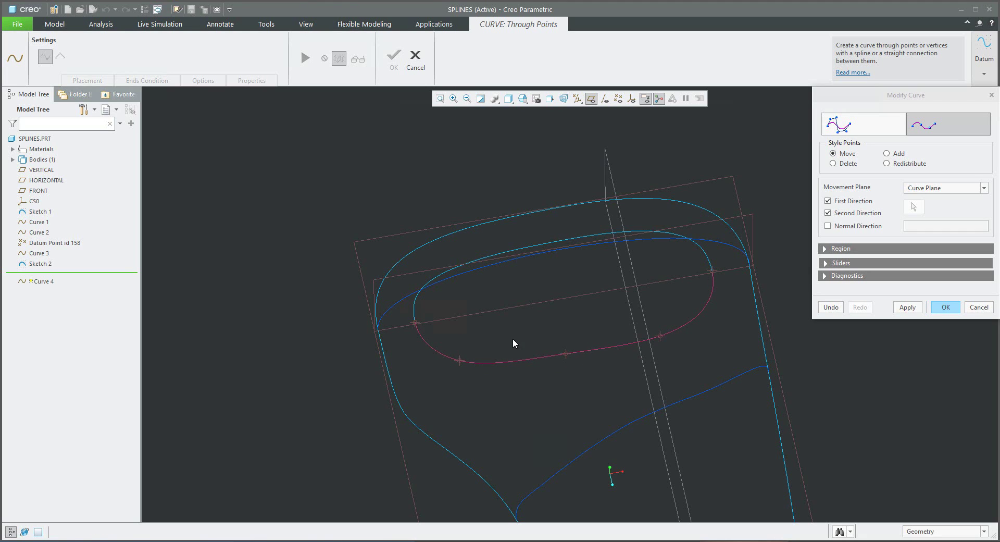
left_click_drag(660, 339, 696, 461)
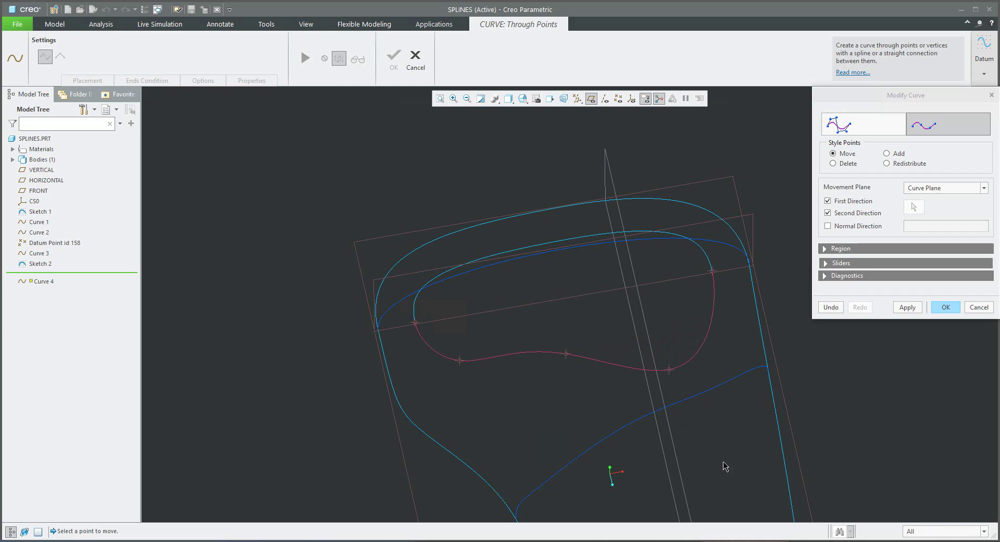
left_click(949, 309)
left_click(394, 58)
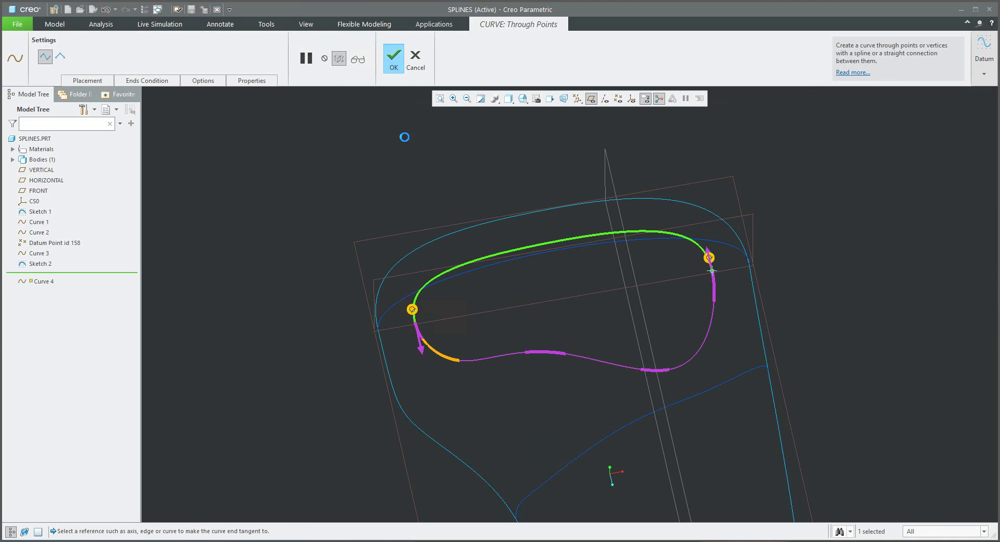
left_click(370, 189)
Start a sketch on the VERTICAL datum plane and orient the view square to the sketch.
scroll(370, 190, "down", 5)
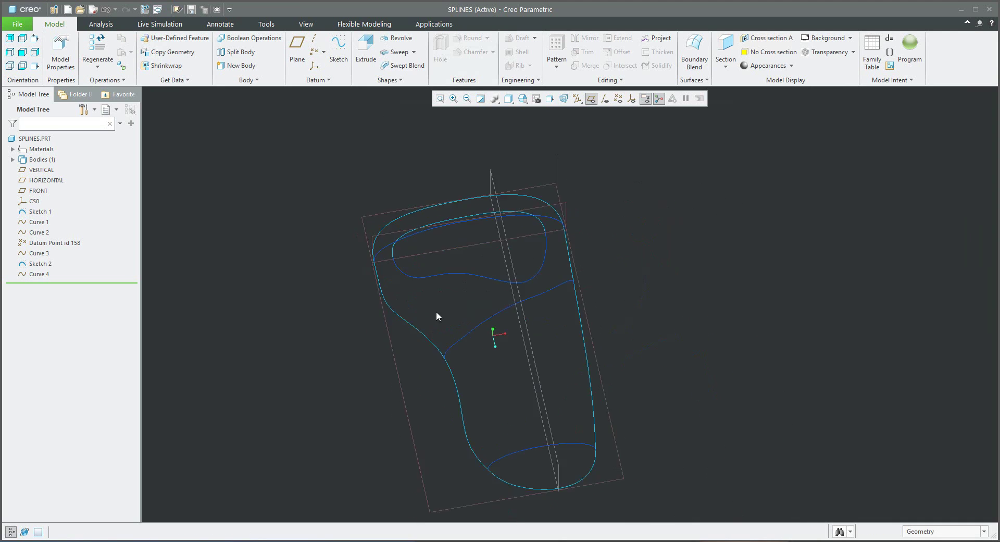
mouse_move(515, 301)
middle_mouse_down()
mouse_move(539, 297)
mouse_move(557, 263)
mouse_move(534, 284)
mouse_move(531, 271)
mouse_move(531, 300)
middle_mouse_up()
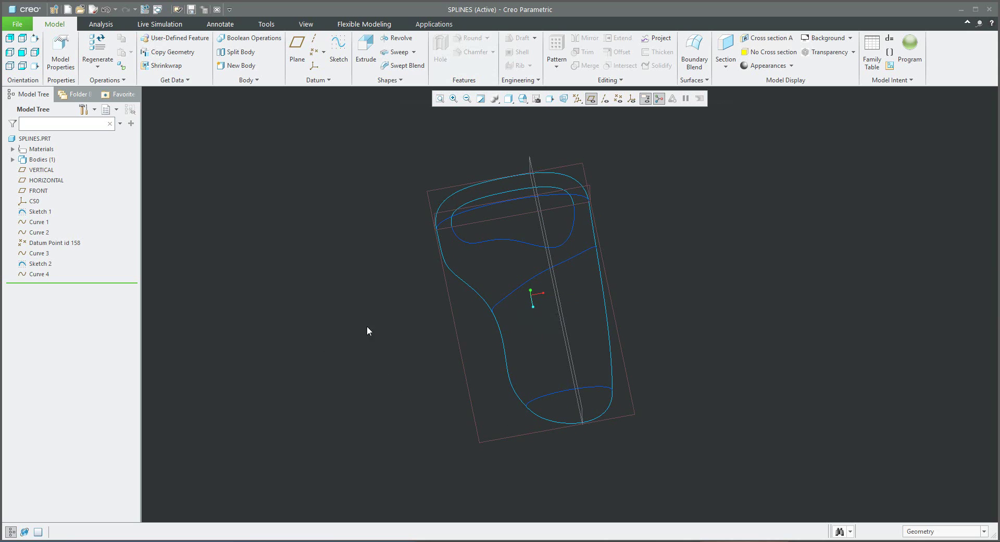
left_click(335, 48)
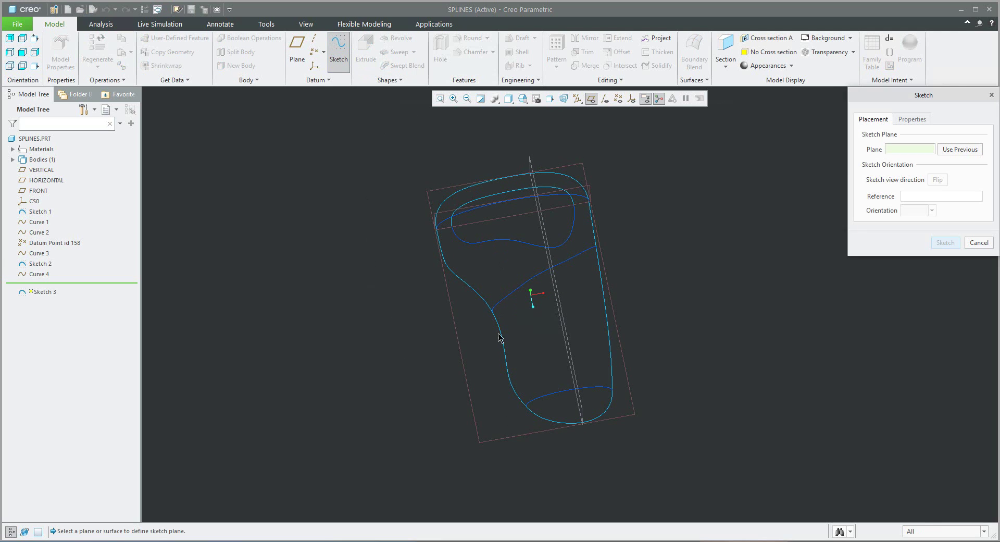
left_click(463, 364)
left_click(944, 242)
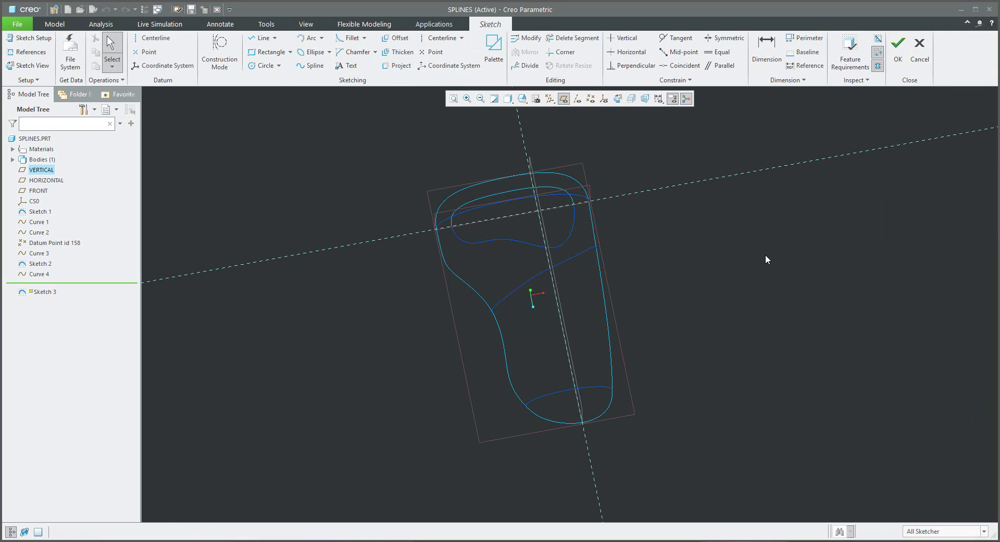
left_click(606, 100)
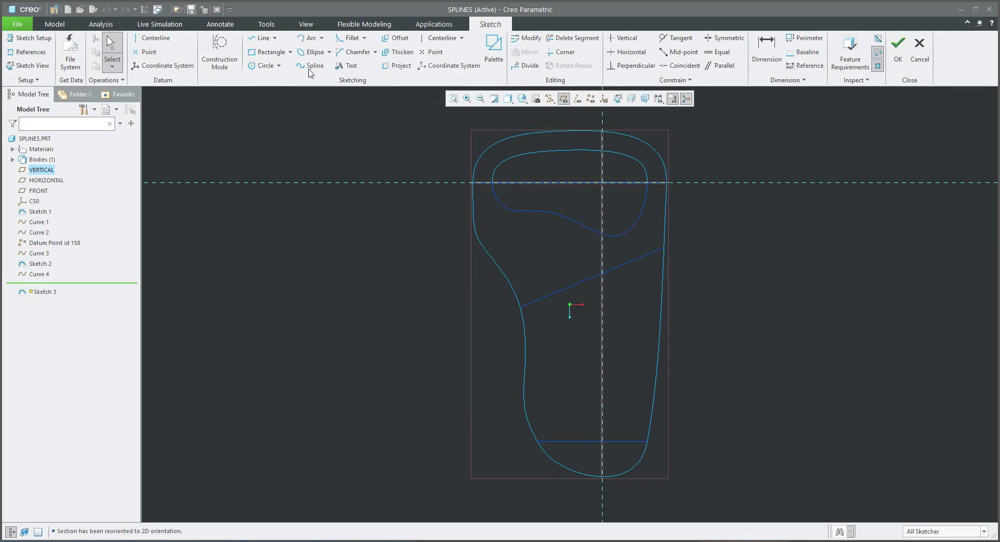
Sketch a small horizontal ellipse about 7 wide and 5 high inside the profile's narrow end, near its curved side.
left_click(315, 53)
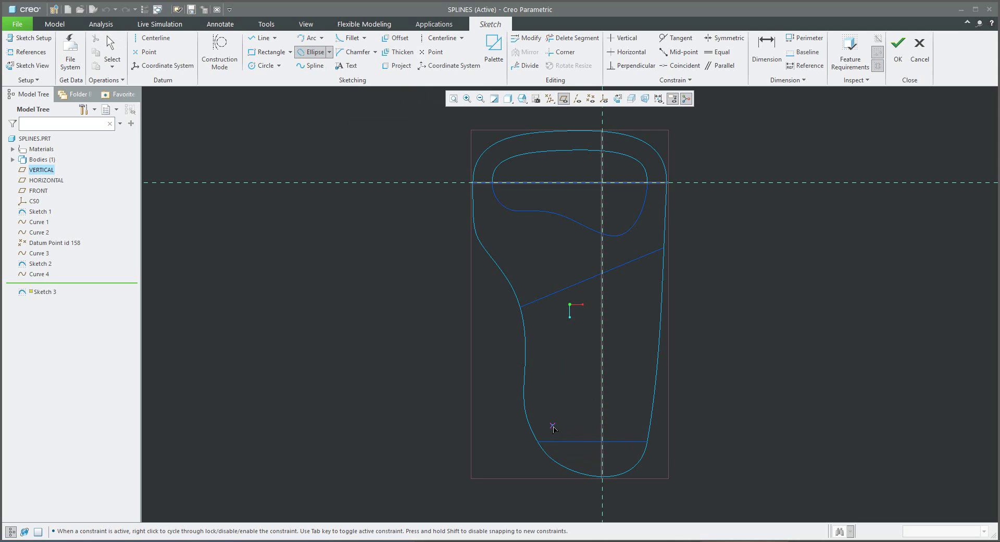
scroll(553, 427, "up", 2)
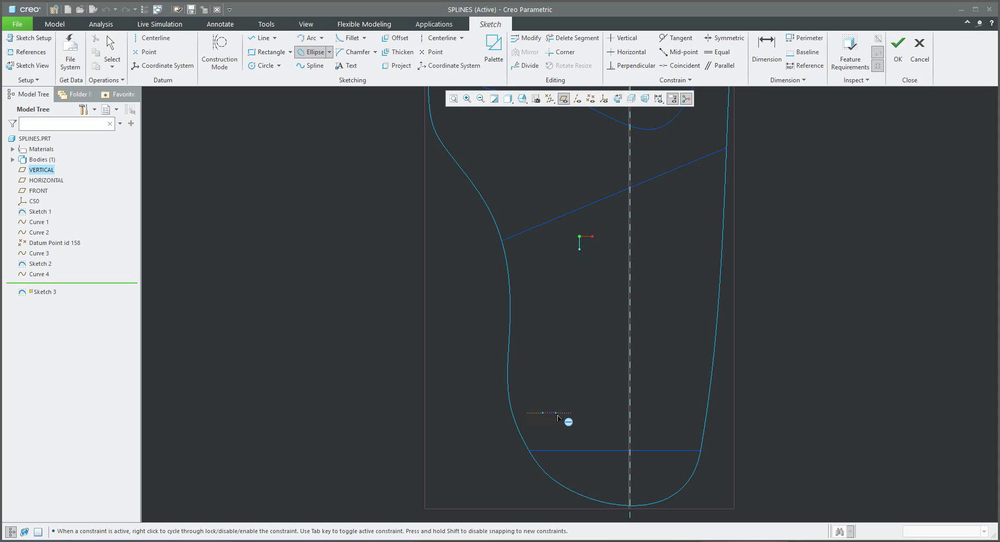
scroll(555, 411, "up", 2)
left_click(556, 412)
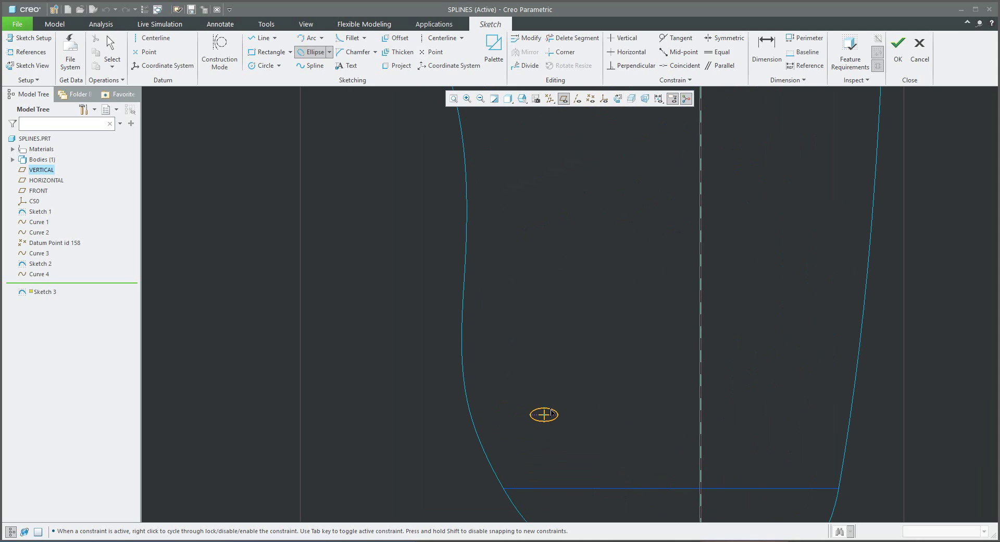
middle_click(539, 374)
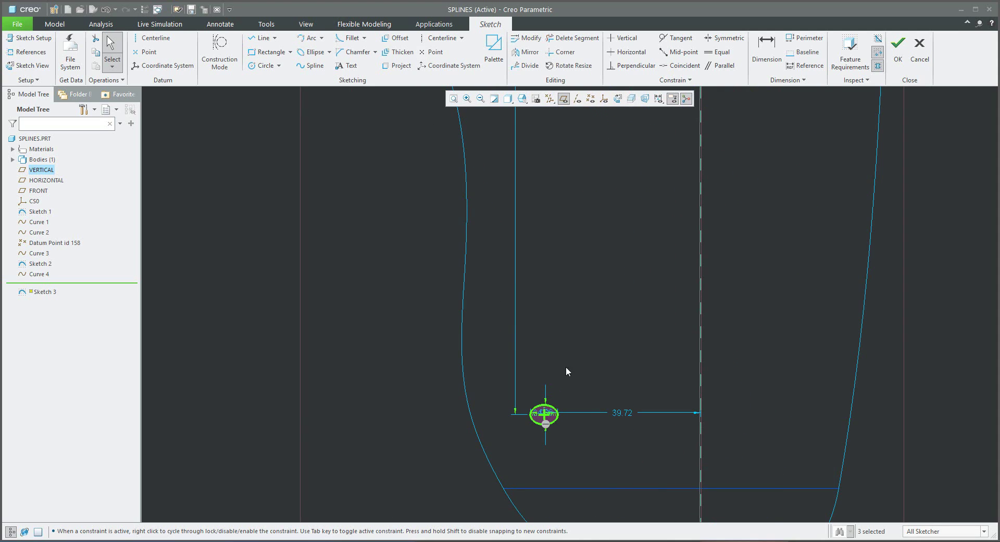
Rearrange the ellipse's position dimensions clear of the geometry and set its distance from the horizontal reference to 180.
scroll(566, 371, "down", 1)
left_click_drag(608, 406, 606, 436)
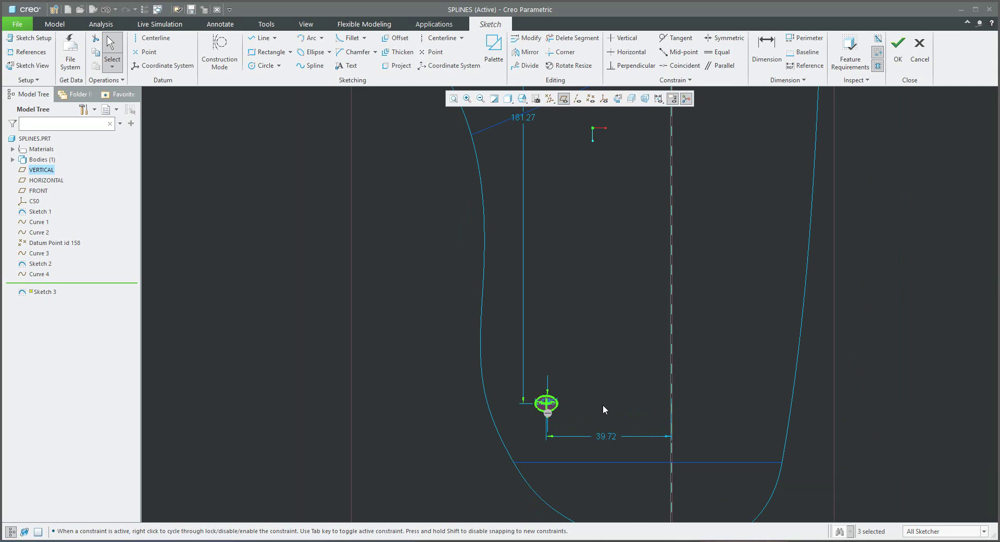
scroll(602, 404, "down", 1)
left_click_drag(538, 180, 459, 191)
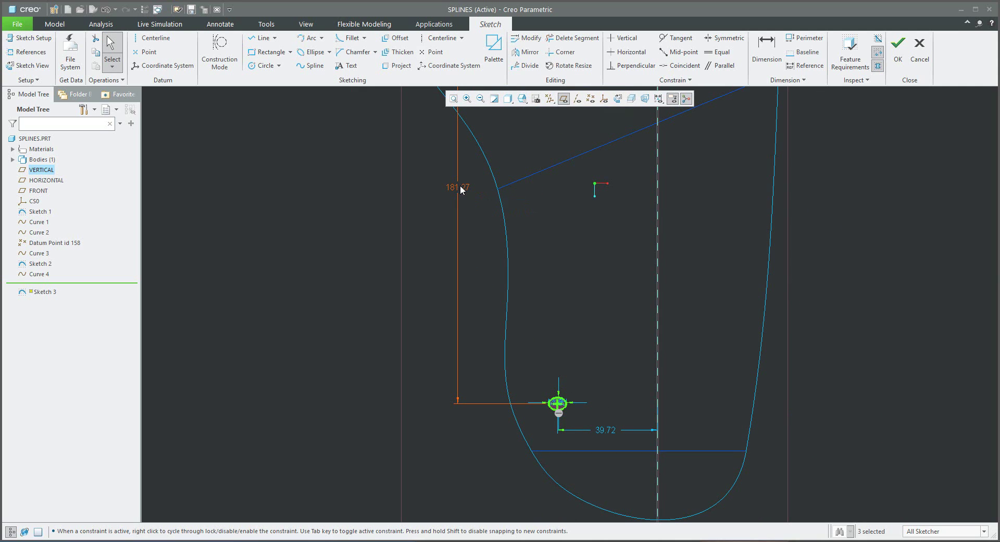
double_click(459, 188)
type("180")
key("Return")
Set the ellipse centre's distance from the vertical reference to 40 and finish the sketch.
scroll(474, 268, "down", 3)
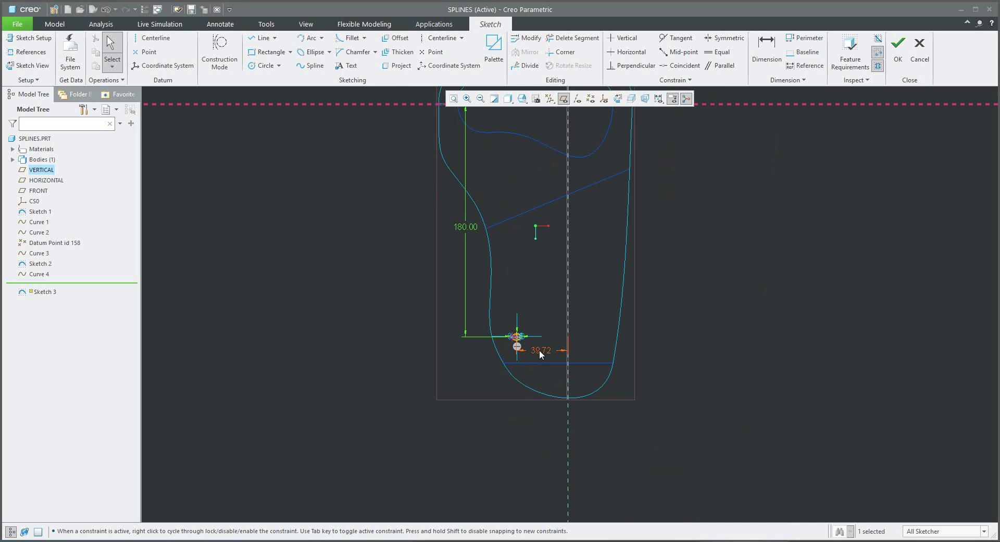
double_click(540, 350)
type("40")
key("Return")
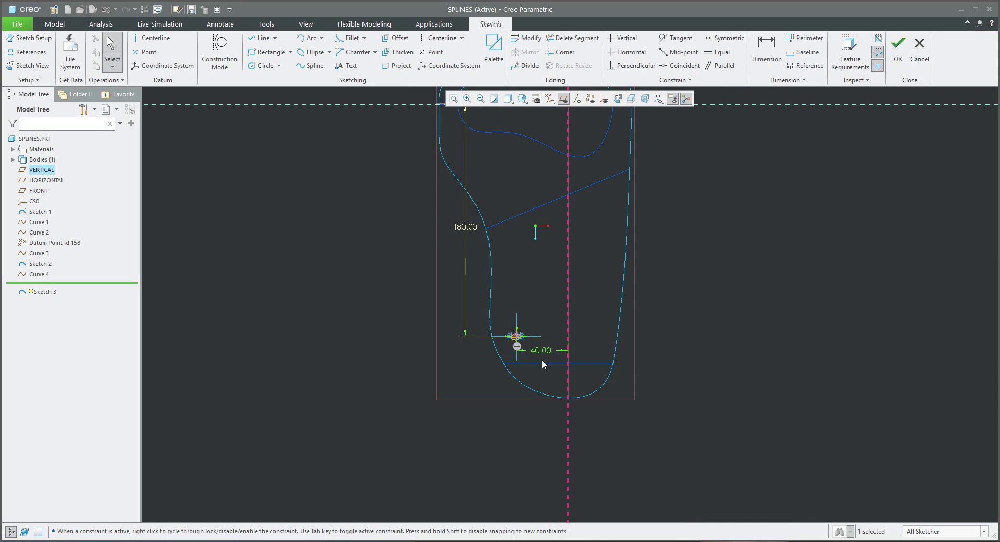
left_click(812, 264)
left_click(897, 47)
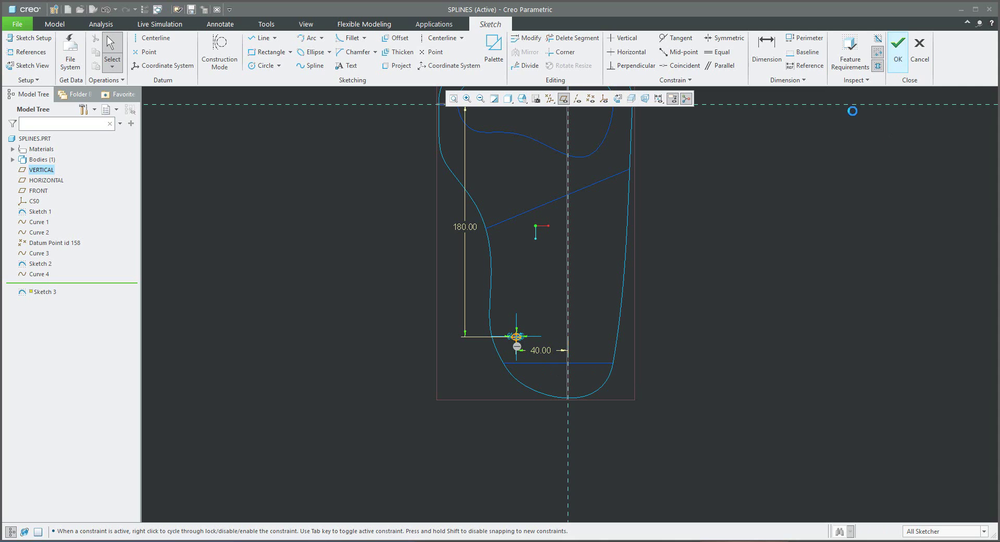
Start a dimension pattern of the ellipse sketch, varying the 40 dimension by a negative increment with 5 members.
middle_click_drag(539, 281, 588, 300)
scroll(587, 302, "down", 2)
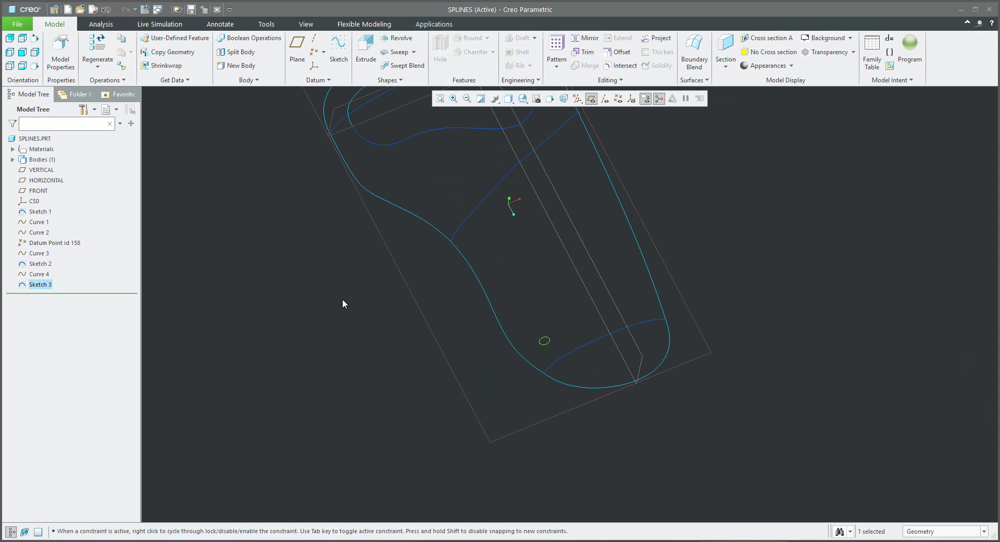
left_click(557, 47)
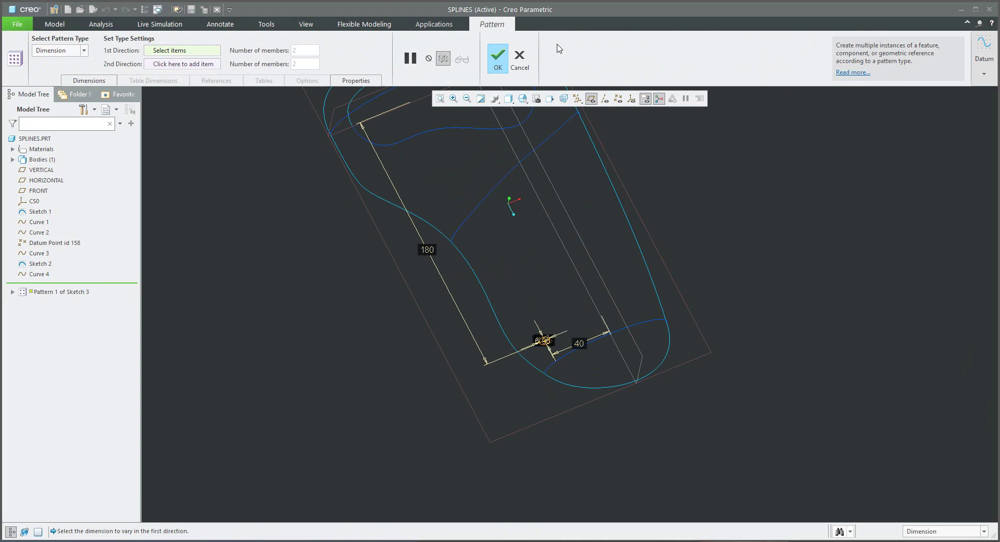
left_click(579, 345)
type("-")
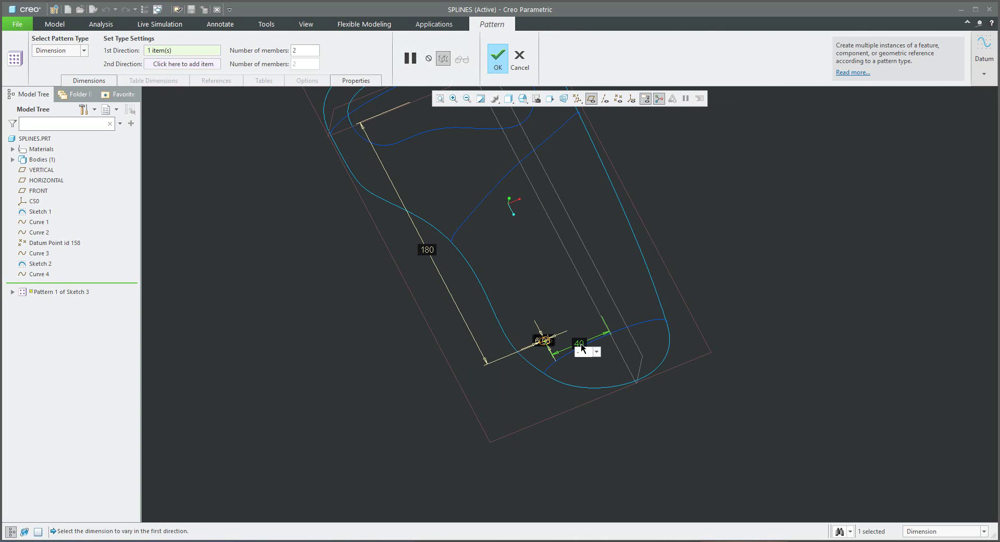
type("4")
key("Return")
double_click(293, 50)
type("5")
key("Return")
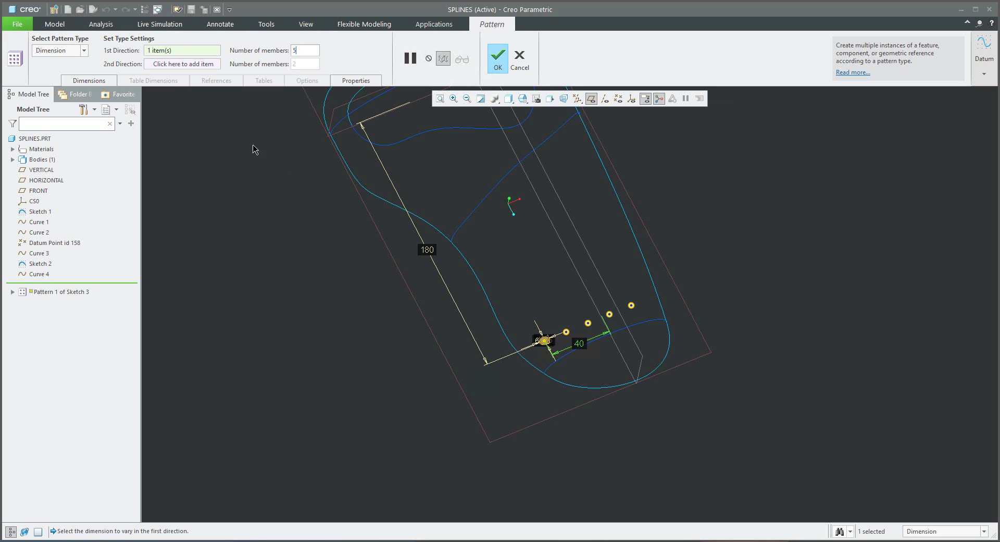
Add a second pattern direction varying the 180 dimension by -25 with 4 members, and complete the pattern.
left_click(168, 64)
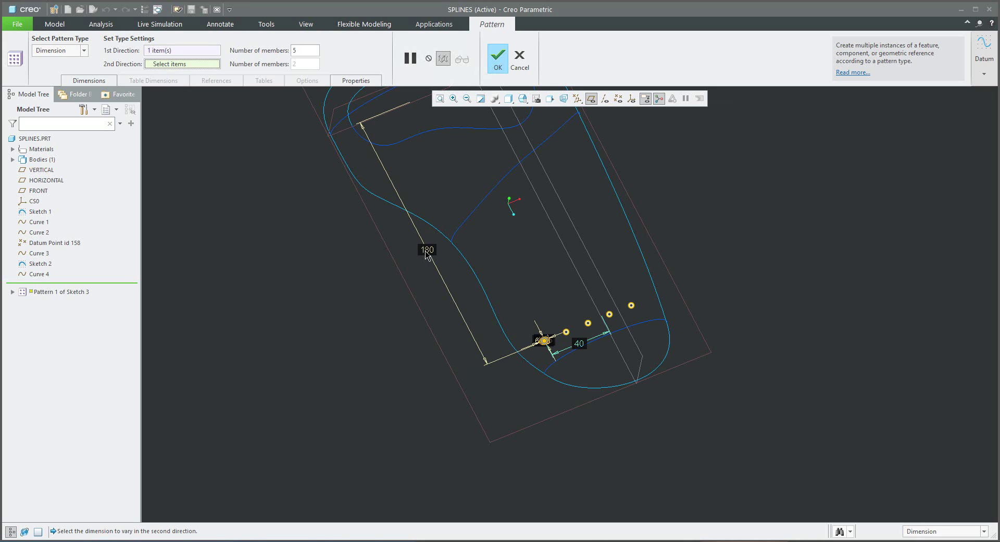
left_click(426, 252)
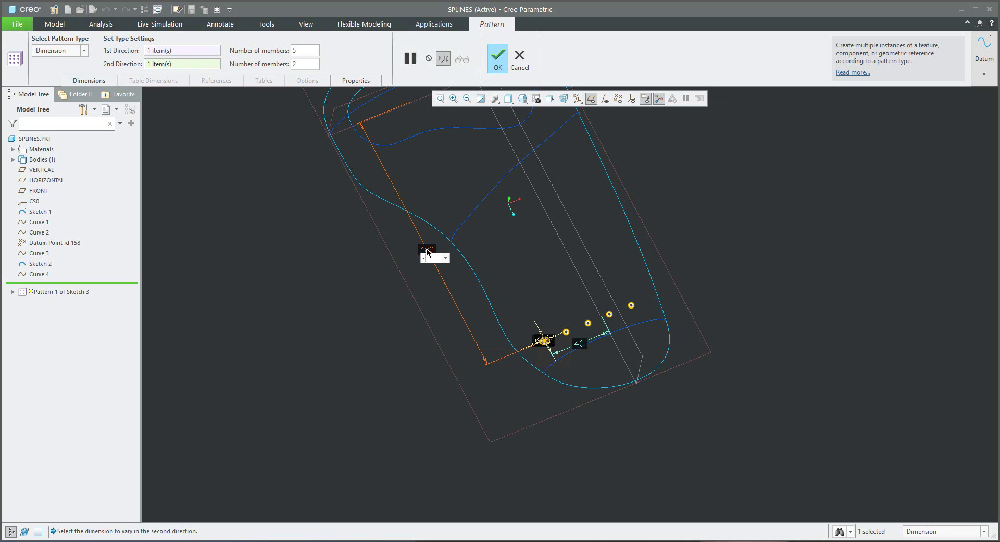
type("-25")
key("Return")
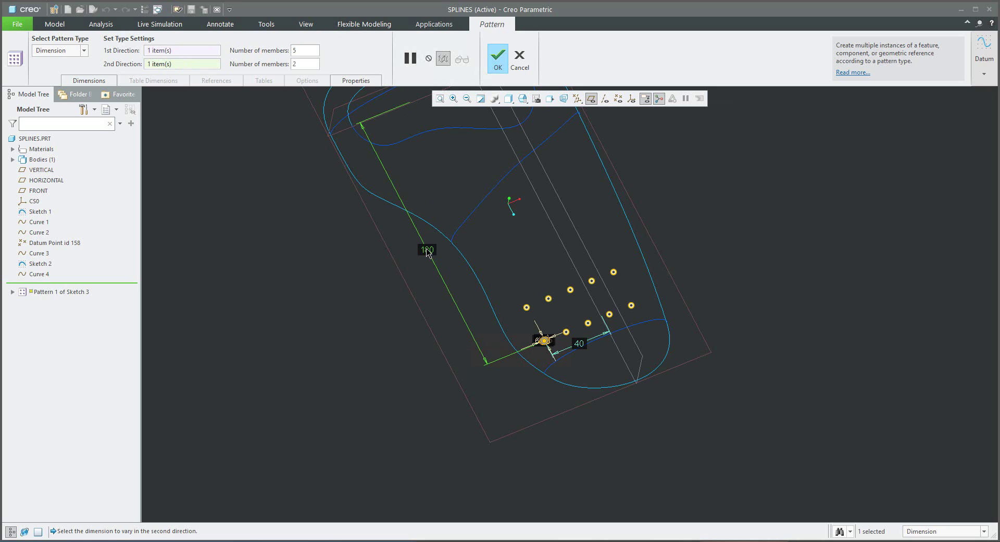
double_click(295, 64)
type("4")
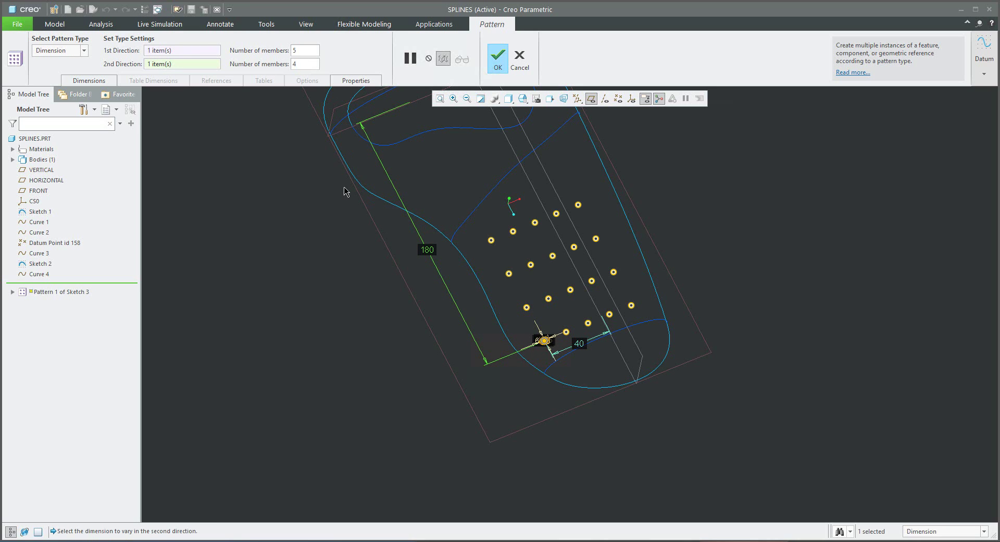
scroll(425, 305, "down", 1)
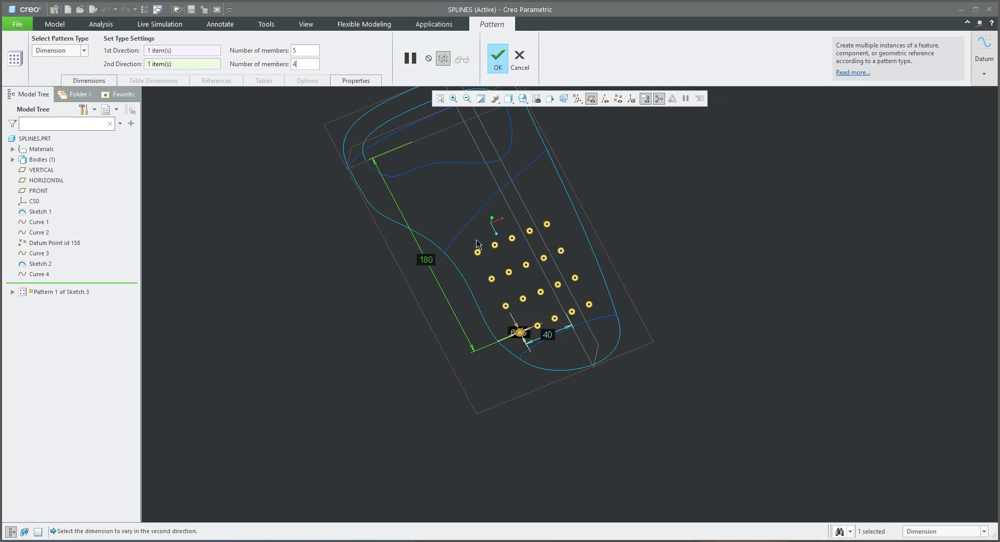
left_click(498, 57)
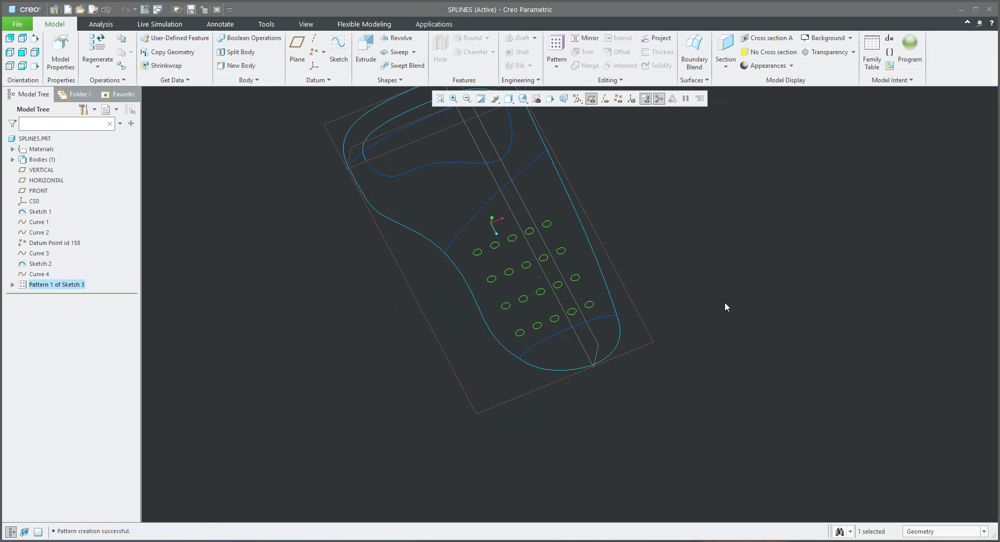
Open the pattern's first ellipse sketch, Sketch 3 [1, 1], for redefinition and set the ellipse's width to 10.
scroll(531, 333, "up", 2)
middle_click_drag(528, 329, 387, 318)
scroll(395, 341, "up", 2)
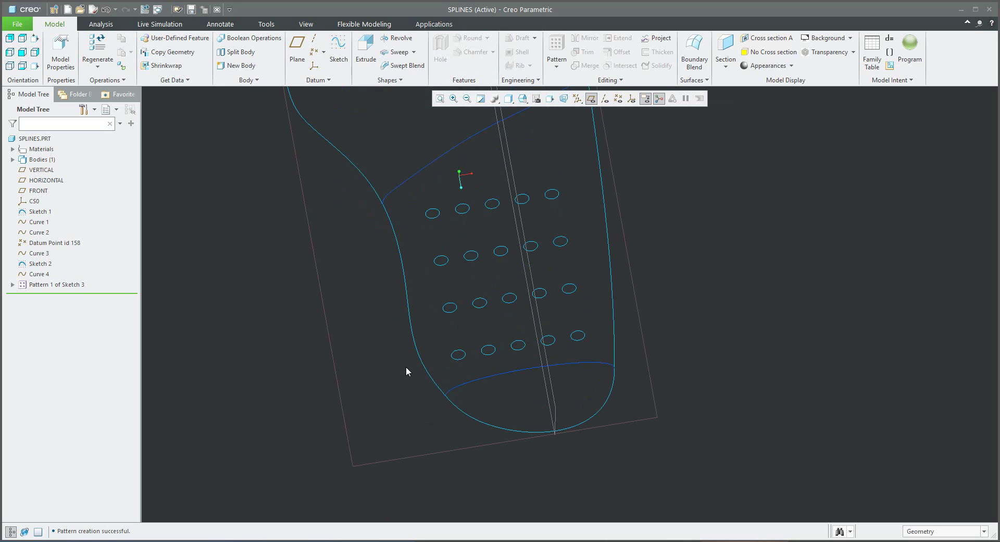
left_click(11, 284)
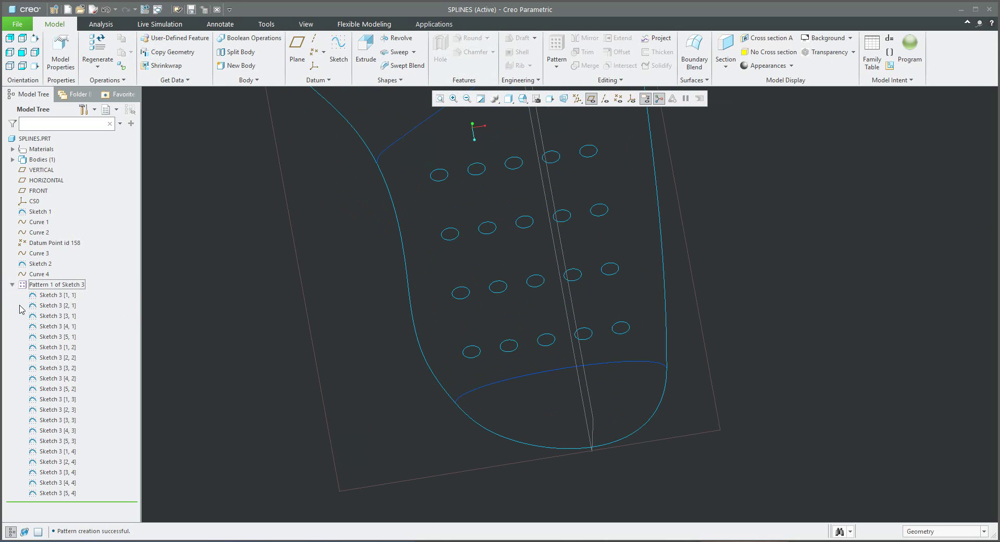
left_click(45, 297)
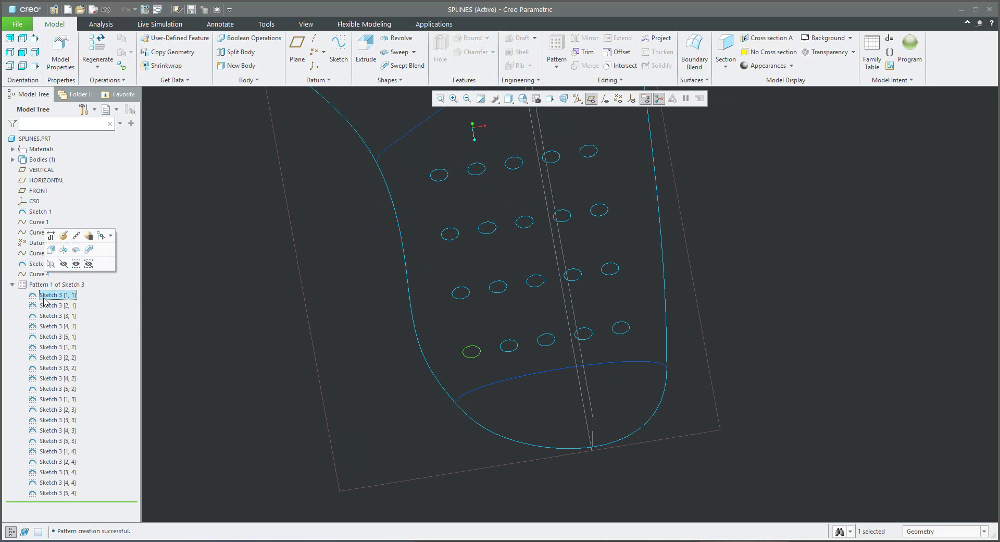
left_click(64, 235)
scroll(461, 373, "up", 5)
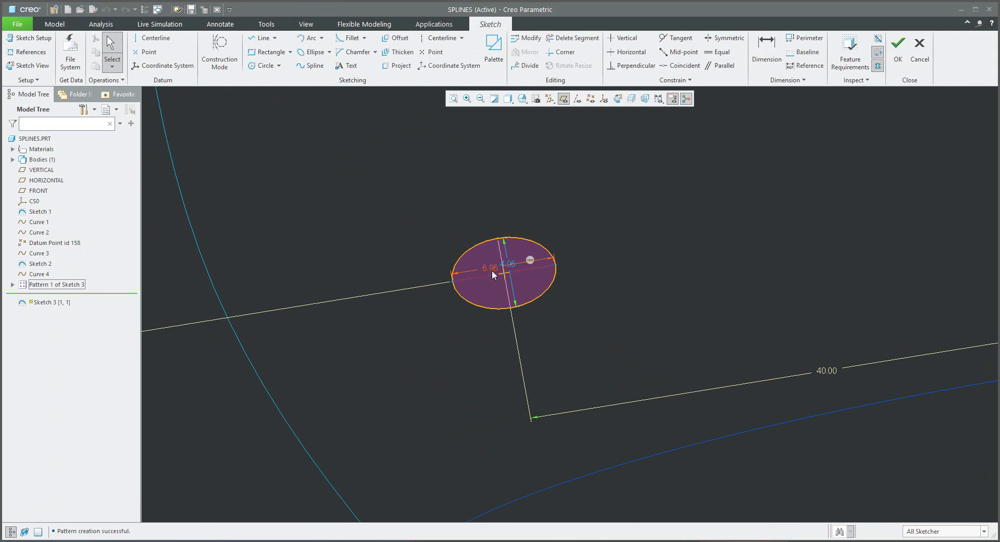
double_click(491, 270)
type("10")
key("Return")
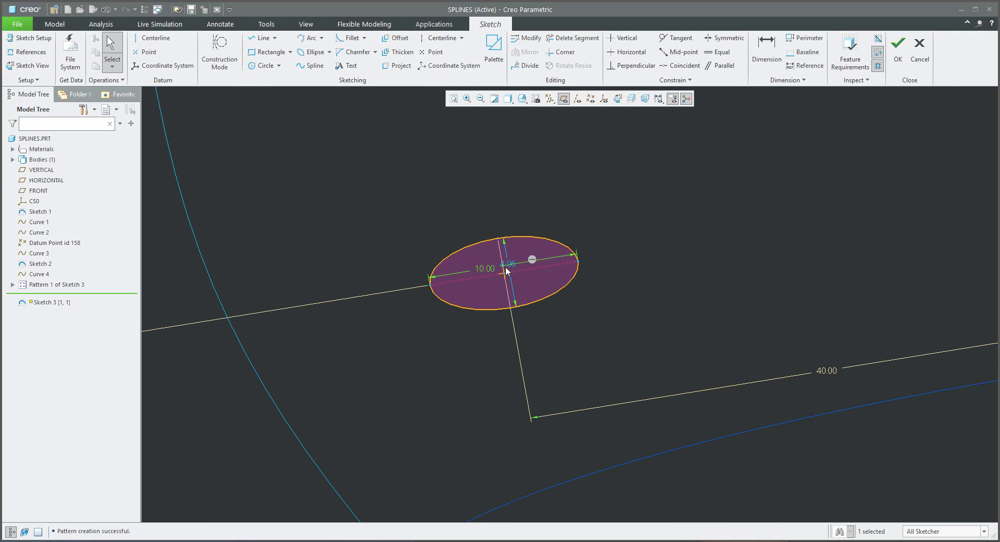
Set the ellipse's height to 6, finish the sketch so the pattern updates, and clear the selection.
double_click(509, 262)
type("6")
key("Return")
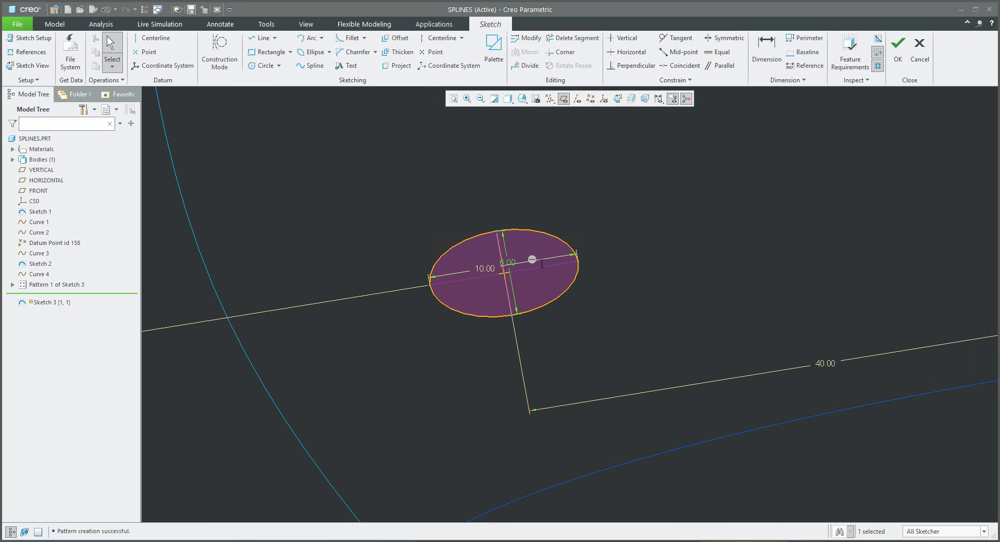
scroll(569, 284, "down", 5)
left_click(897, 49)
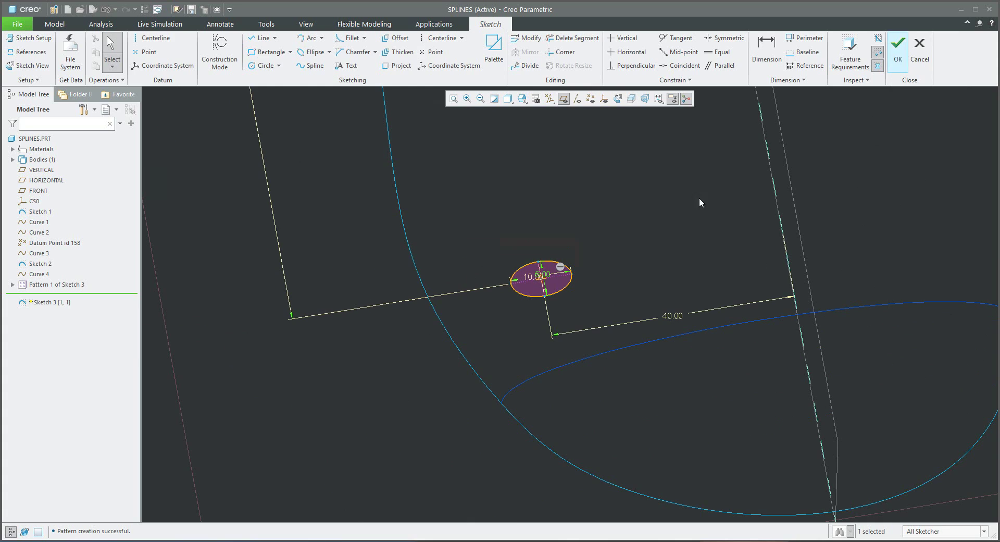
scroll(557, 334, "down", 8)
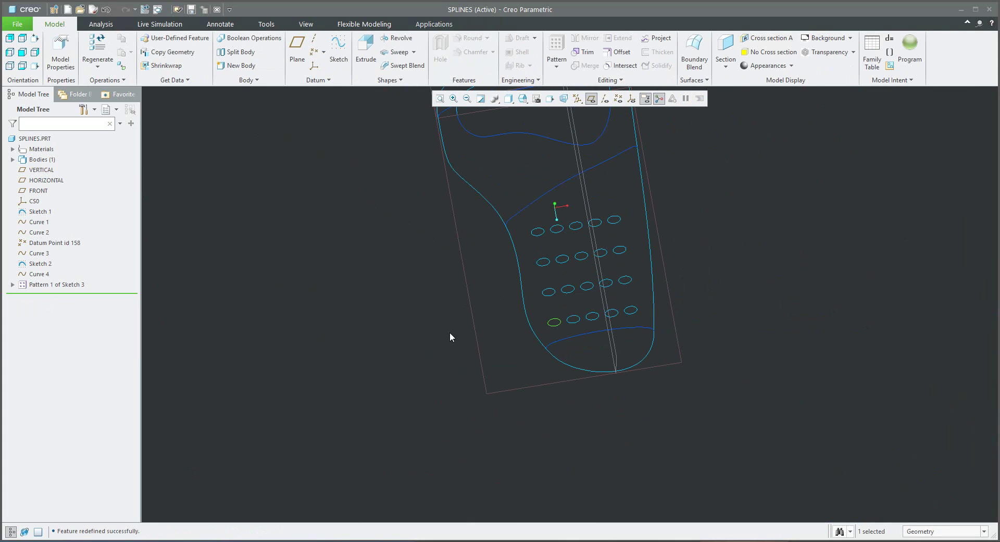
left_click(382, 315)
Hide the datum planes and view the complete curve model at an angle.
scroll(398, 322, "down", 2)
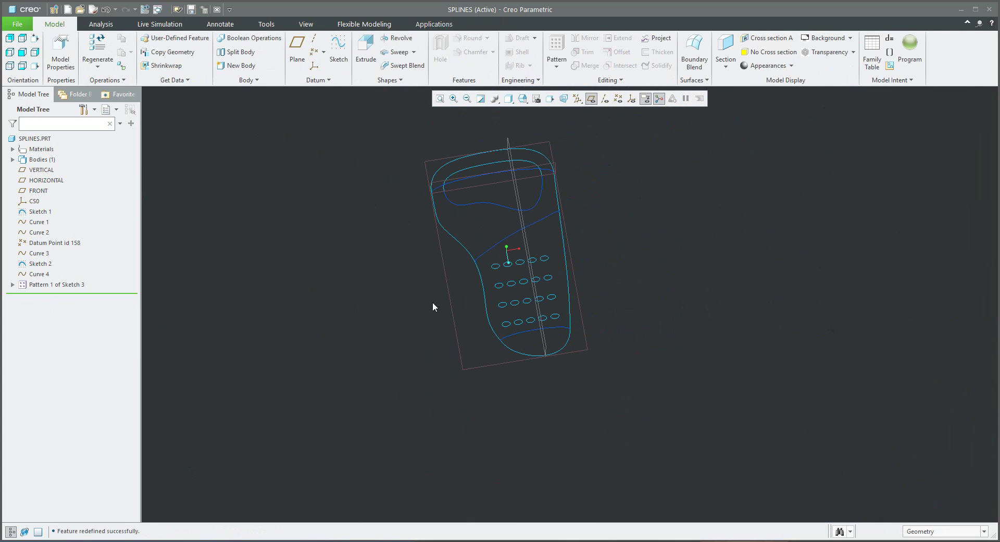
left_click(591, 98)
middle_click_drag(575, 218, 469, 203)
scroll(469, 200, "up", 3)
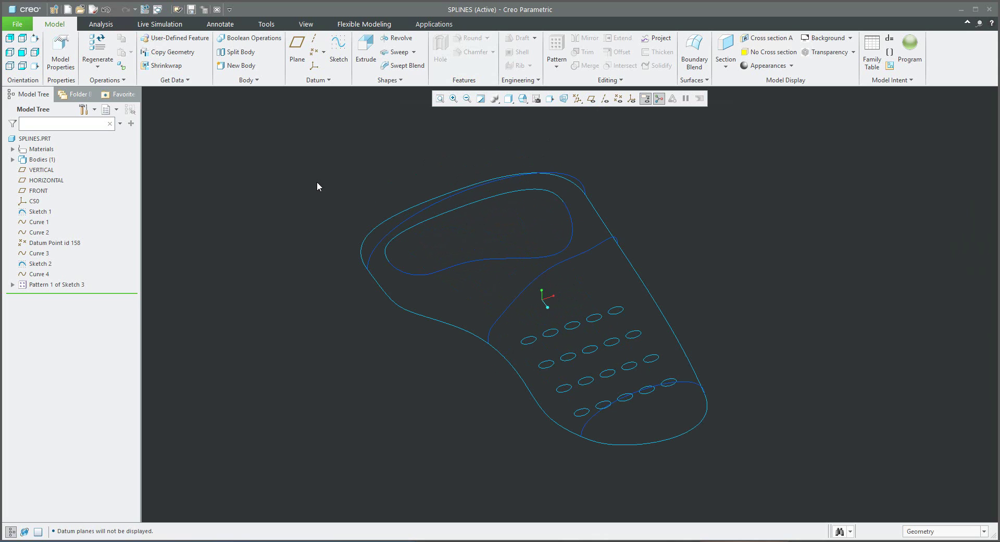